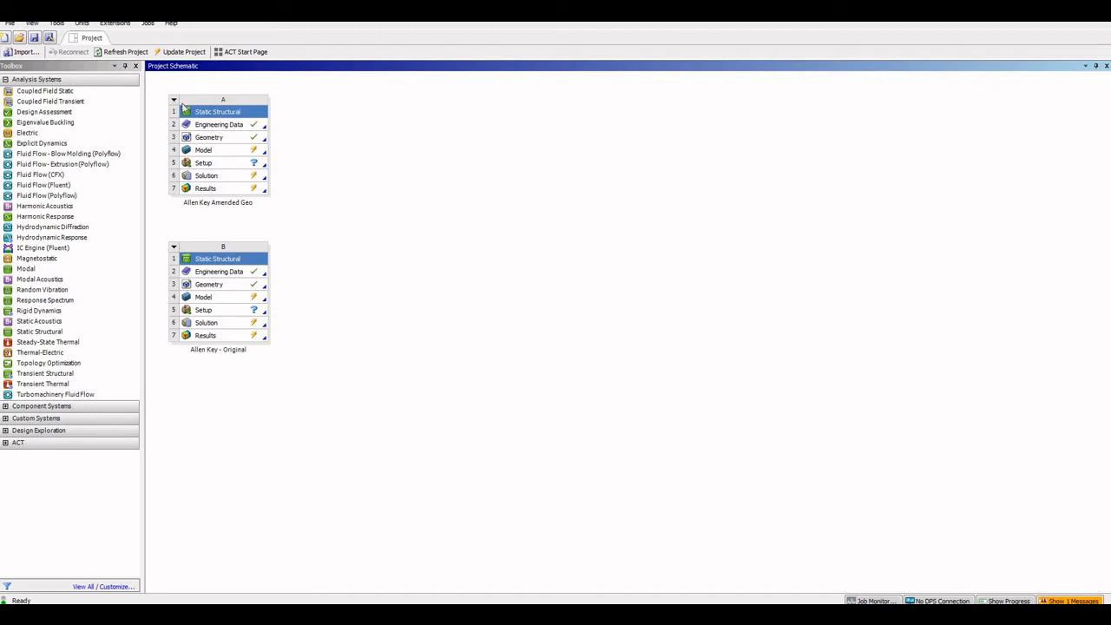
Bring forward the 'Allen Key Amended Geo - Mechanical' window, leaving system A's Geometry untouched
{"action": "right_click", "coordinate": [238, 141]}
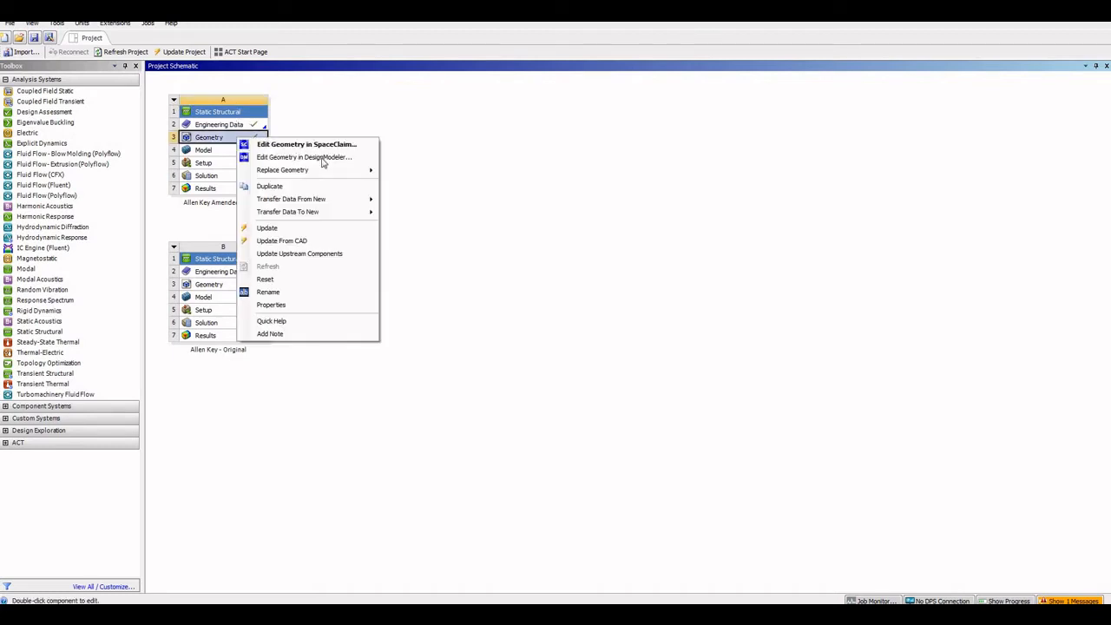
{"action": "mouse_move", "coordinate": [347, 169]}
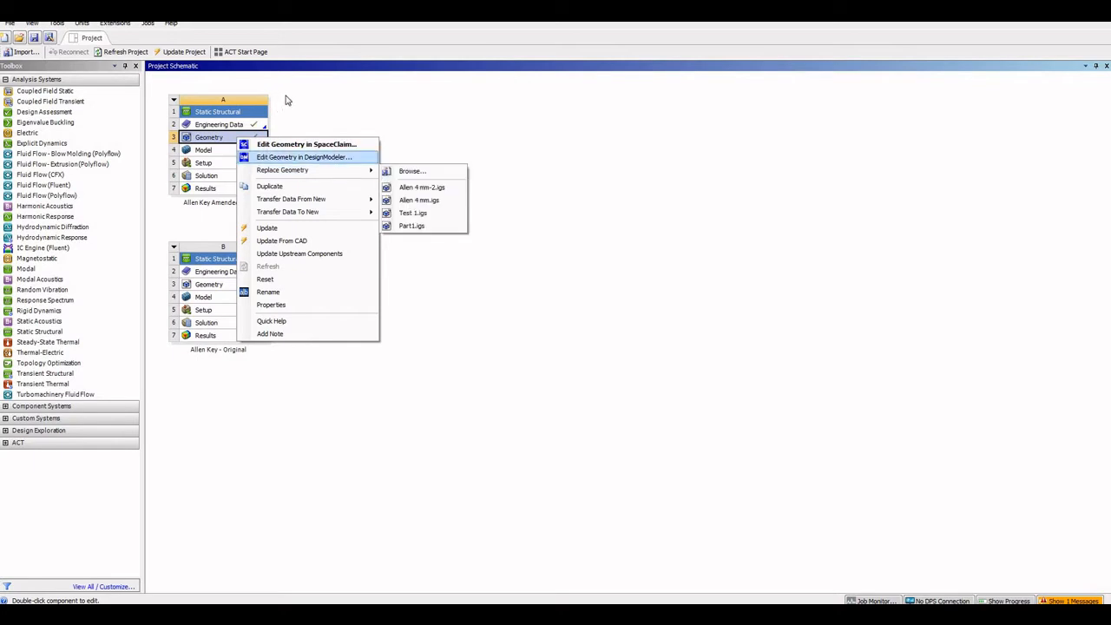
{"action": "left_click", "coordinate": [581, 409]}
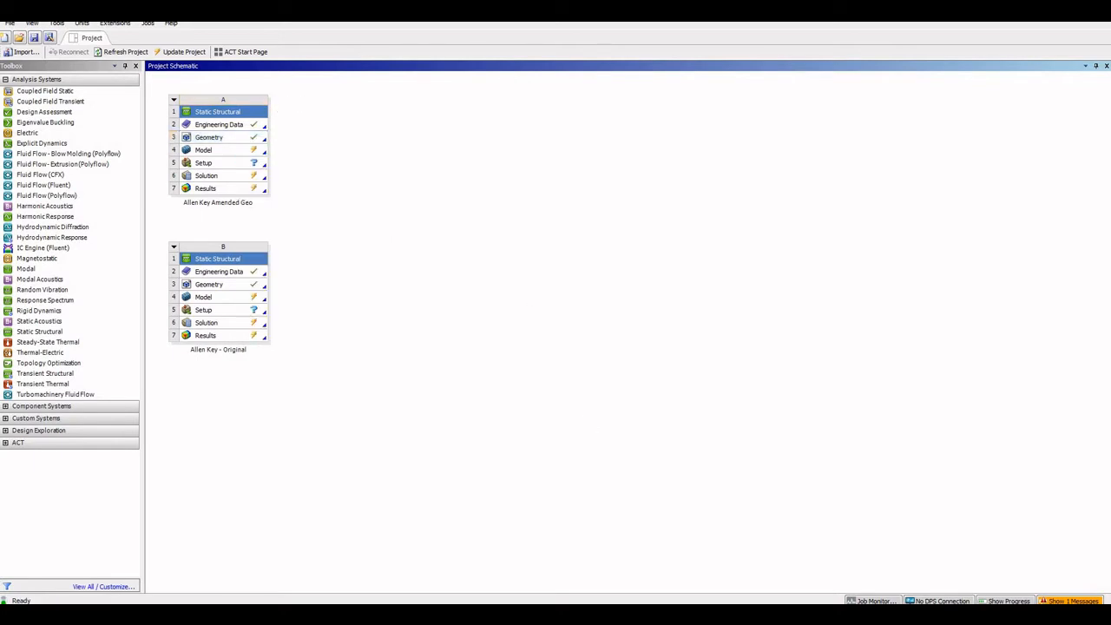
{"action": "left_click", "coordinate": [574, 573]}
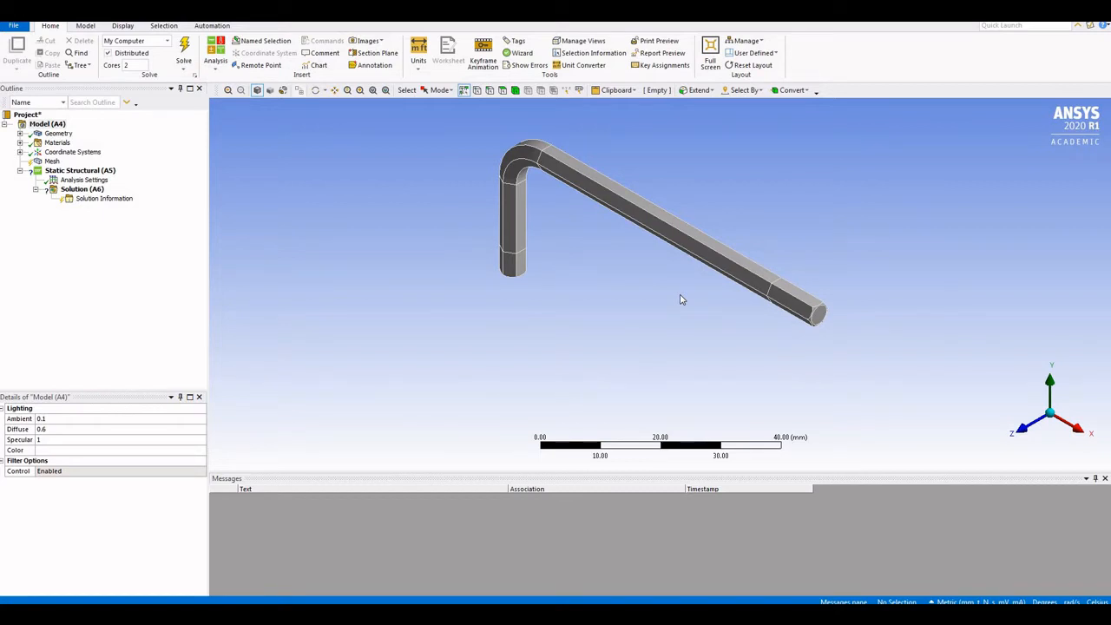
Orbit the Allen key and check the 4.5 mm edge at its short leg's tip
{"action": "left_click_drag", "start_coordinate": [587, 265], "coordinate": [579, 172]}
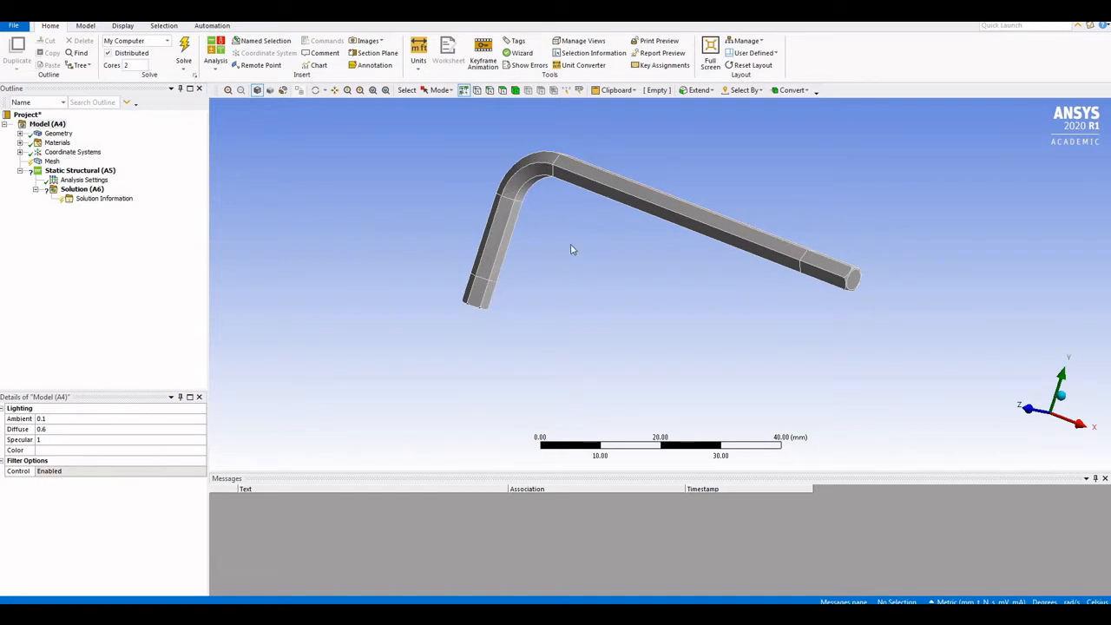
{"action": "left_click", "coordinate": [480, 294]}
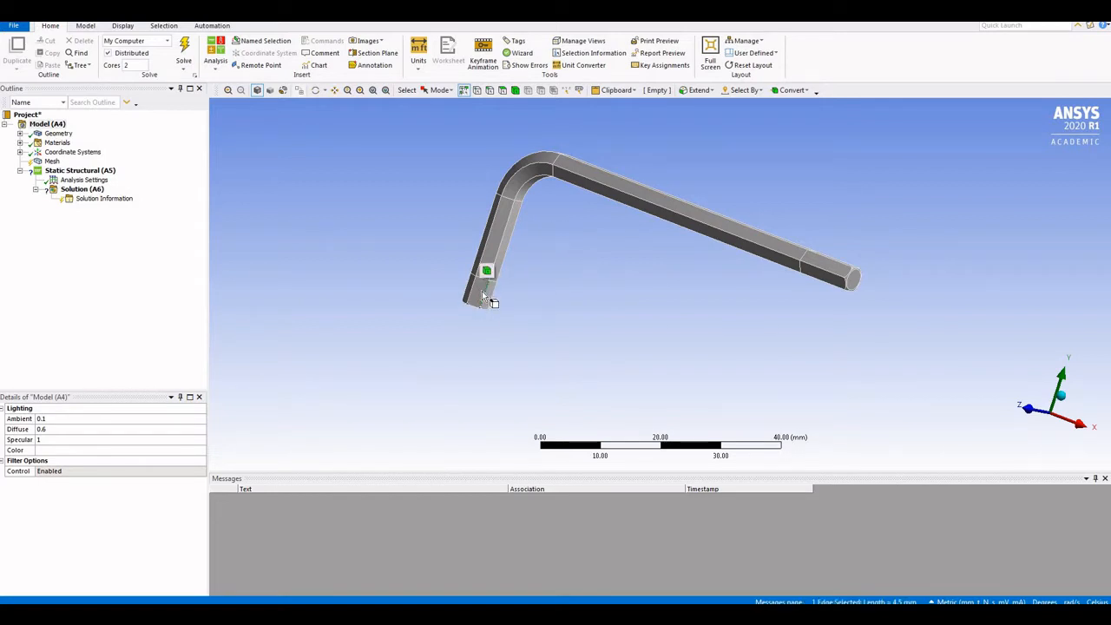
{"action": "left_click", "coordinate": [509, 309]}
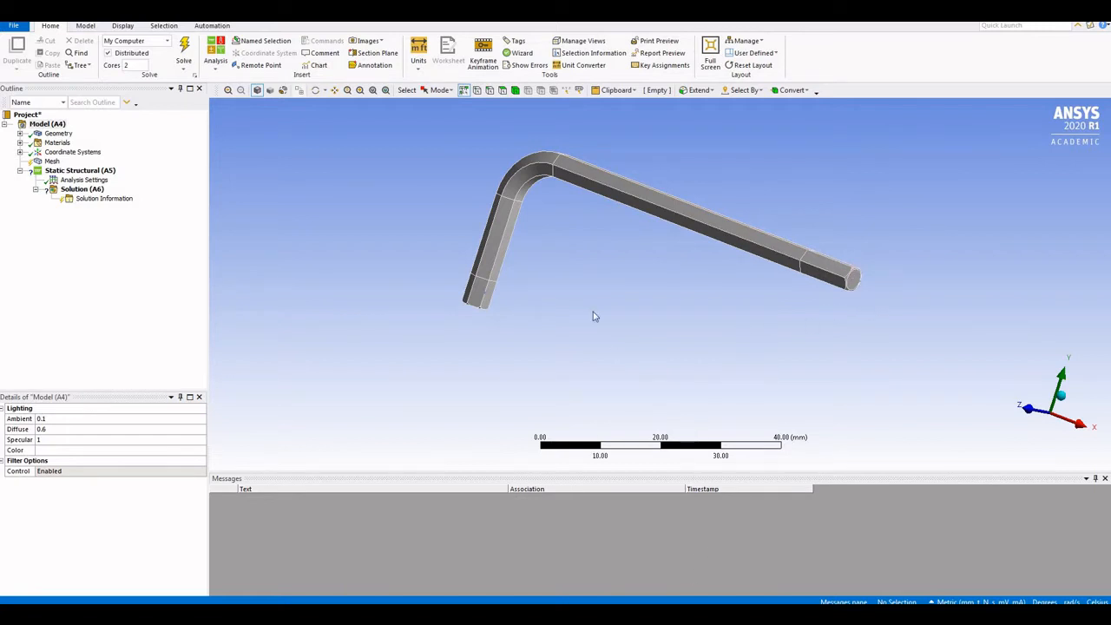
Inspect Structural Steel's properties: Young's Modulus 2e+05 MPa, Poisson's Ratio 0.3
{"action": "left_click", "coordinate": [19, 143]}
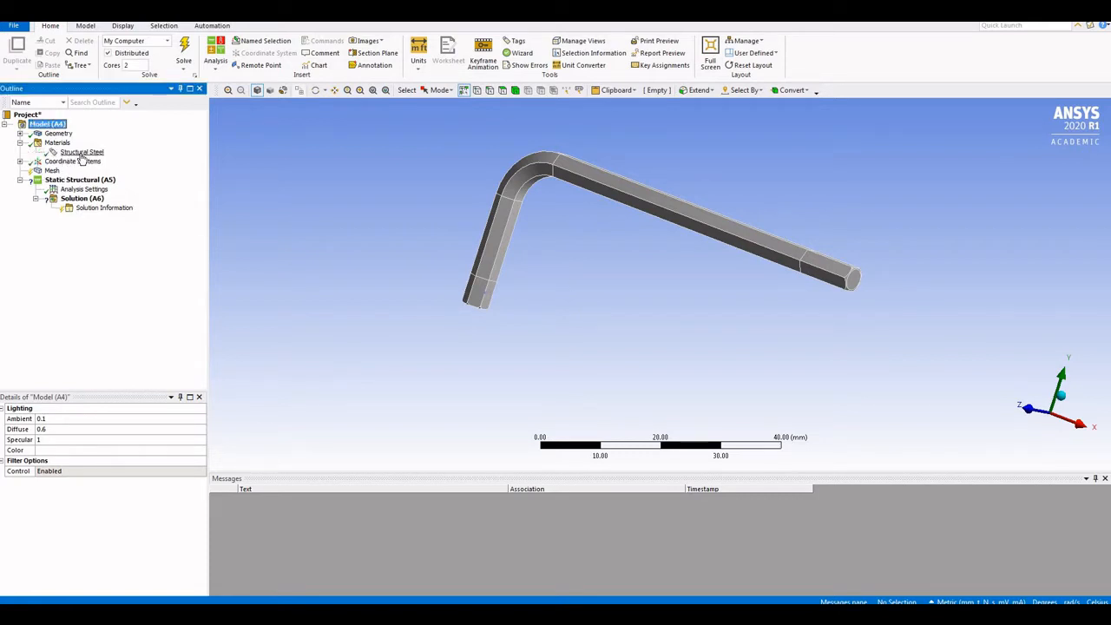
{"action": "left_click", "coordinate": [81, 154]}
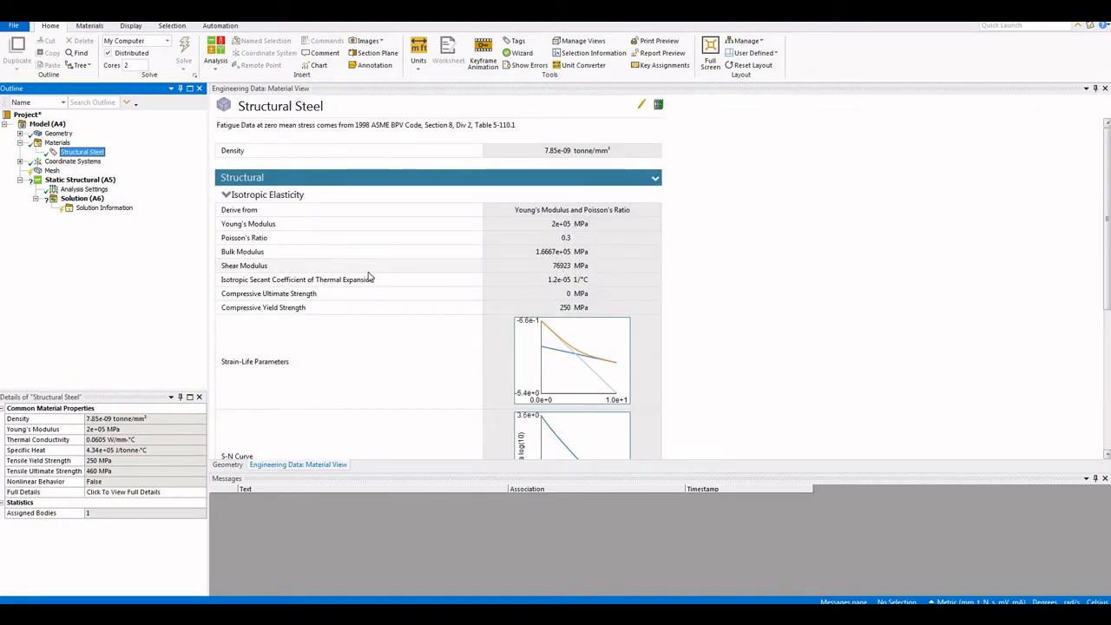
{"action": "left_click", "coordinate": [21, 145]}
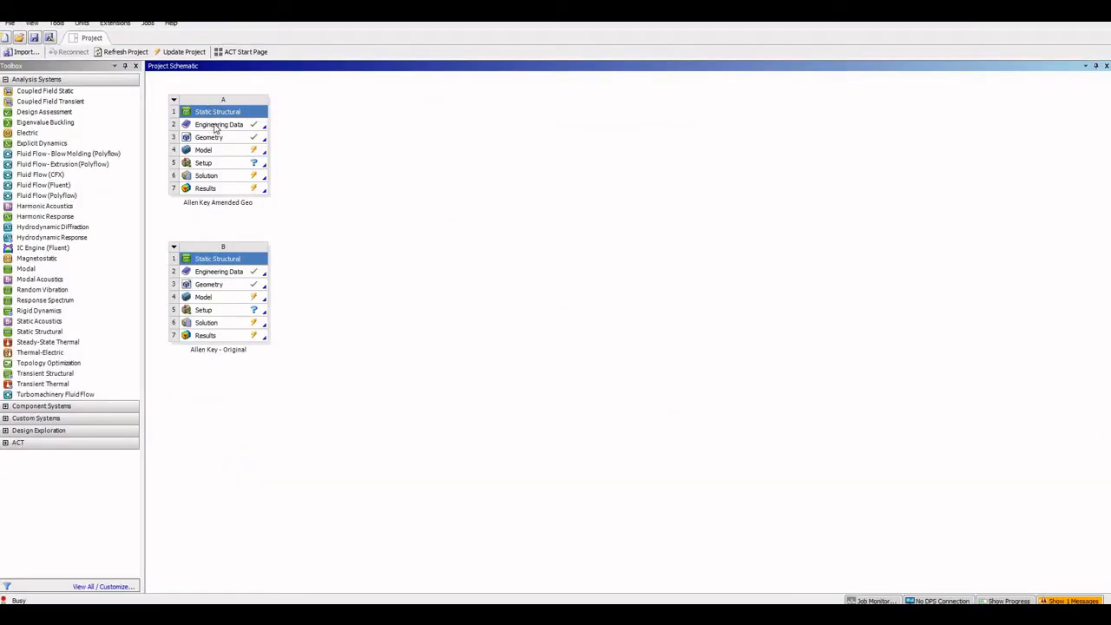
In system A's Engineering Data, set Structural Steel's Young's Modulus to 21000 MPa
{"action": "right_click", "coordinate": [214, 128]}
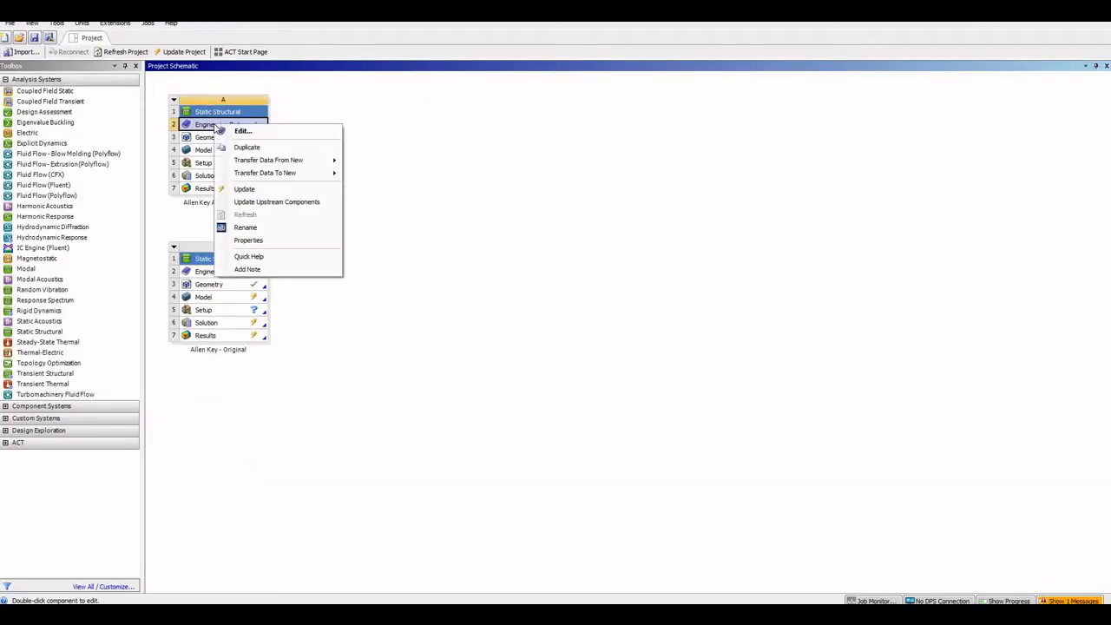
{"action": "left_click", "coordinate": [243, 131]}
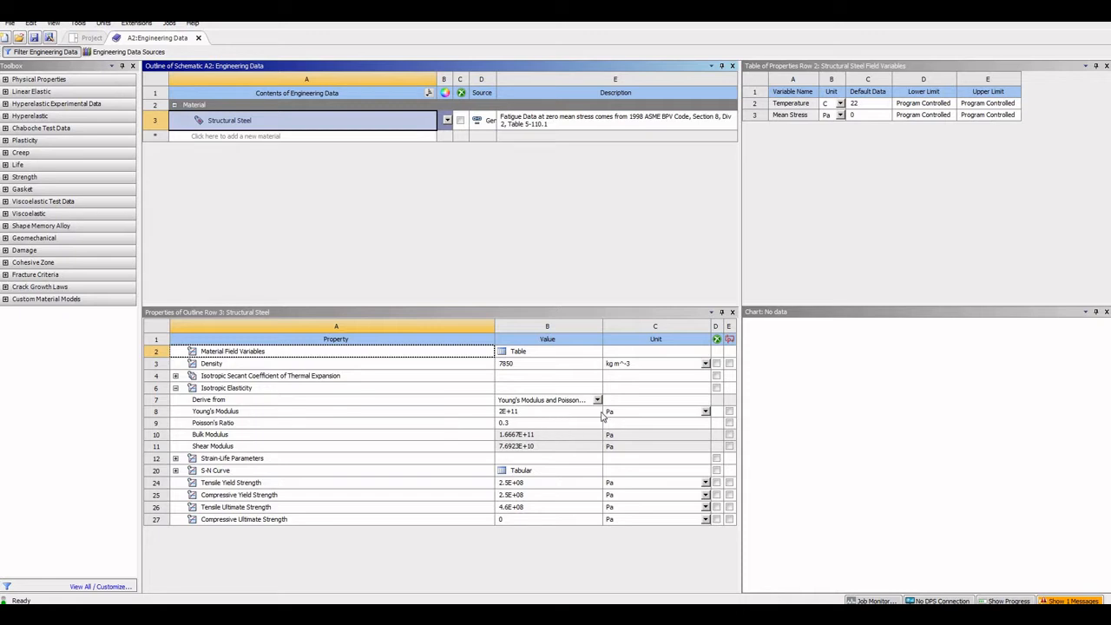
{"action": "left_click", "coordinate": [706, 412]}
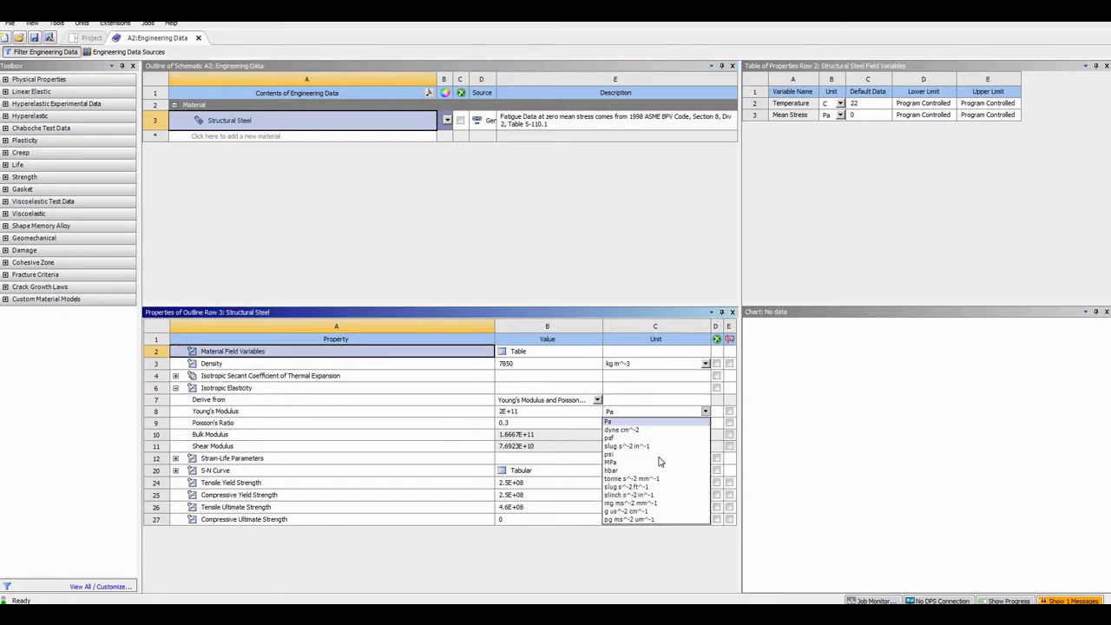
{"action": "left_click", "coordinate": [610, 462]}
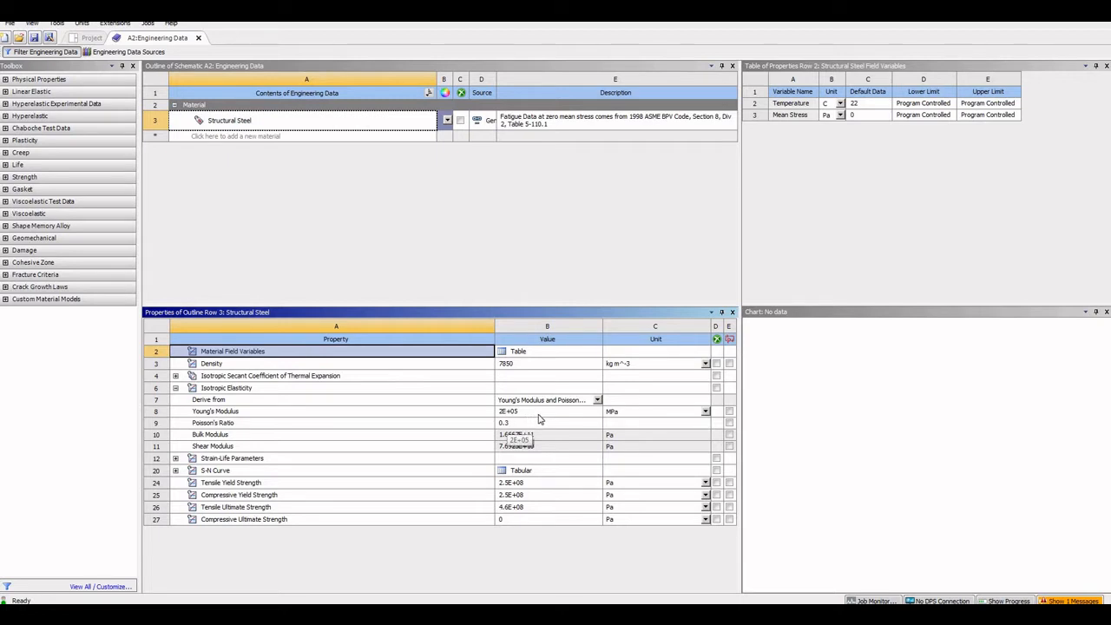
{"action": "left_click", "coordinate": [539, 415]}
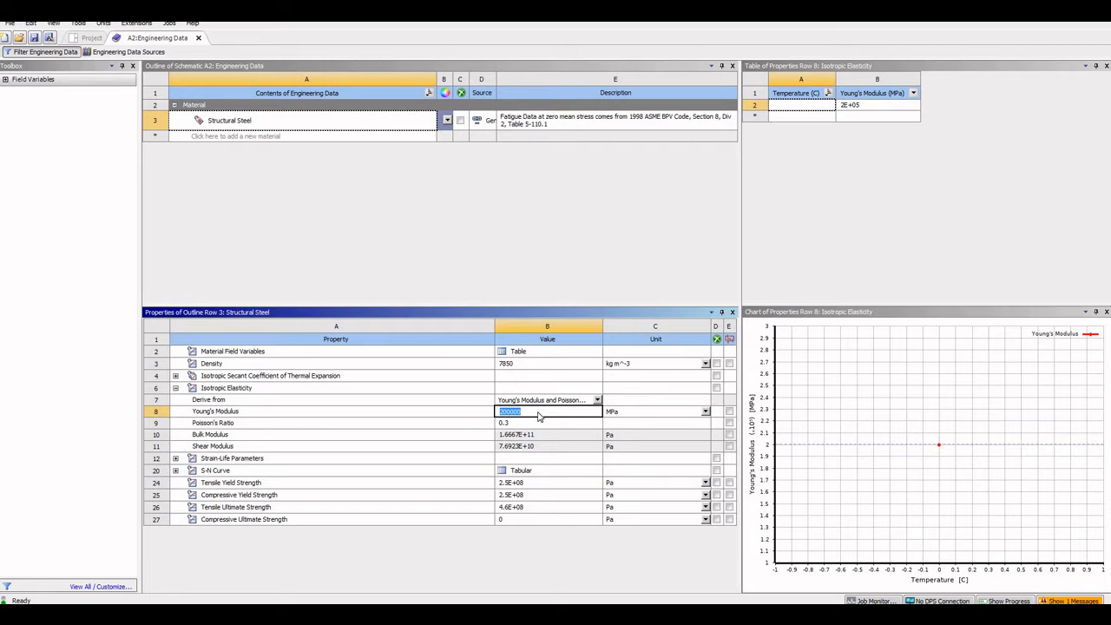
{"action": "key", "text": "BackSpace"}
{"action": "type", "text": "21000"}
{"action": "key", "text": "Return"}
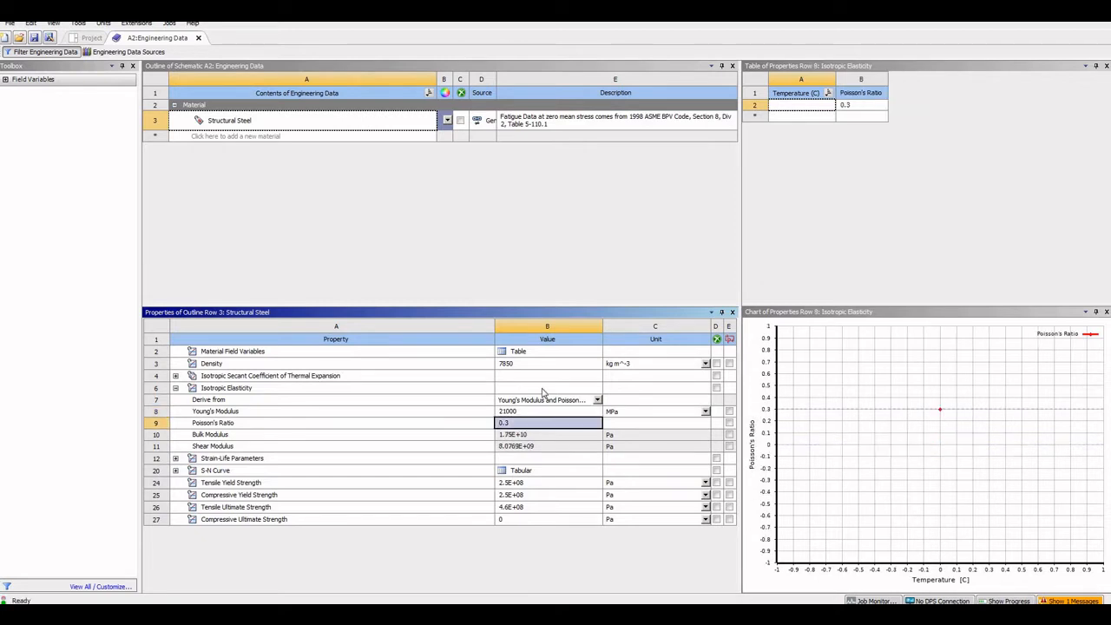
Switch Tensile Yield Strength units to MPa and enter 350 as its value
{"action": "left_click", "coordinate": [217, 485]}
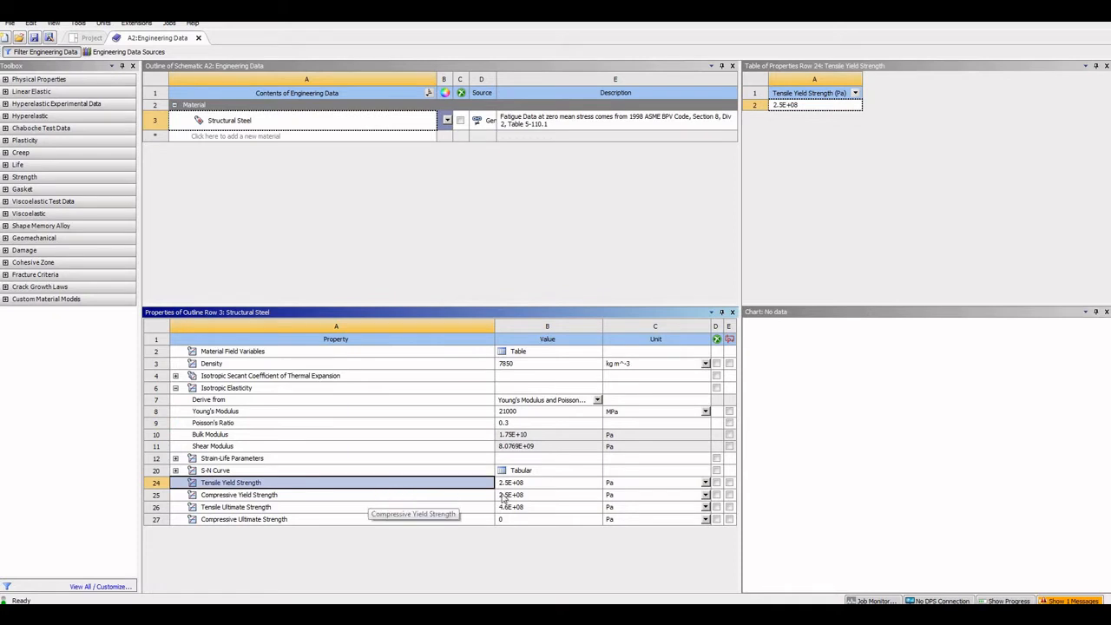
{"action": "left_click", "coordinate": [687, 490]}
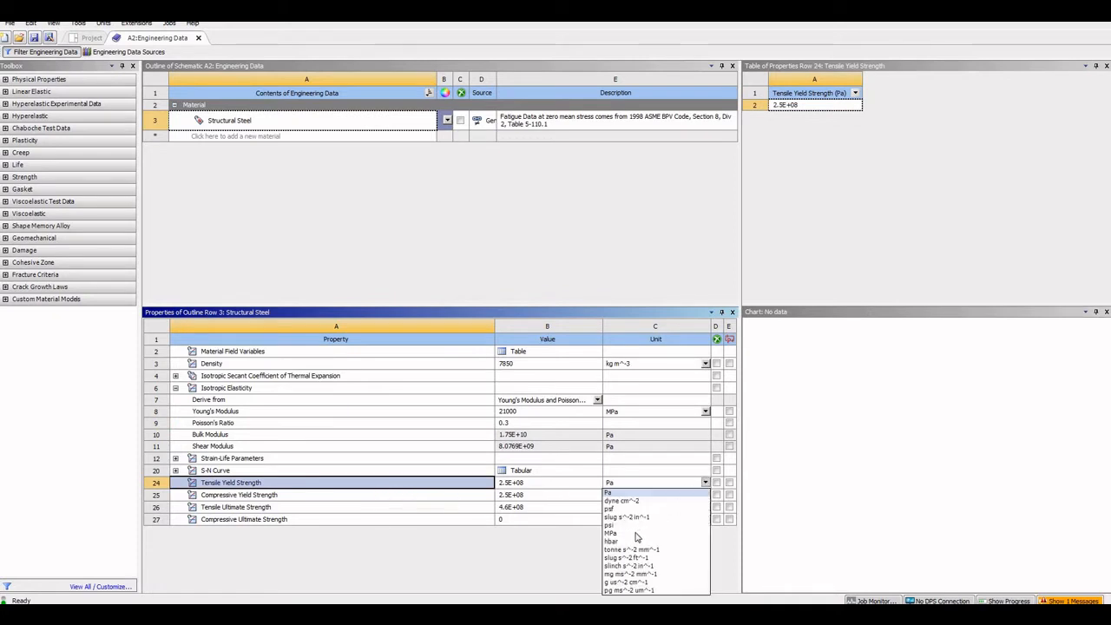
{"action": "left_click", "coordinate": [639, 534]}
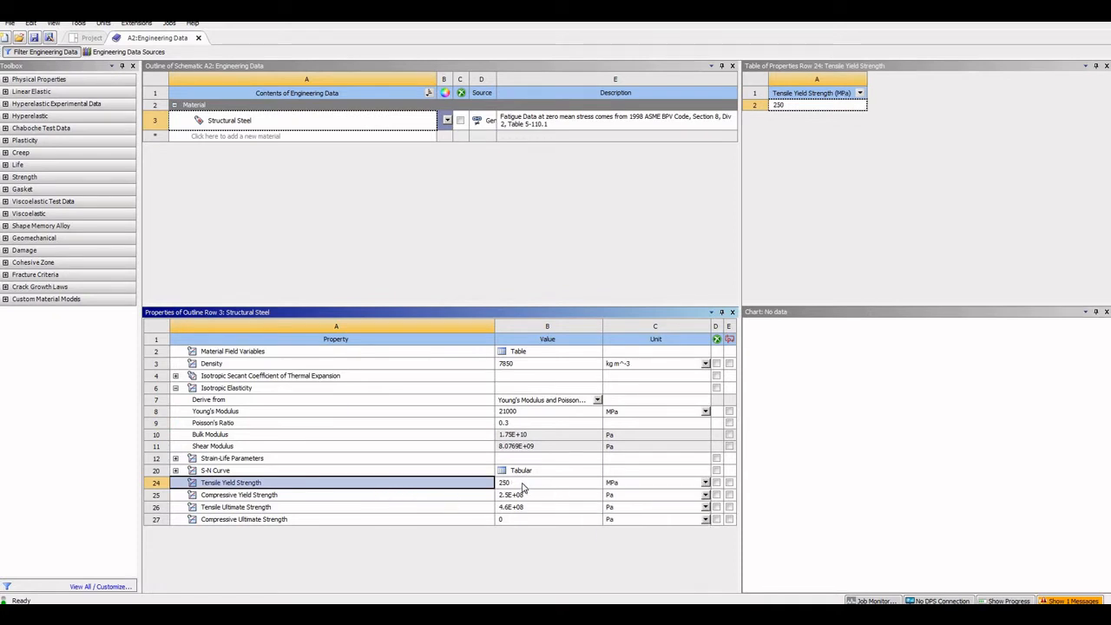
{"action": "left_click", "coordinate": [521, 487]}
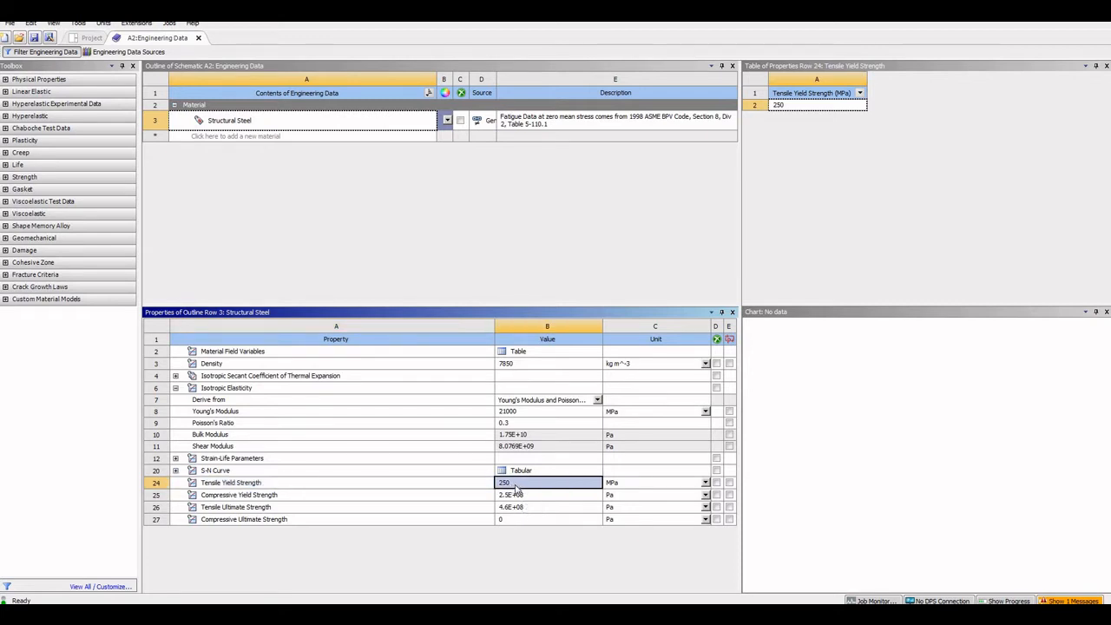
{"action": "left_click", "coordinate": [518, 488]}
{"action": "type", "text": "350"}
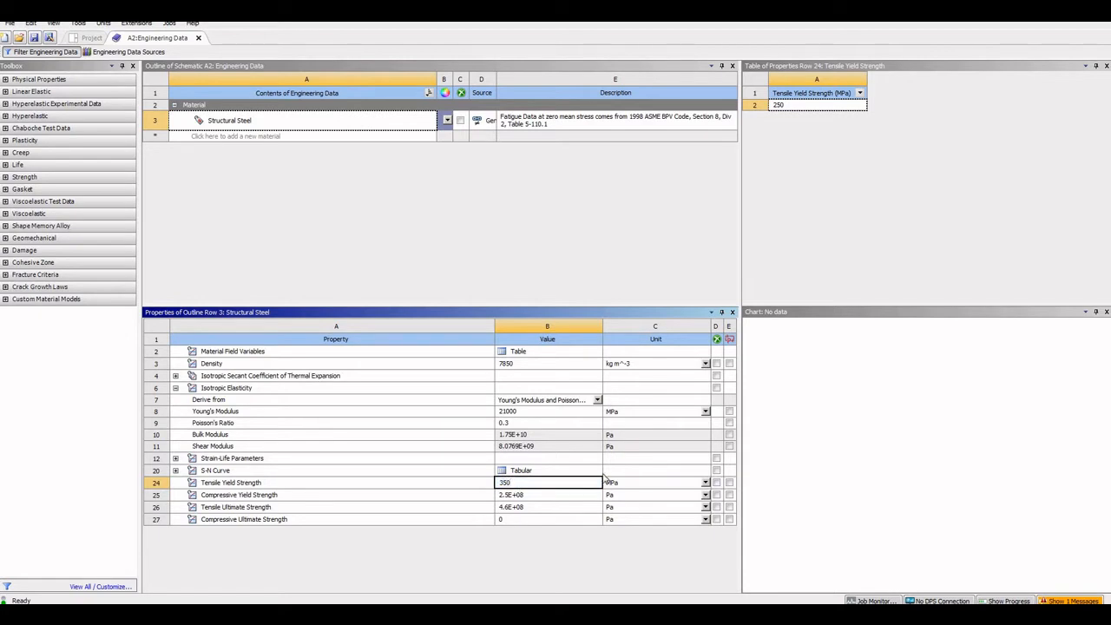
{"action": "key", "text": "Return"}
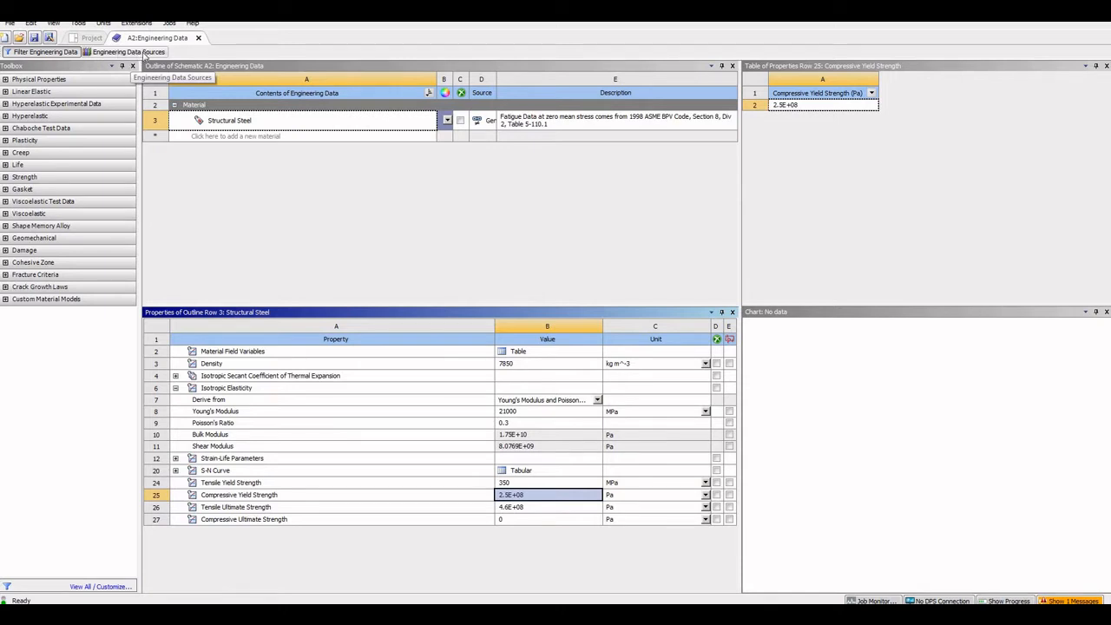
Add Aluminum Alloy from the General Materials library to the project's engineering data
{"action": "left_click", "coordinate": [145, 53]}
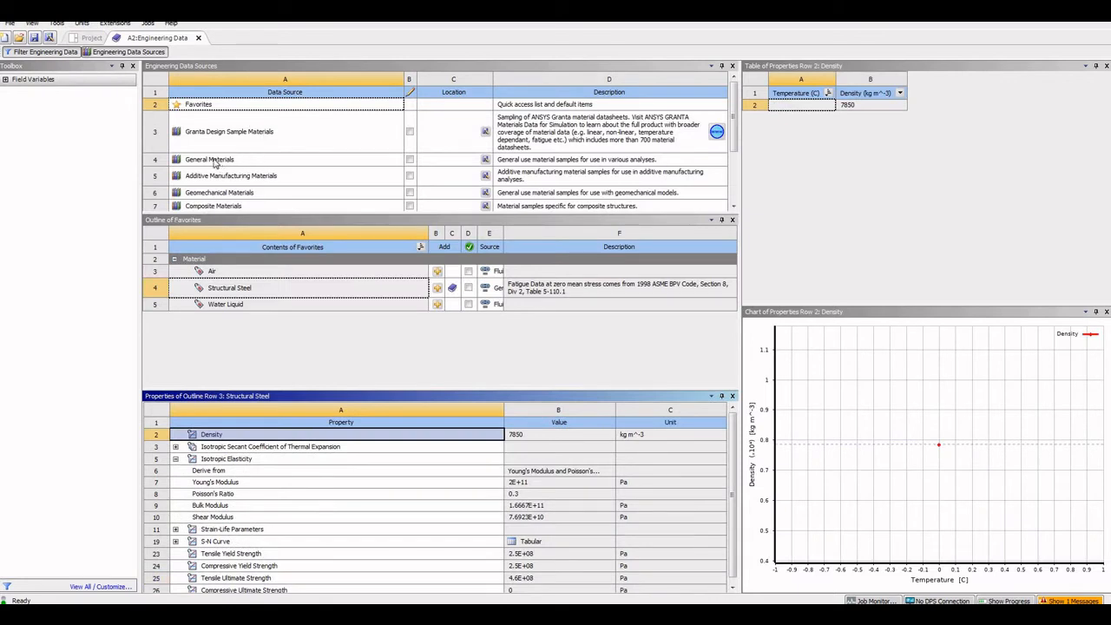
{"action": "left_click", "coordinate": [208, 161]}
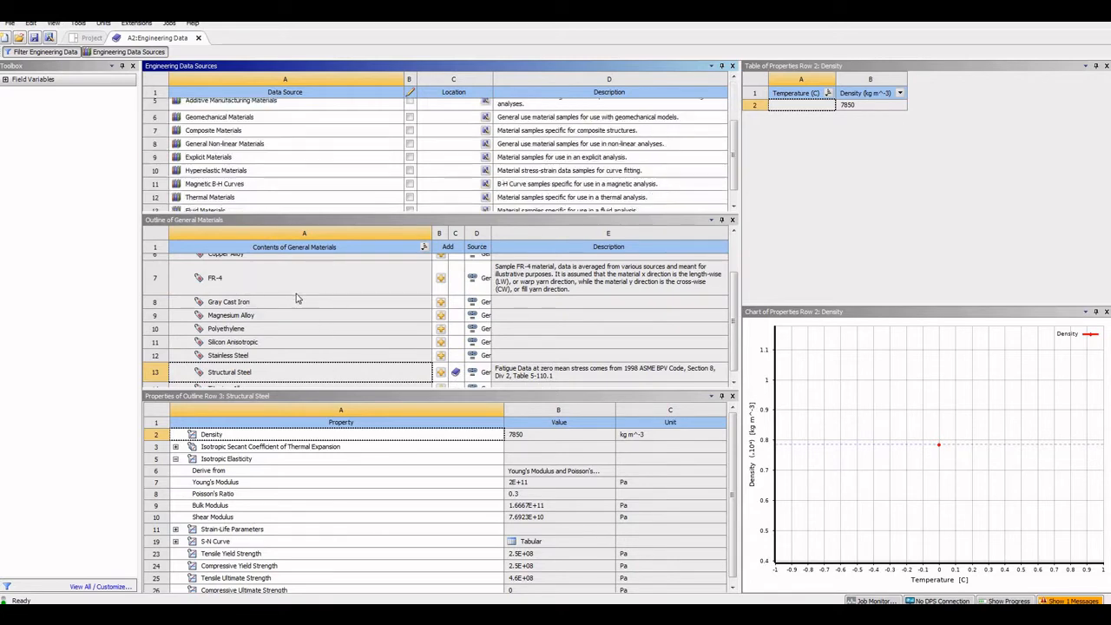
{"action": "left_click", "coordinate": [349, 288]}
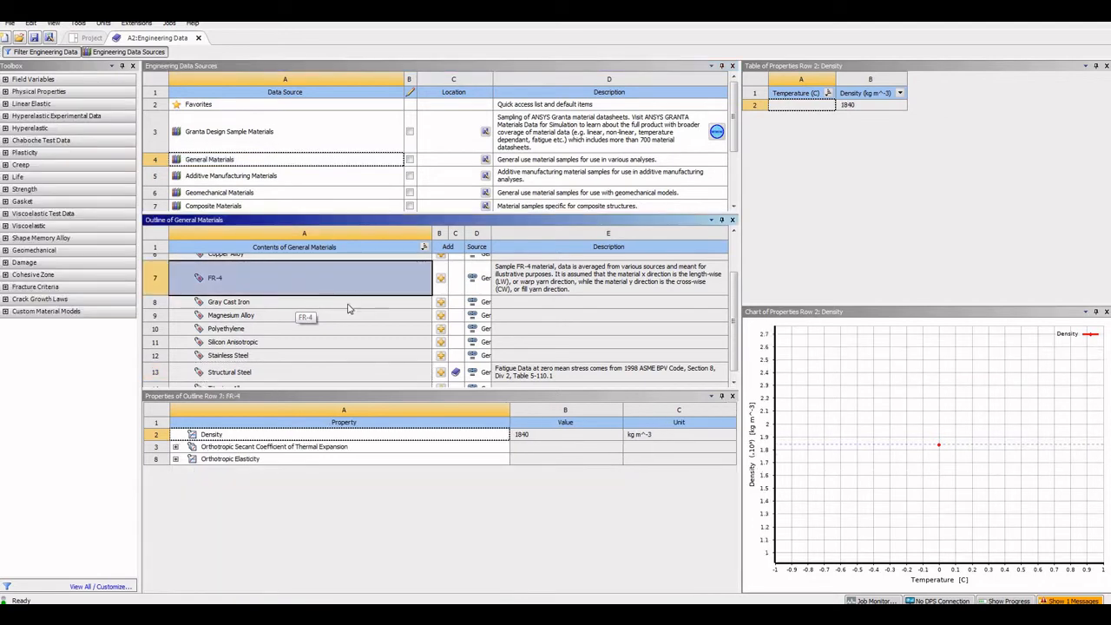
{"action": "scroll", "coordinate": [346, 309], "scroll_direction": "down", "scroll_amount": 1}
{"action": "scroll", "coordinate": [343, 311], "scroll_direction": "up", "scroll_amount": 3}
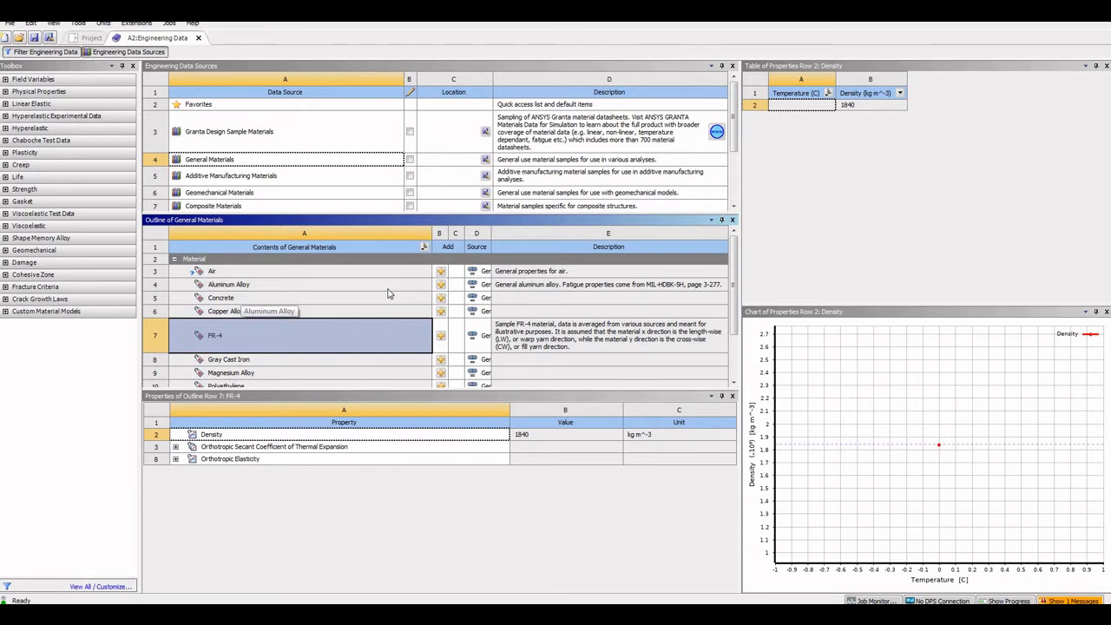
{"action": "left_click", "coordinate": [441, 287]}
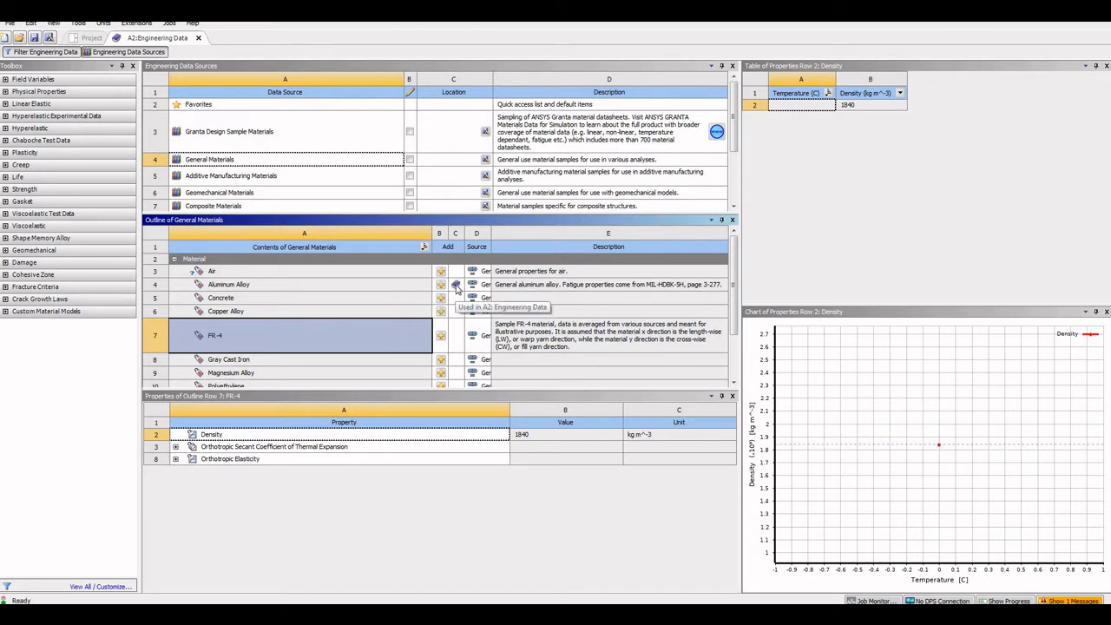
{"action": "left_click", "coordinate": [147, 52]}
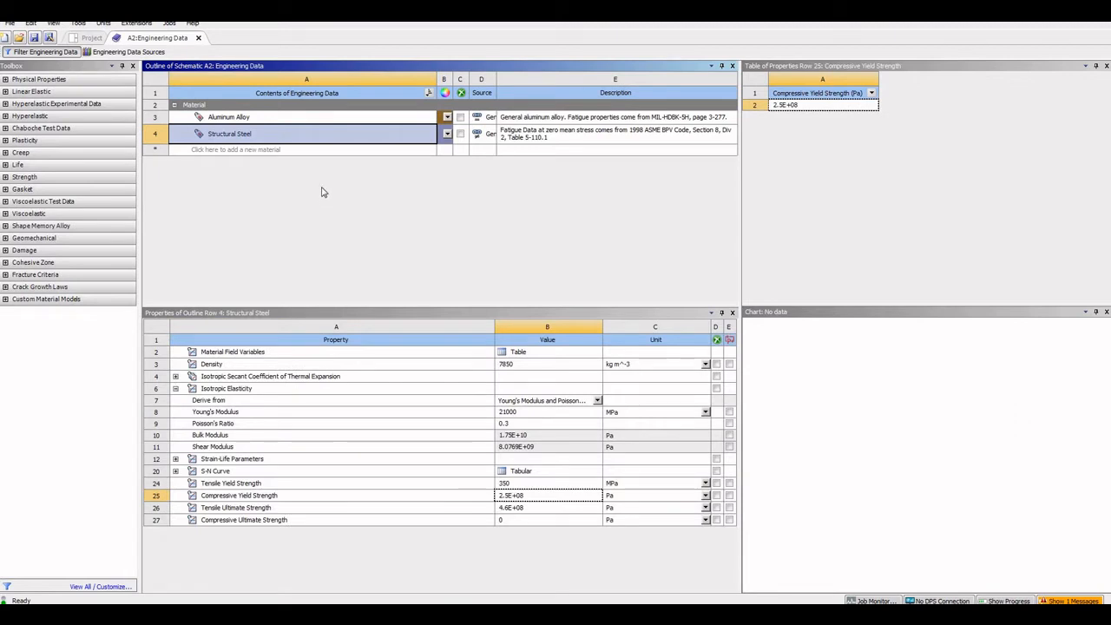
Show Aluminum Alloy's Young's Modulus in MPa (71000), then return to the Project Schematic
{"action": "left_click", "coordinate": [229, 118]}
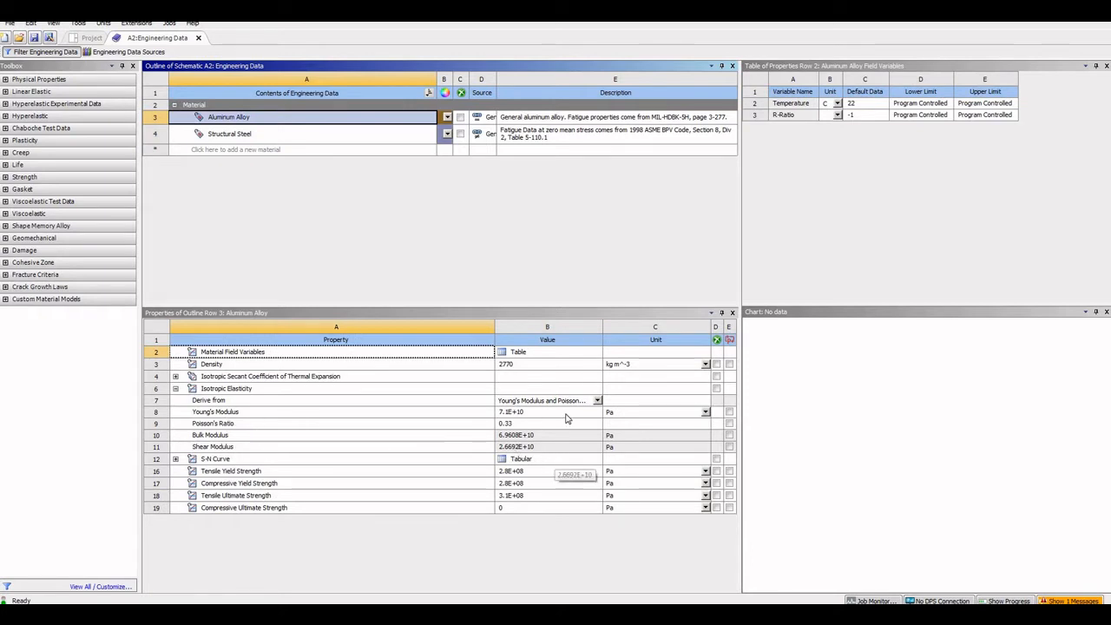
{"action": "left_click", "coordinate": [704, 413]}
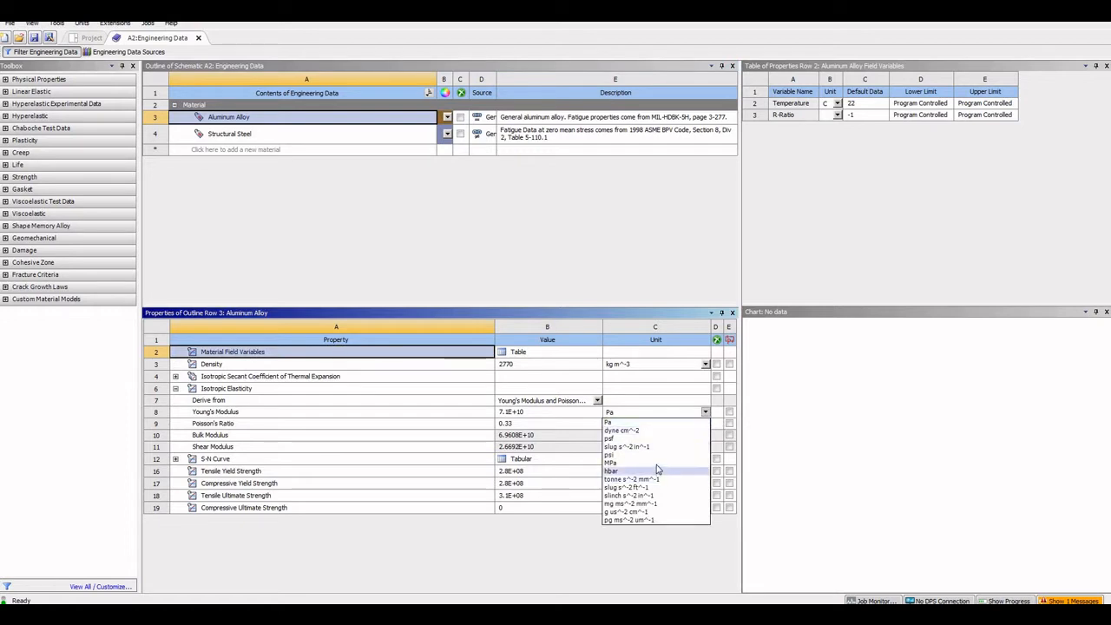
{"action": "left_click", "coordinate": [652, 463]}
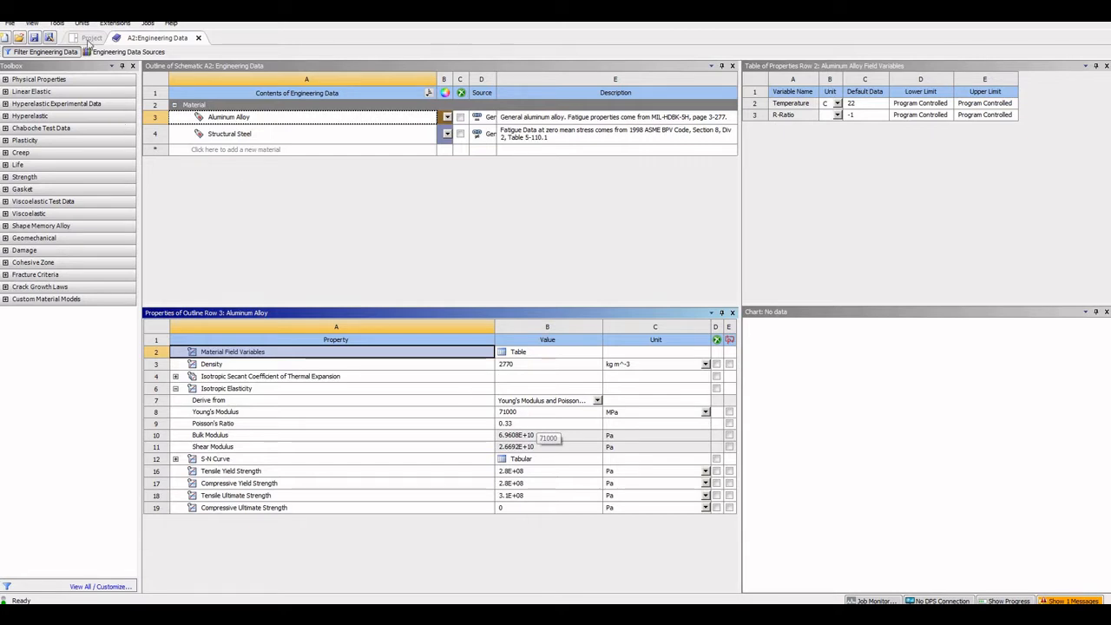
{"action": "left_click", "coordinate": [89, 38]}
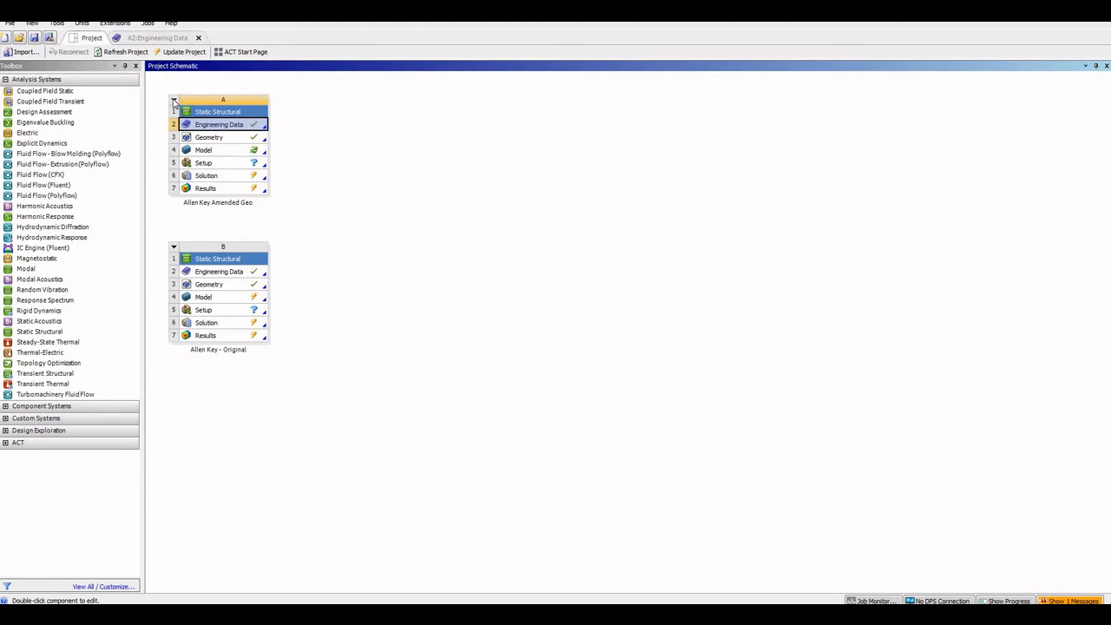
Update the Allen Key Amended Geo system and switch to its Mechanical window
{"action": "left_click", "coordinate": [175, 102]}
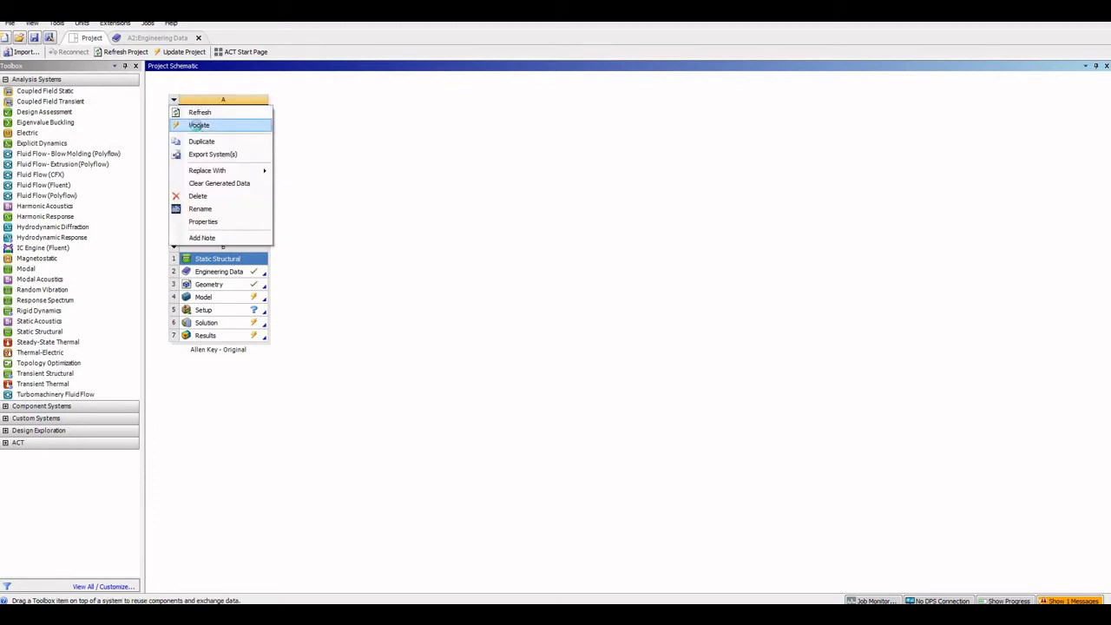
{"action": "left_click", "coordinate": [198, 127]}
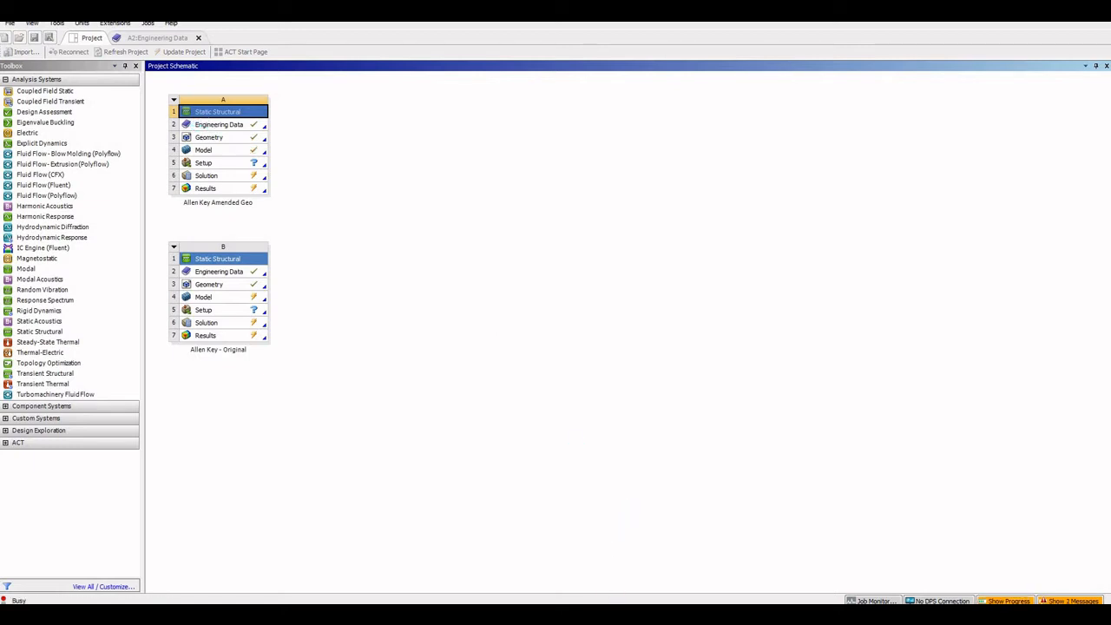
{"action": "mouse_move", "coordinate": [625, 615]}
{"action": "left_click", "coordinate": [619, 577]}
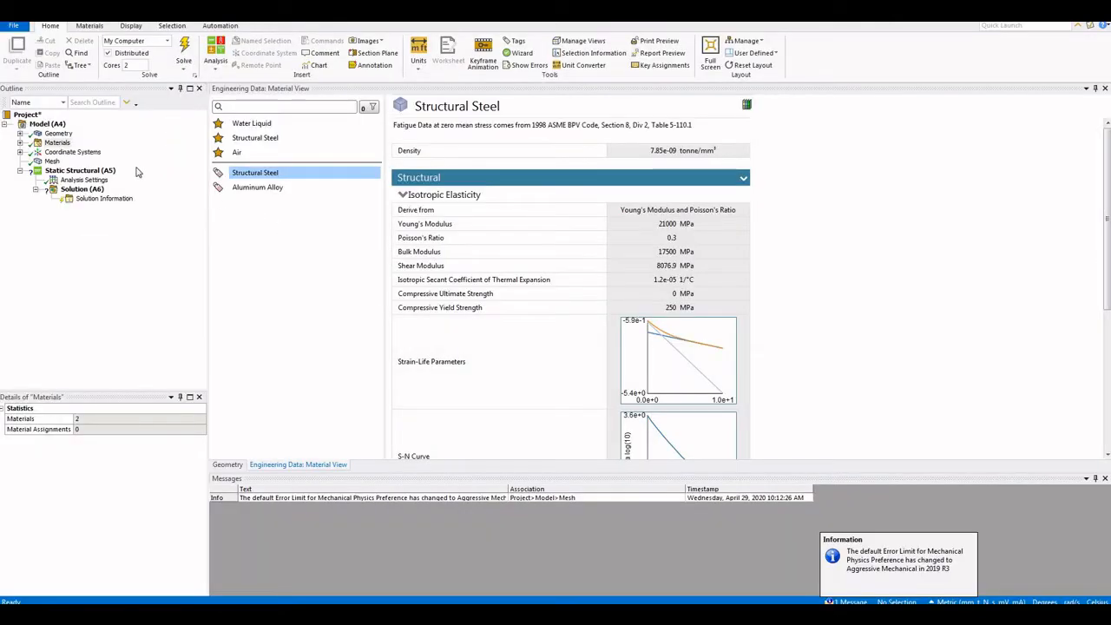
Compare Aluminum Alloy and Structural Steel properties, then display the Mesh branch
{"action": "left_click", "coordinate": [257, 193]}
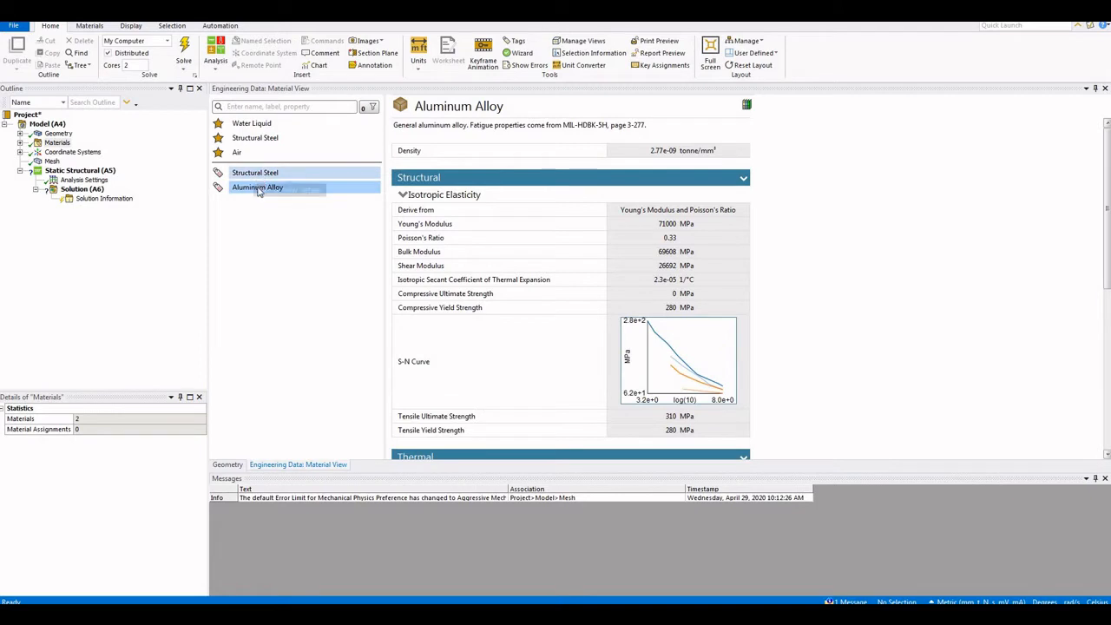
{"action": "left_click", "coordinate": [258, 176]}
{"action": "left_click", "coordinate": [258, 192]}
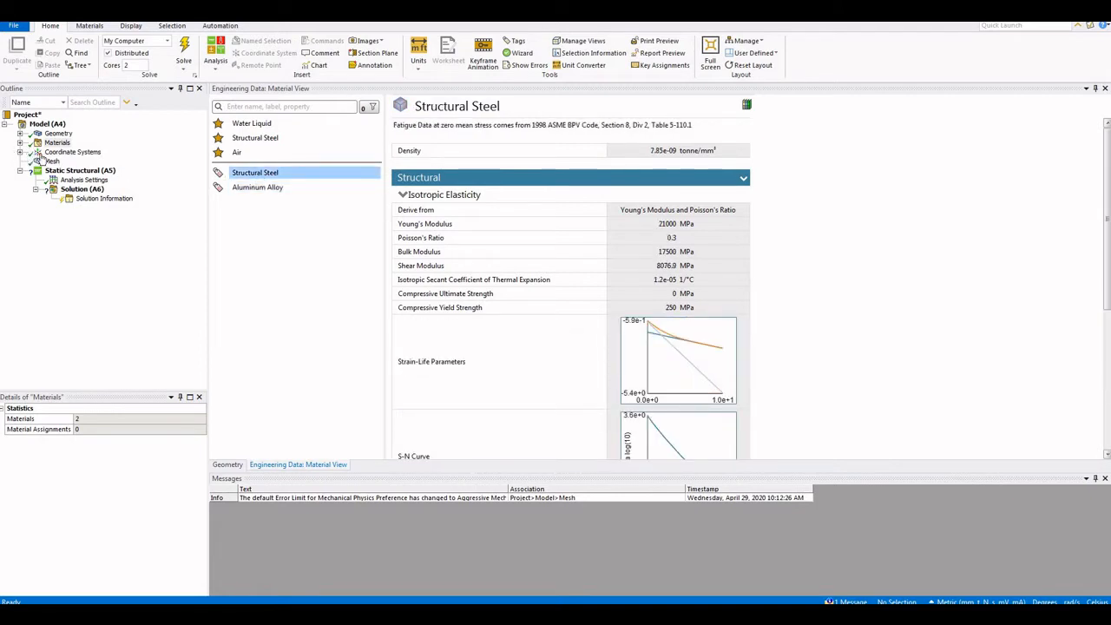
{"action": "left_click", "coordinate": [51, 162]}
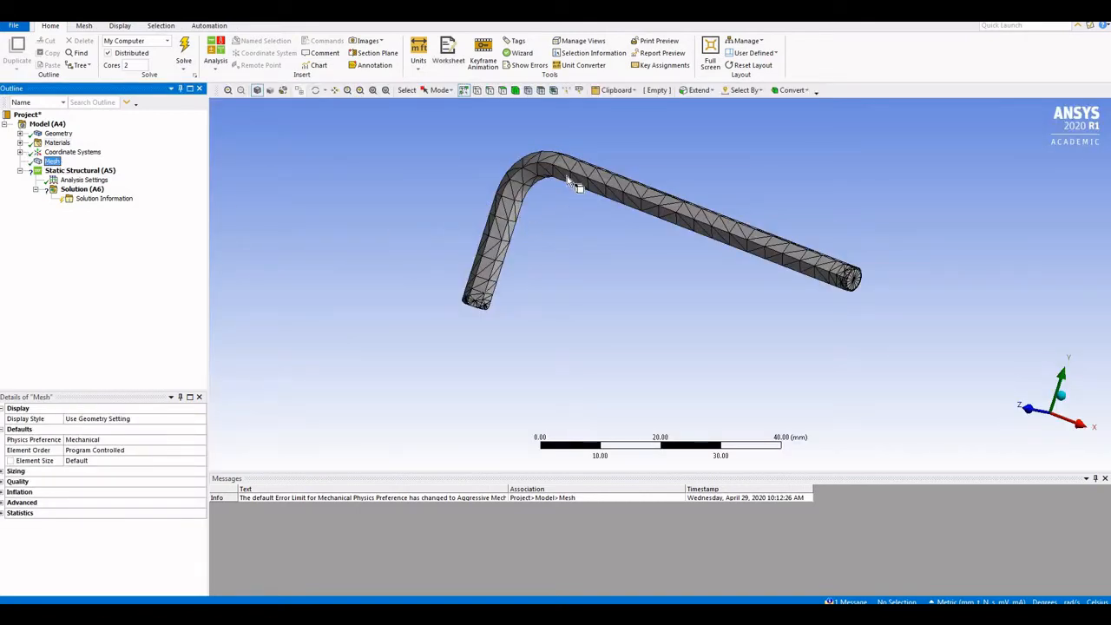
Confirm the Allen 4 mm-FreeParts part is assigned Structural Steel
{"action": "left_click", "coordinate": [54, 134]}
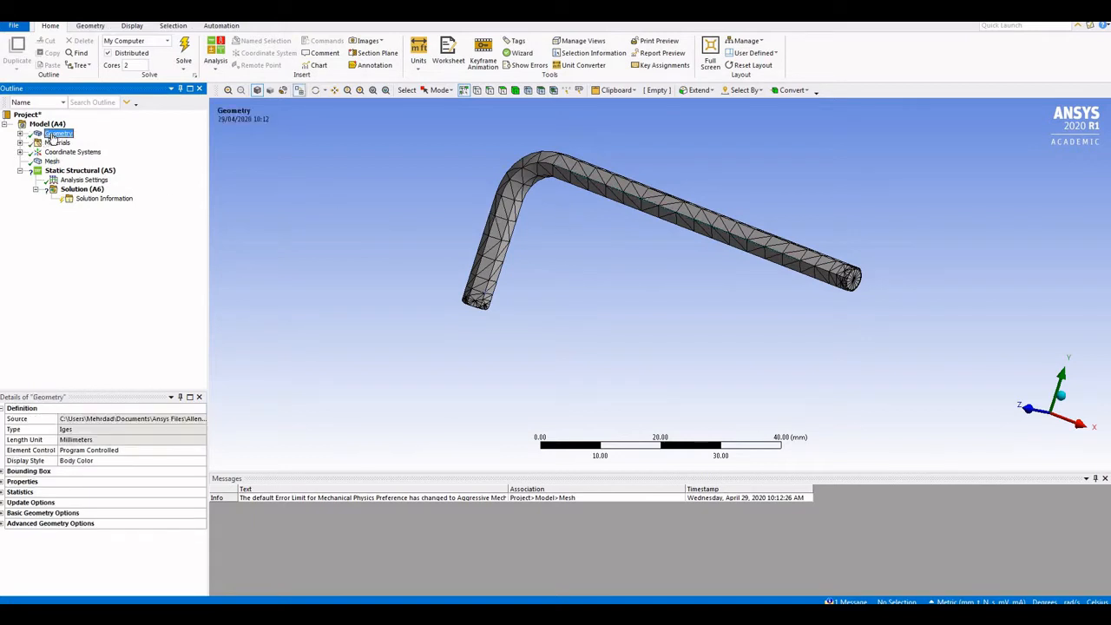
{"action": "left_click", "coordinate": [21, 134]}
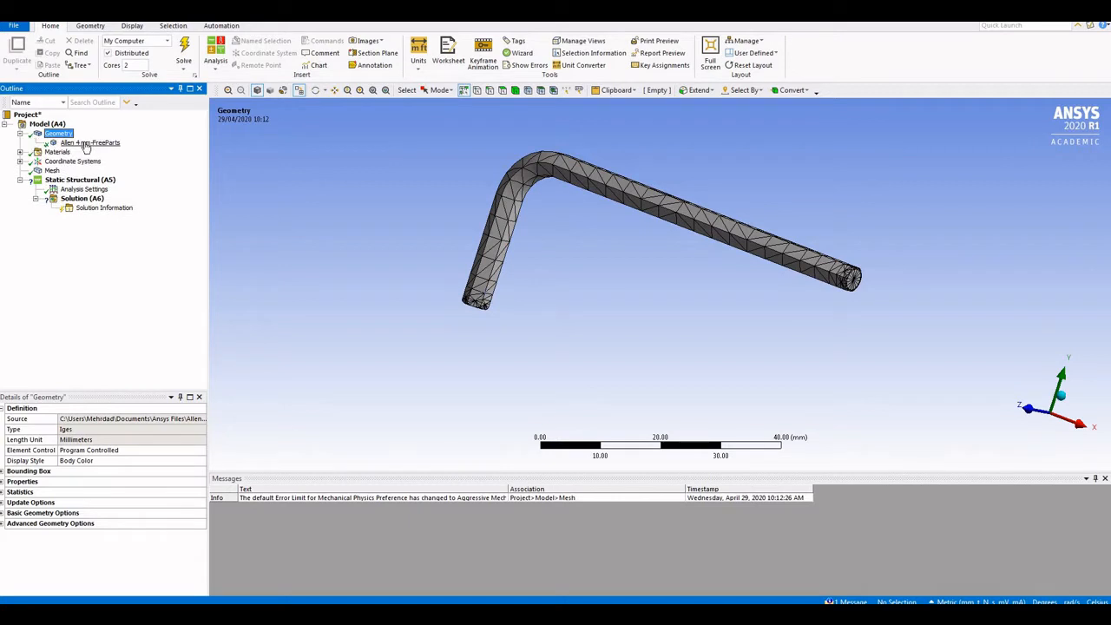
{"action": "left_click", "coordinate": [85, 143]}
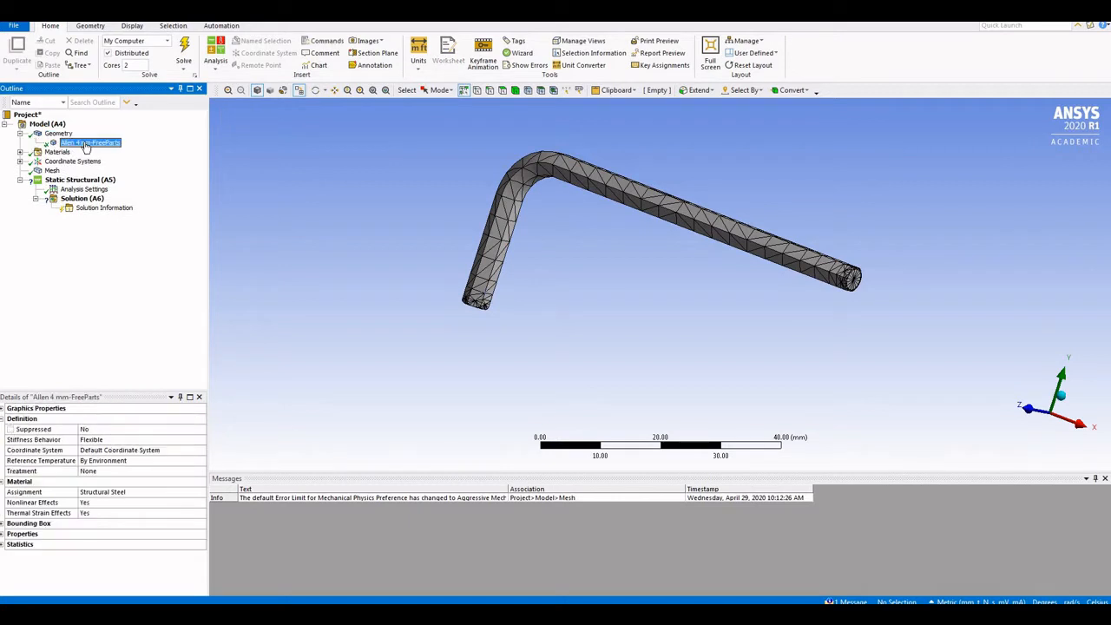
{"action": "left_click", "coordinate": [20, 135]}
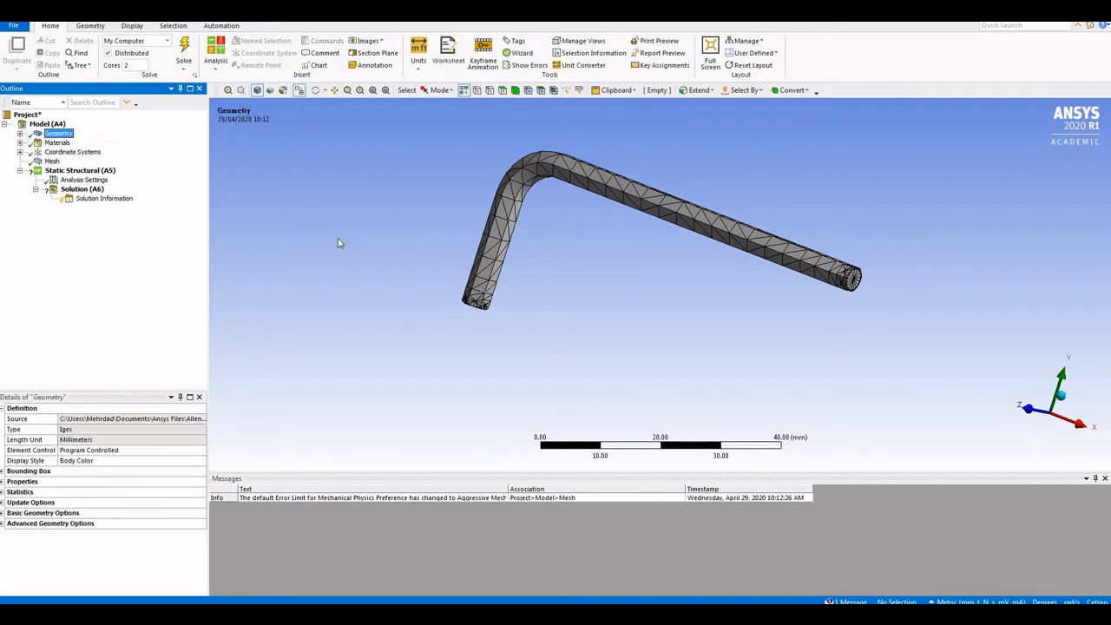
Generate the Allen key mesh and verify the Metric (mm, t, N, s, mV, mA) unit system
{"action": "left_click", "coordinate": [52, 161]}
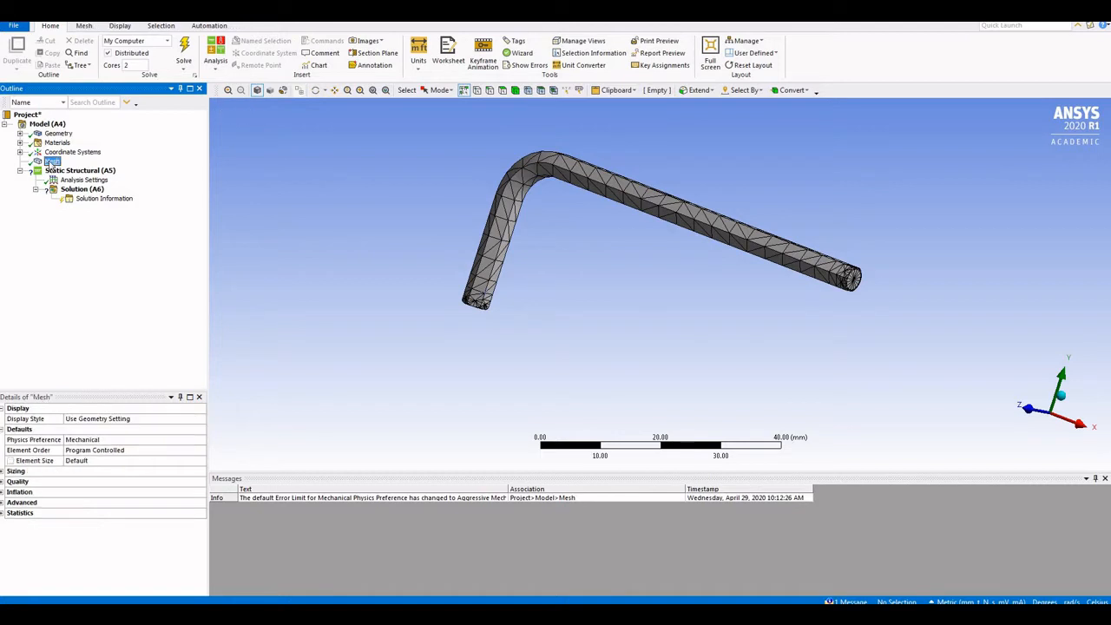
{"action": "right_click", "coordinate": [51, 164]}
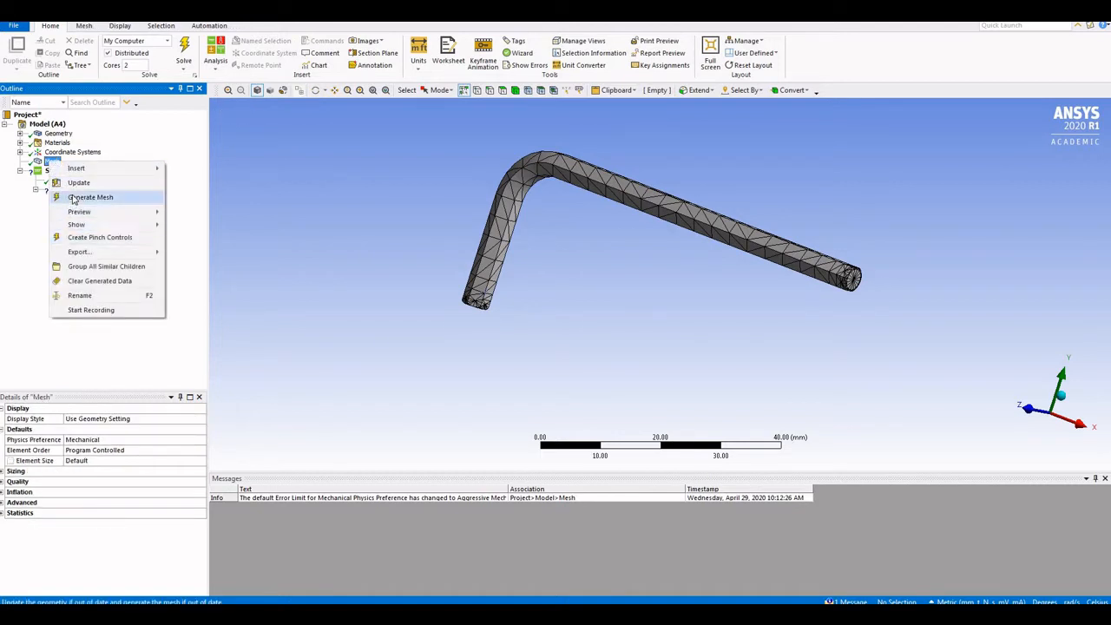
{"action": "left_click", "coordinate": [74, 200]}
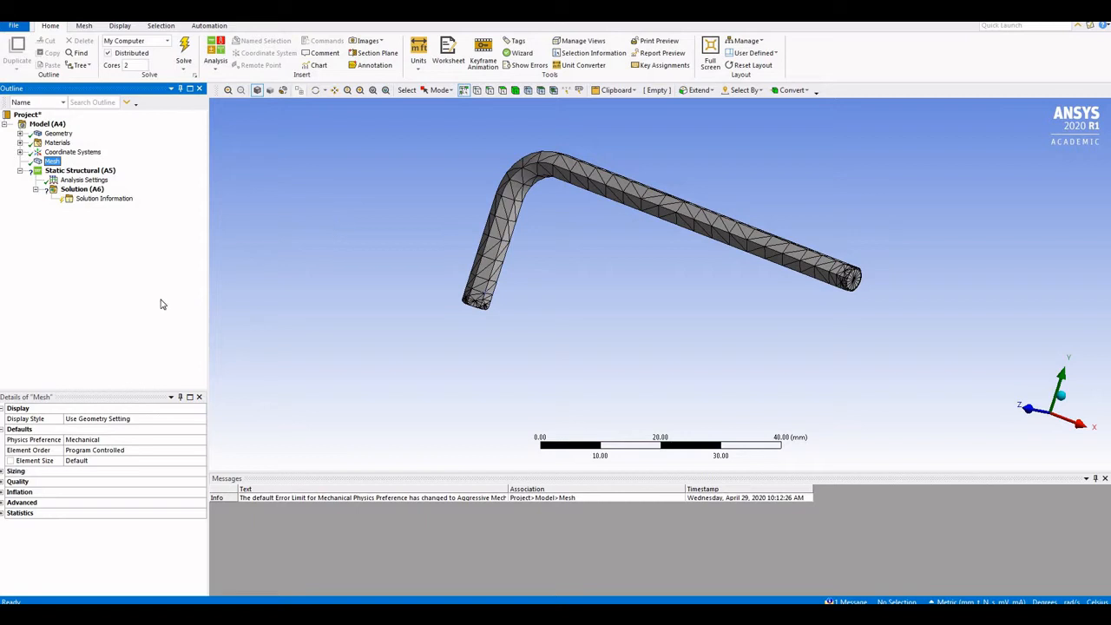
{"action": "left_click", "coordinate": [953, 602]}
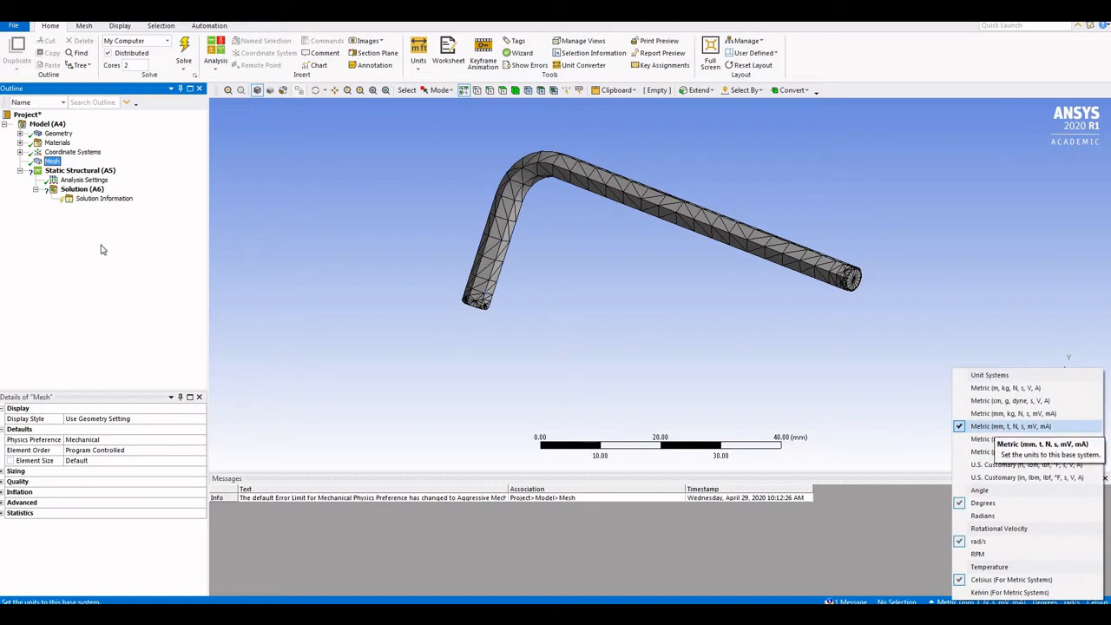
{"action": "left_click", "coordinate": [49, 182]}
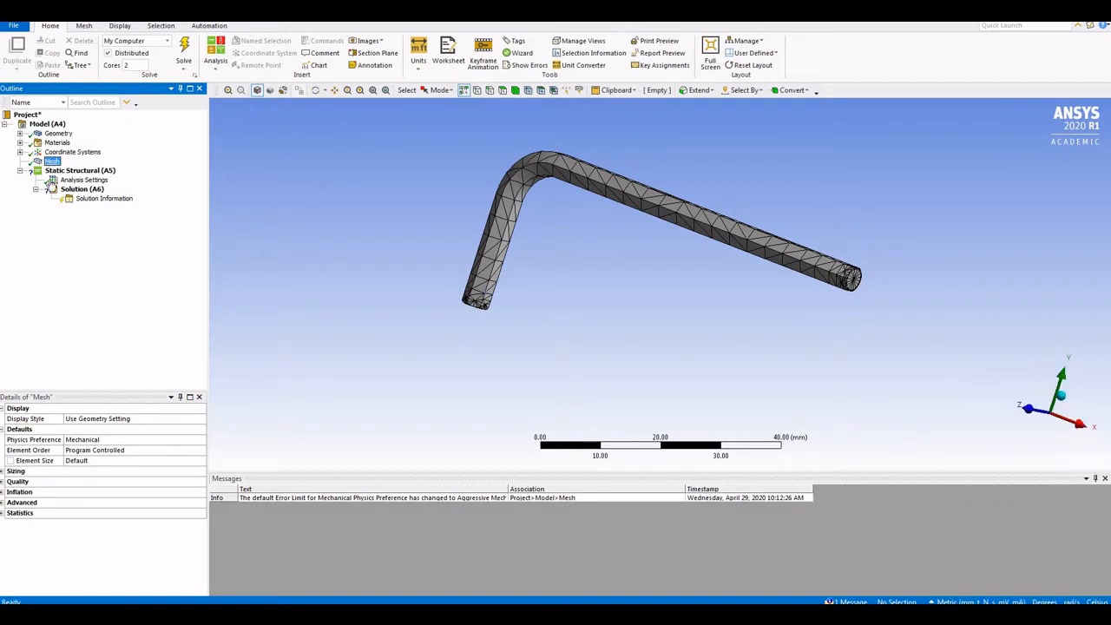
Set the mesh Element Size to 10 mm and update the mesh to see the coarser result
{"action": "left_click", "coordinate": [89, 461]}
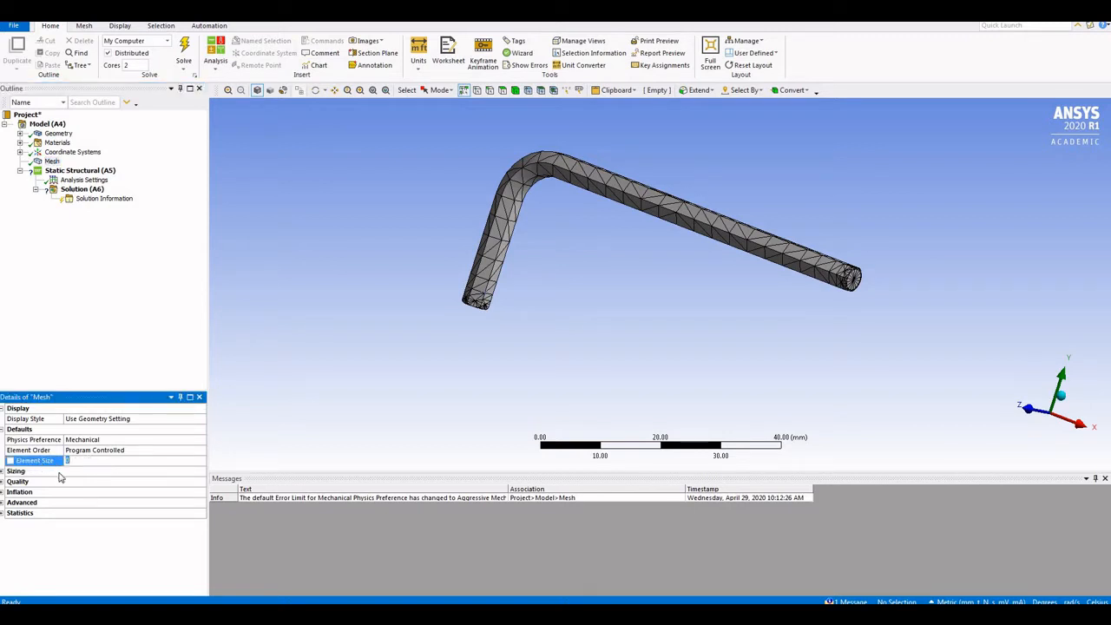
{"action": "left_click", "coordinate": [81, 470]}
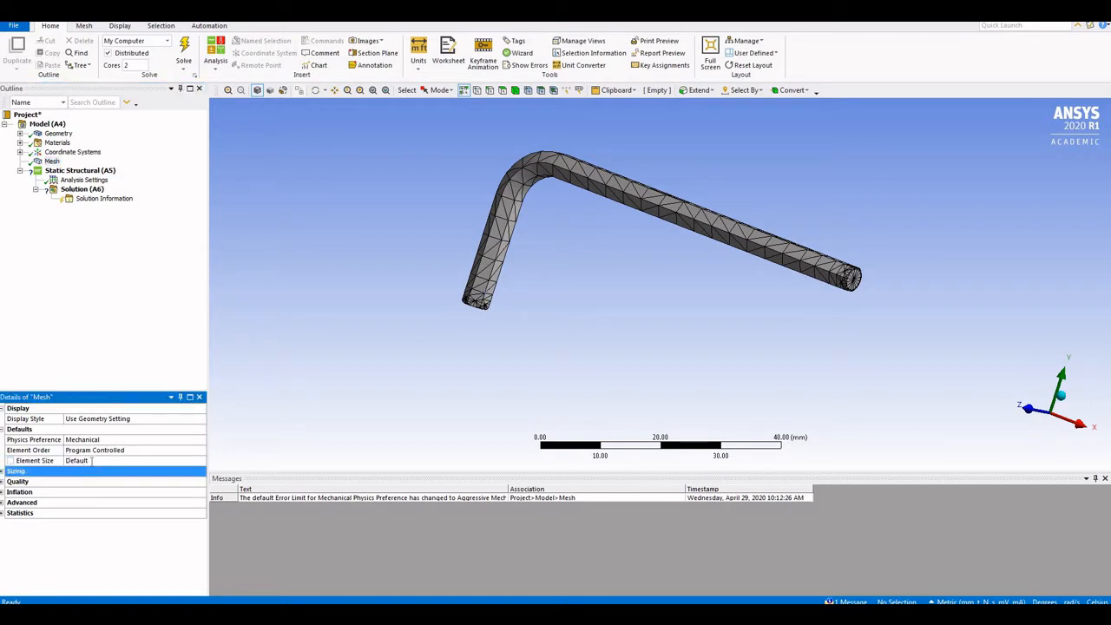
{"action": "left_click", "coordinate": [91, 460]}
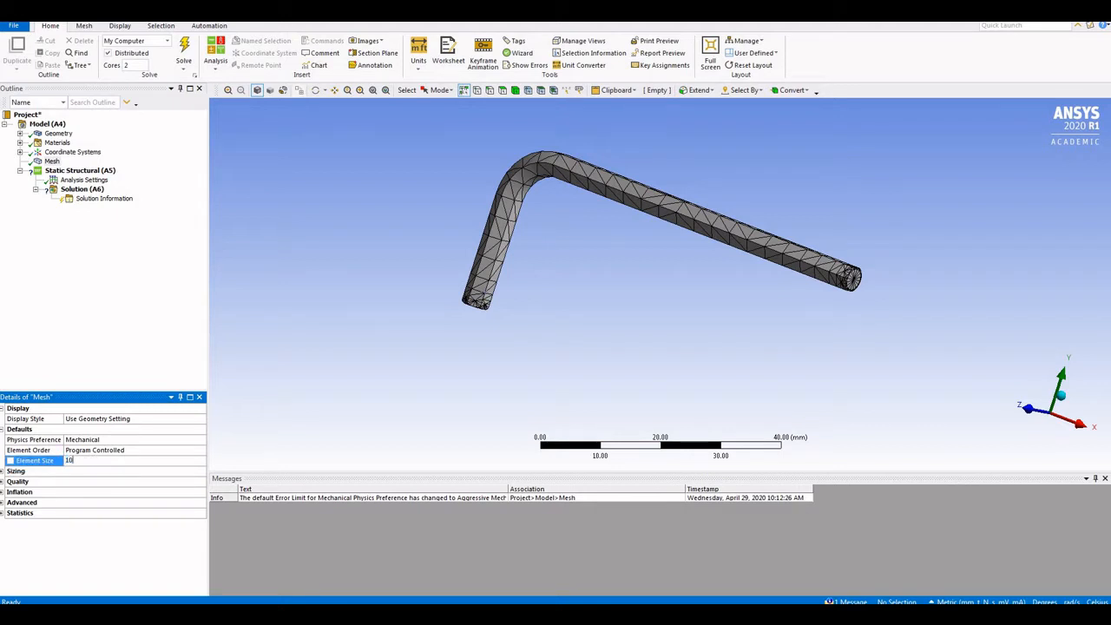
{"action": "key", "text": "Return"}
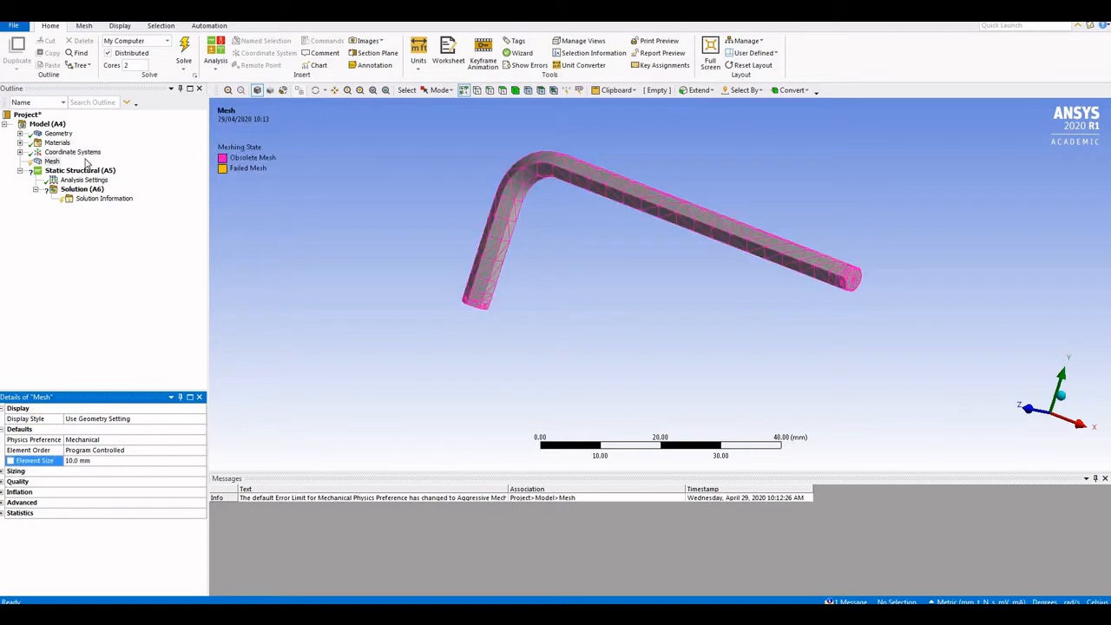
{"action": "left_click", "coordinate": [52, 163]}
{"action": "right_click", "coordinate": [55, 164]}
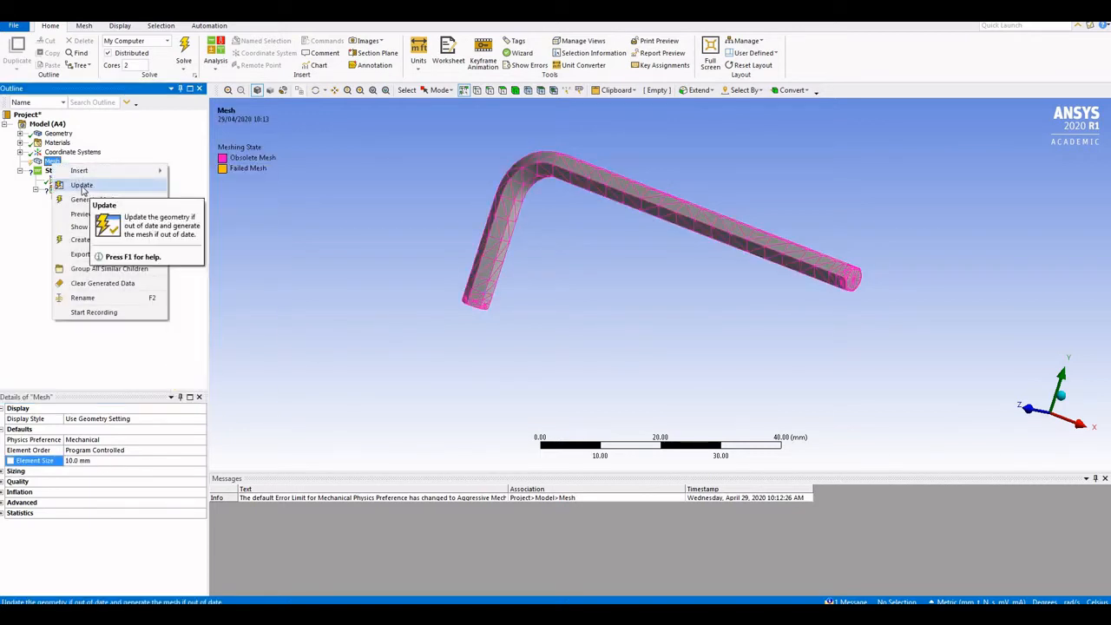
{"action": "left_click", "coordinate": [83, 187]}
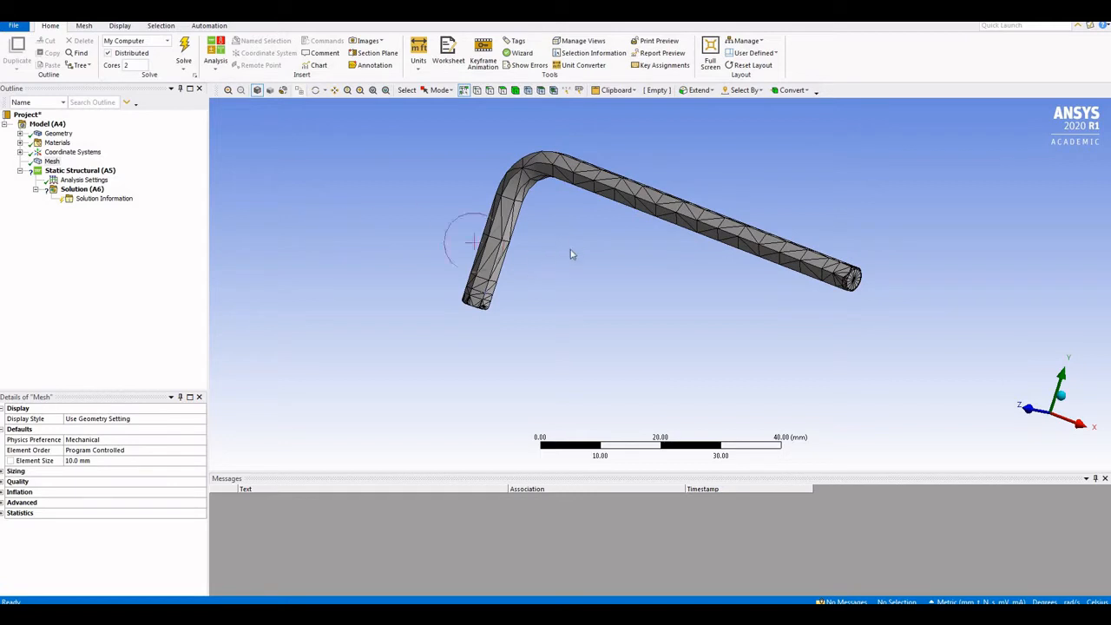
{"action": "mouse_move", "coordinate": [576, 238]}
{"action": "middle_mouse_down"}
{"action": "mouse_move", "coordinate": [550, 238]}
{"action": "mouse_move", "coordinate": [577, 219]}
{"action": "mouse_move", "coordinate": [617, 231]}
{"action": "mouse_move", "coordinate": [578, 241]}
{"action": "mouse_move", "coordinate": [594, 228]}
{"action": "mouse_move", "coordinate": [612, 235]}
{"action": "mouse_move", "coordinate": [549, 265]}
{"action": "mouse_move", "coordinate": [562, 246]}
{"action": "middle_mouse_up"}
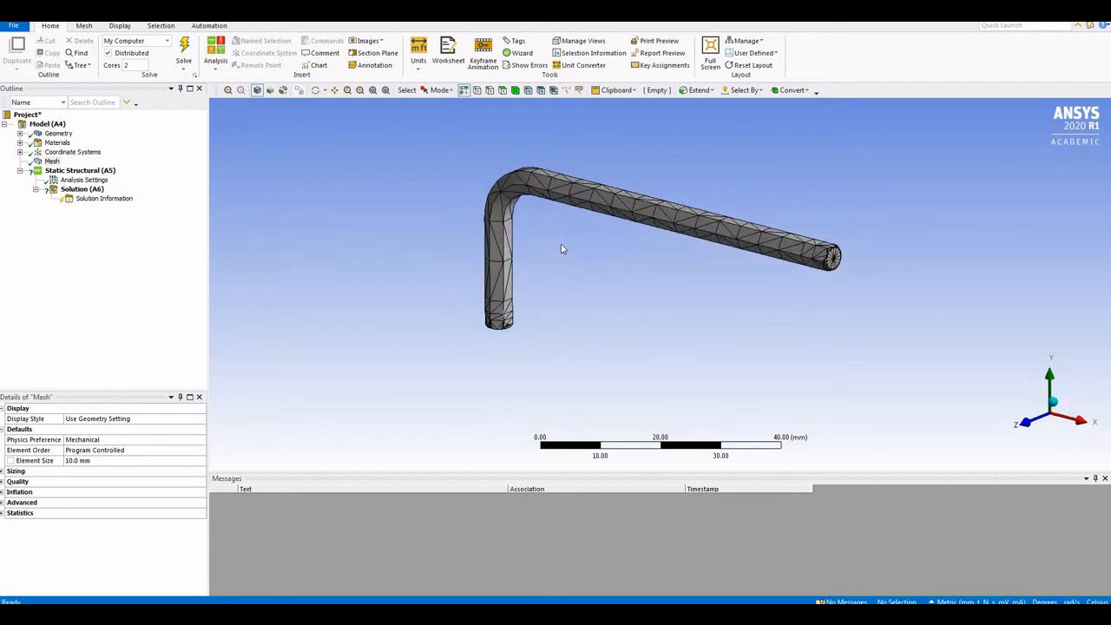
Change the mesh Element Size to 3 mm and update the mesh
{"action": "left_click", "coordinate": [50, 162]}
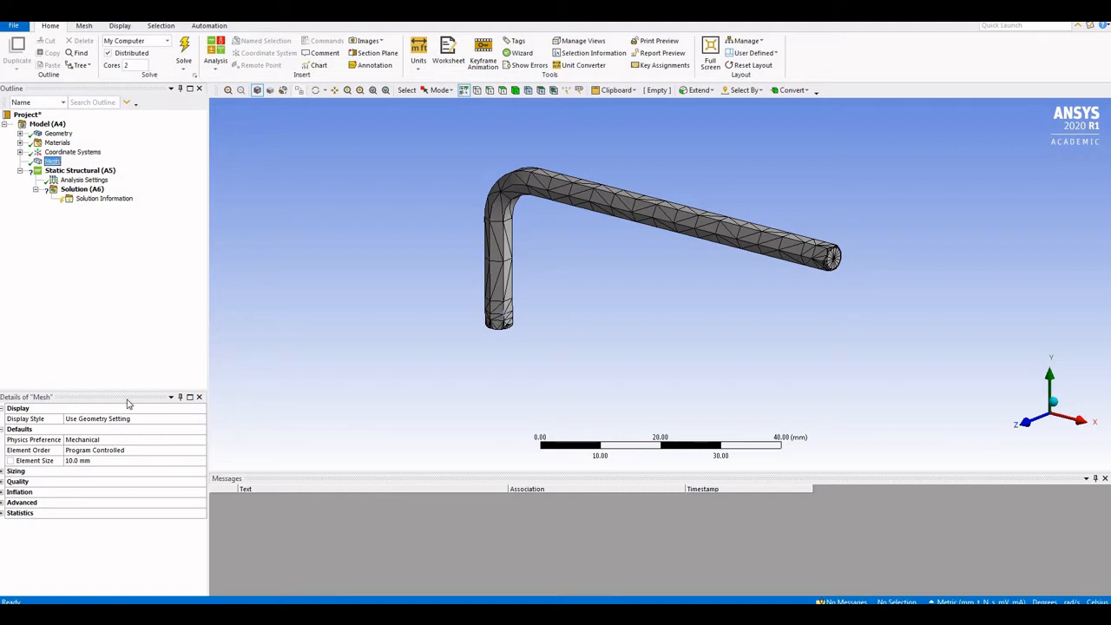
{"action": "left_click", "coordinate": [112, 460]}
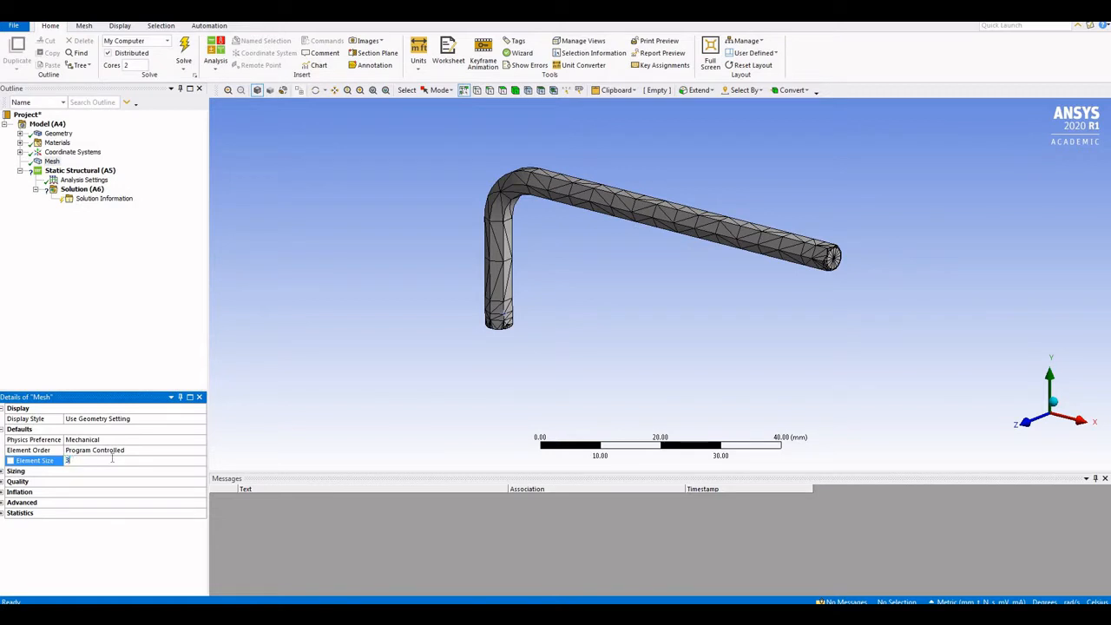
{"action": "key", "text": "Return"}
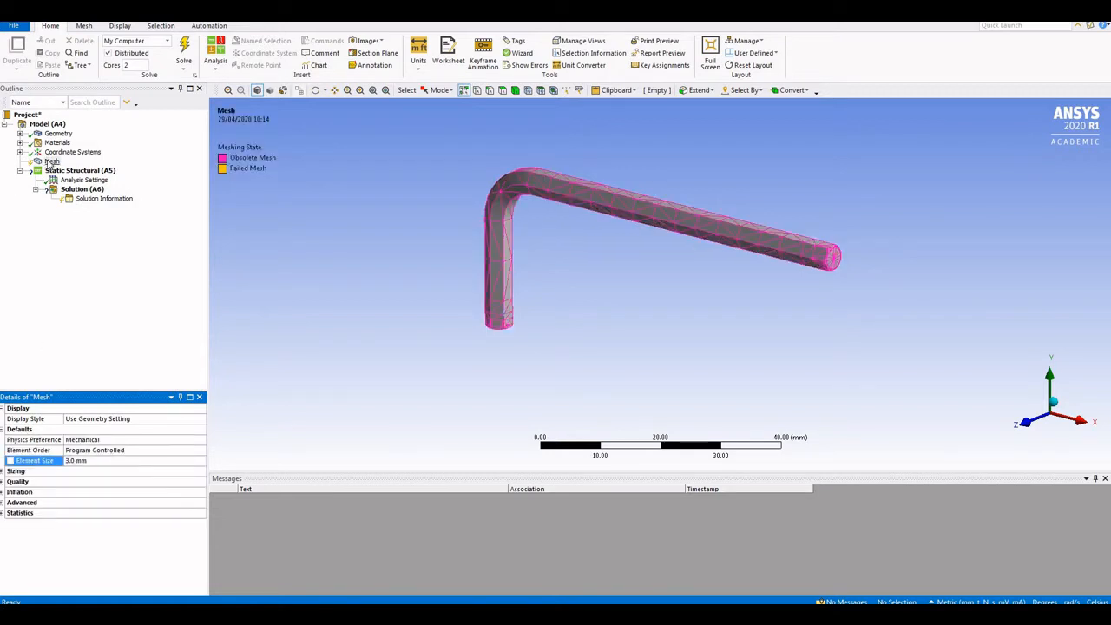
{"action": "right_click", "coordinate": [49, 163]}
{"action": "left_click", "coordinate": [79, 182]}
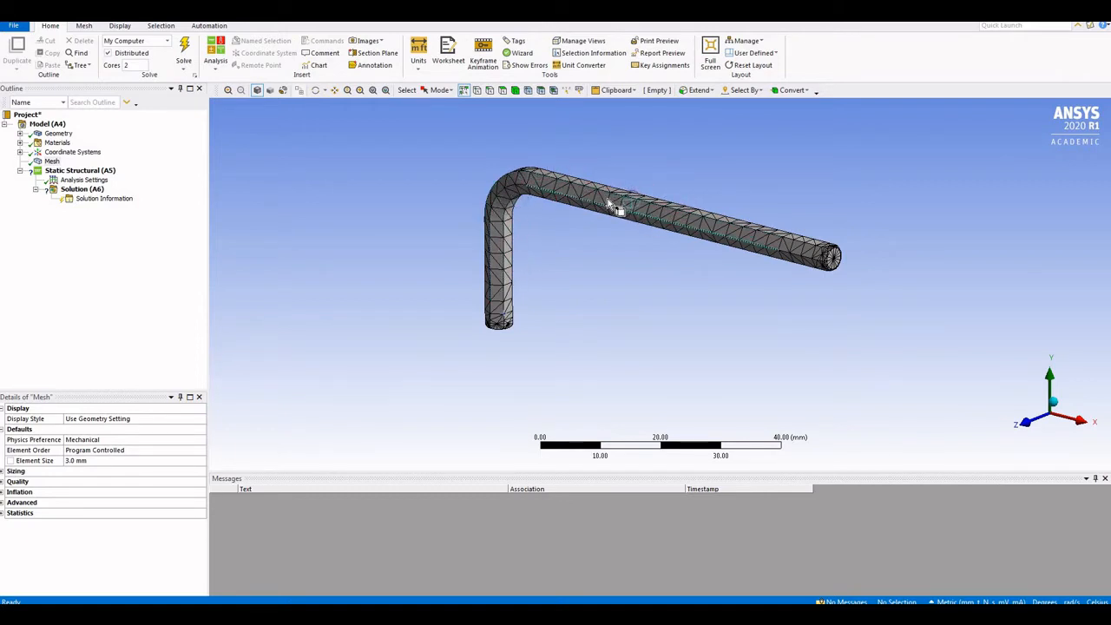
Change the mesh Element Size to 5 mm and update the mesh again
{"action": "left_click", "coordinate": [52, 162]}
{"action": "left_click", "coordinate": [99, 460]}
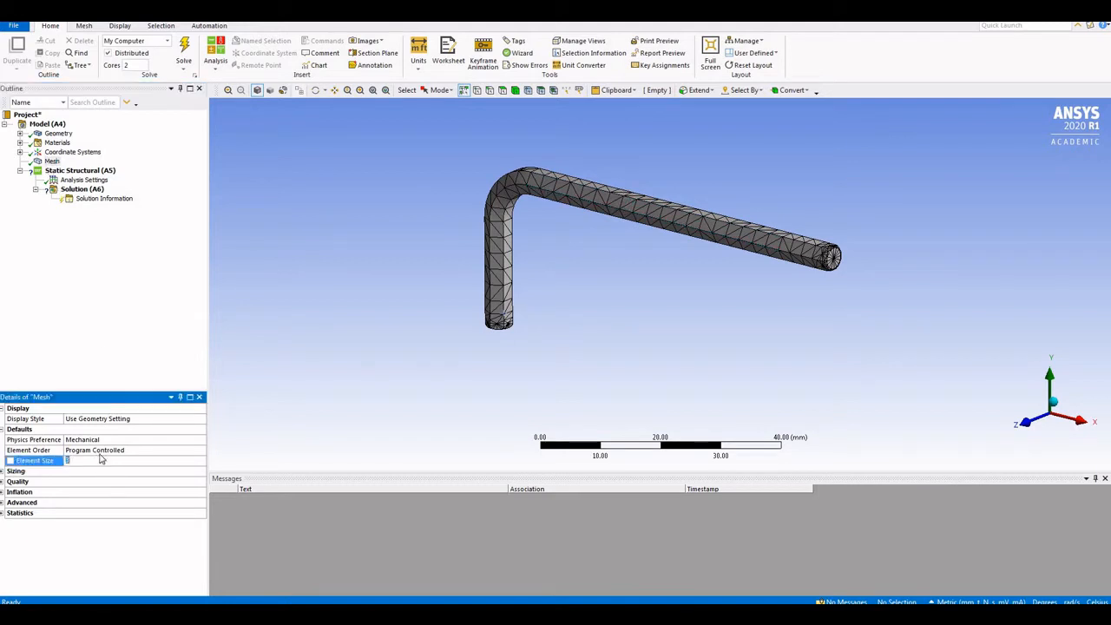
{"action": "key", "text": "Return"}
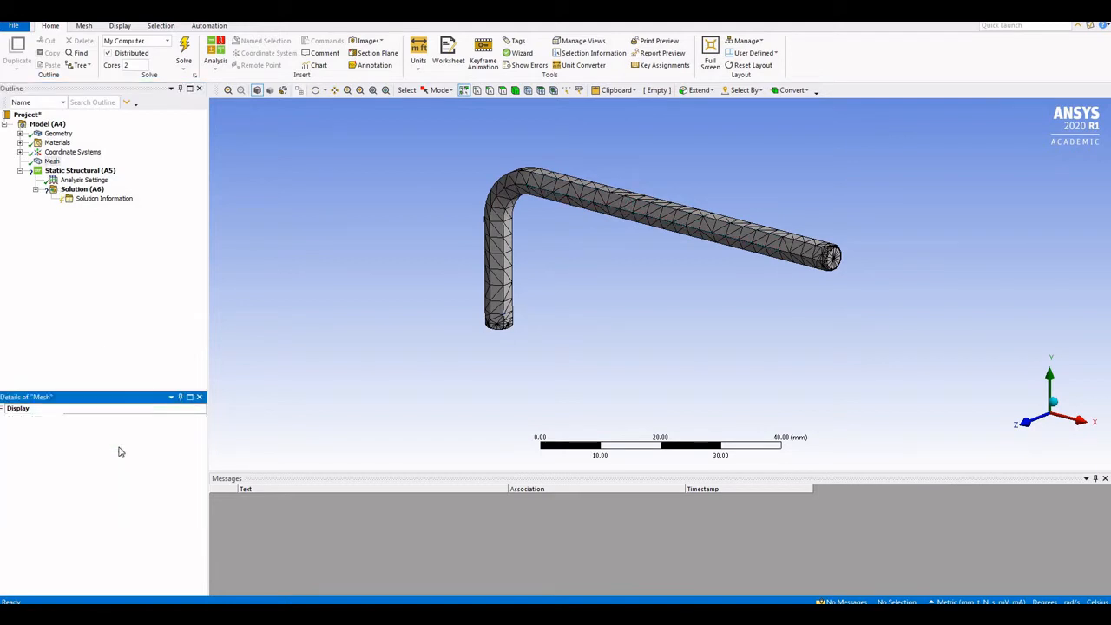
{"action": "right_click", "coordinate": [51, 163]}
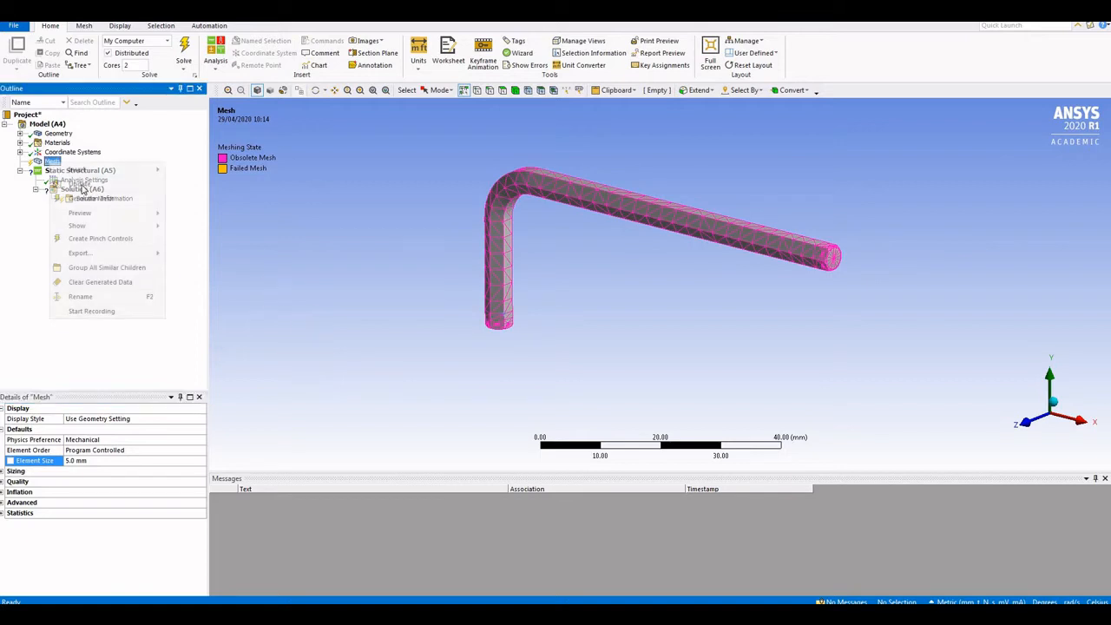
{"action": "left_click", "coordinate": [122, 184]}
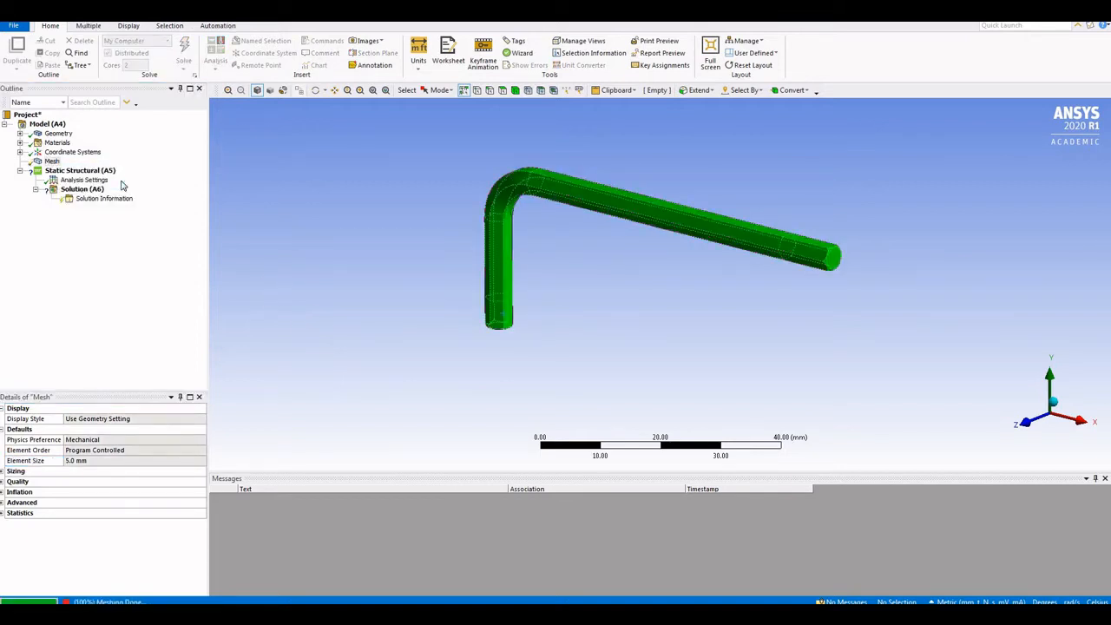
Insert a Sizing control on the mesh and pick the first tip faces on both arms
{"action": "right_click", "coordinate": [50, 163]}
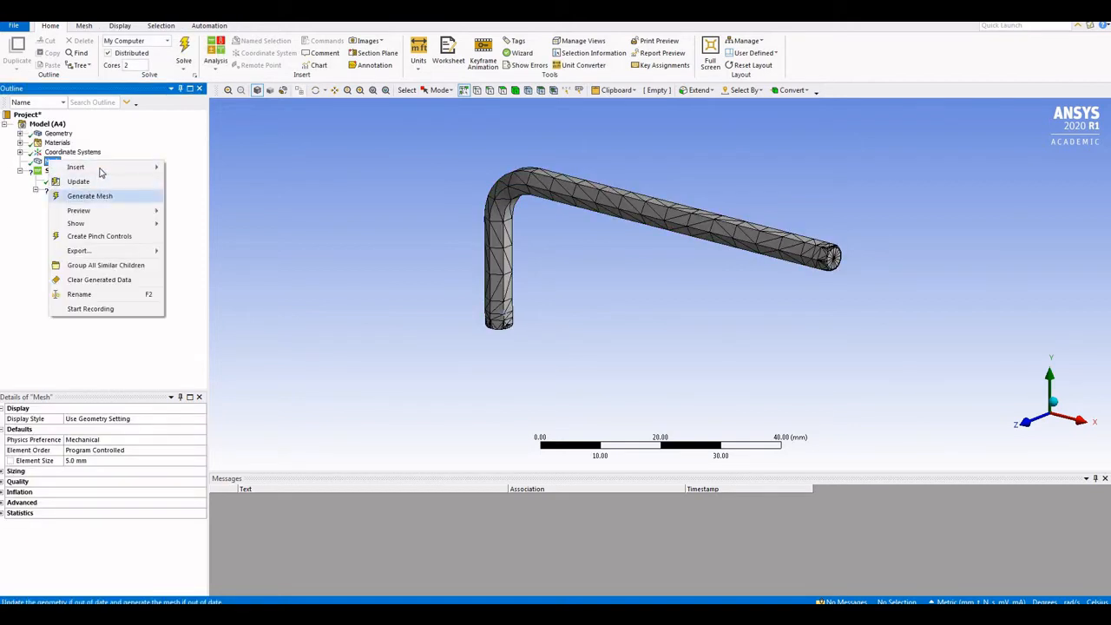
{"action": "mouse_move", "coordinate": [130, 166]}
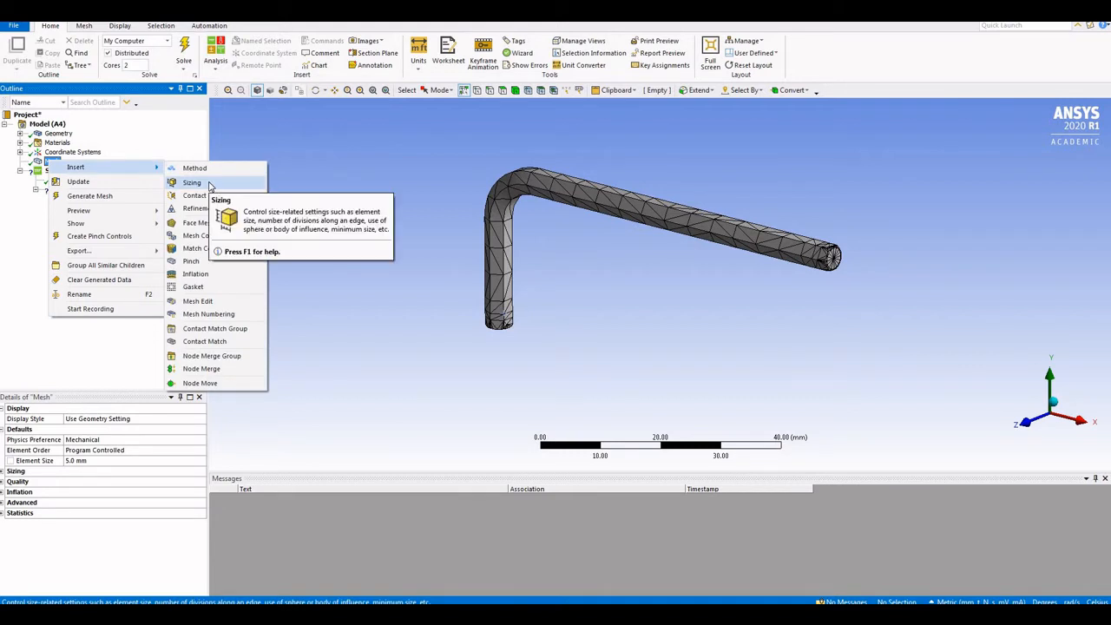
{"action": "left_click", "coordinate": [209, 185]}
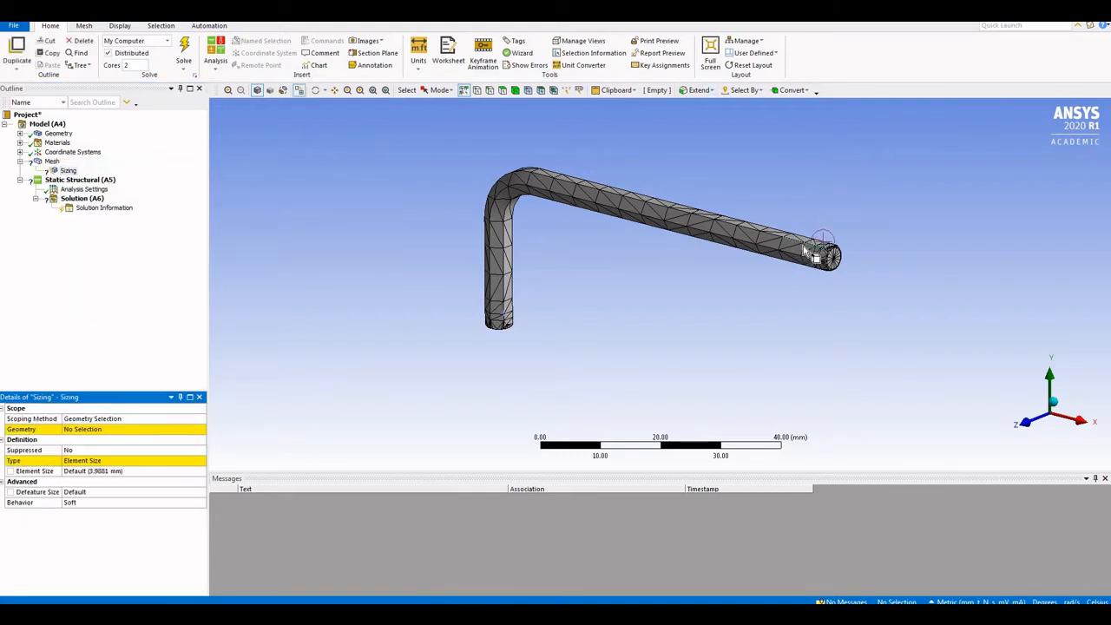
{"action": "left_click", "coordinate": [502, 91]}
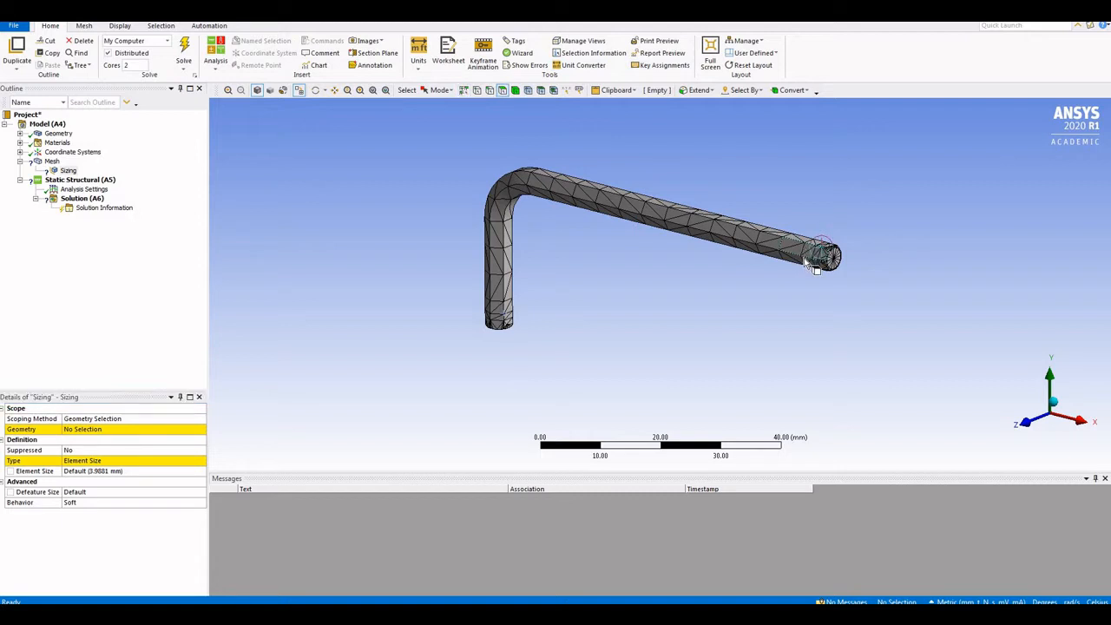
{"action": "left_click", "coordinate": [807, 265]}
{"action": "left_click", "coordinate": [807, 264], "text": "ctrl"}
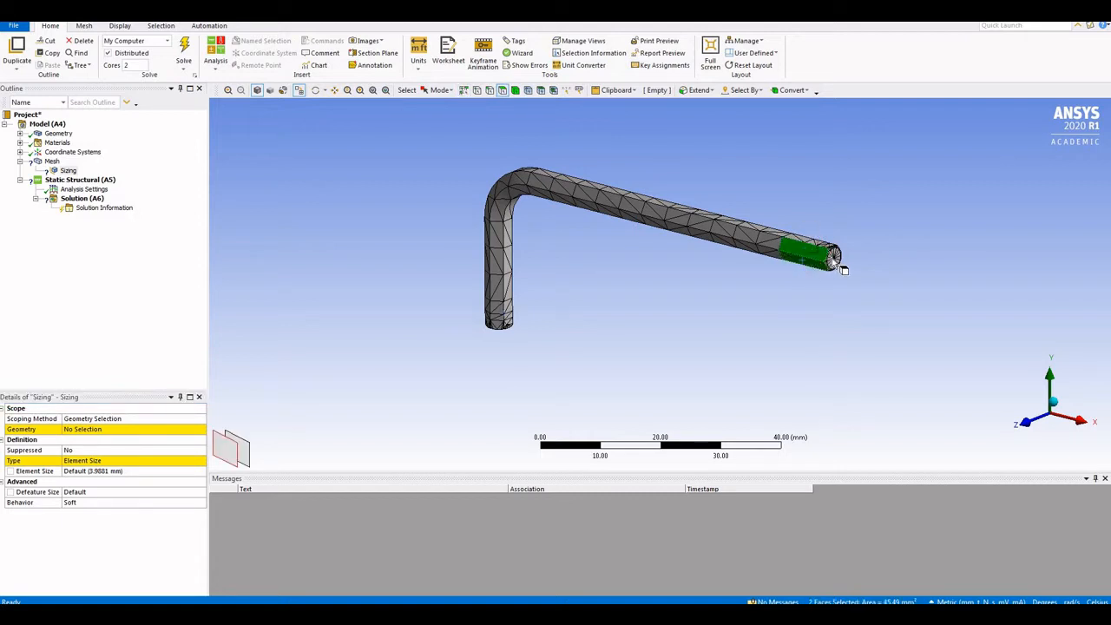
{"action": "left_click", "coordinate": [833, 258], "text": "ctrl"}
{"action": "left_click", "coordinate": [816, 252], "text": "ctrl"}
{"action": "left_click", "coordinate": [504, 314], "text": "ctrl"}
{"action": "left_click", "coordinate": [507, 312], "text": "ctrl"}
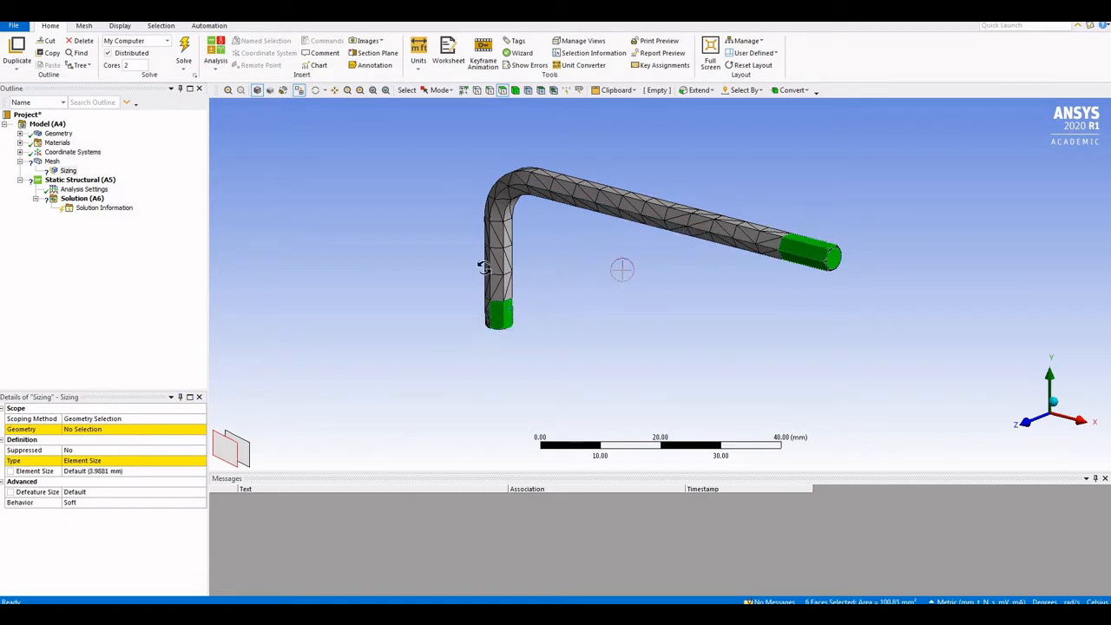
Add more tip faces to the selection, rotating to reach hidden ones
{"action": "mouse_move", "coordinate": [483, 265]}
{"action": "middle_mouse_down"}
{"action": "mouse_move", "coordinate": [373, 273]}
{"action": "mouse_move", "coordinate": [391, 208]}
{"action": "mouse_move", "coordinate": [526, 249]}
{"action": "mouse_move", "coordinate": [574, 227]}
{"action": "middle_mouse_up"}
{"action": "left_click", "coordinate": [534, 261], "text": "ctrl"}
{"action": "left_click", "coordinate": [555, 261], "text": "ctrl"}
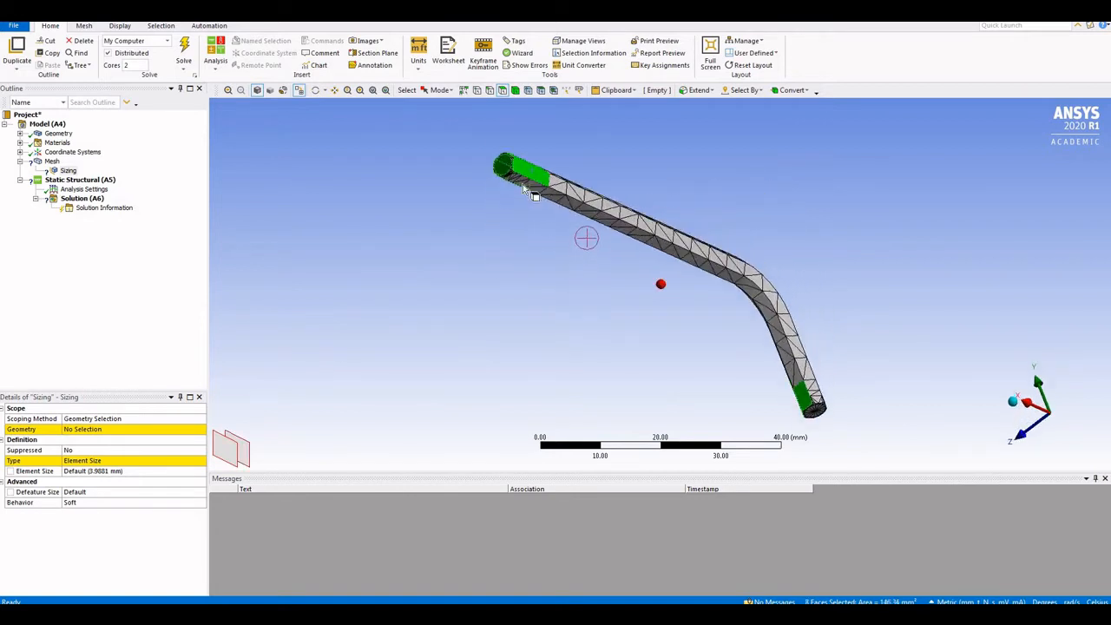
{"action": "left_click", "coordinate": [523, 182], "text": "ctrl"}
{"action": "middle_click_drag", "start_coordinate": [909, 403], "coordinate": [822, 399]}
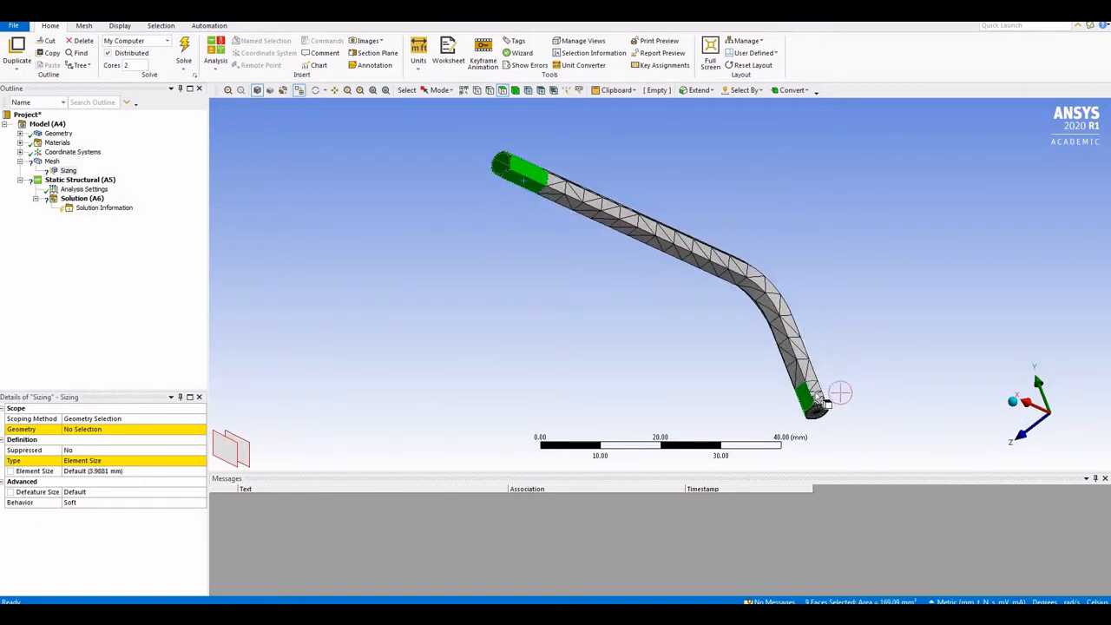
{"action": "left_click", "coordinate": [831, 388], "text": "ctrl"}
{"action": "middle_click_drag", "start_coordinate": [649, 318], "coordinate": [709, 392]}
{"action": "left_click", "coordinate": [699, 397], "text": "ctrl"}
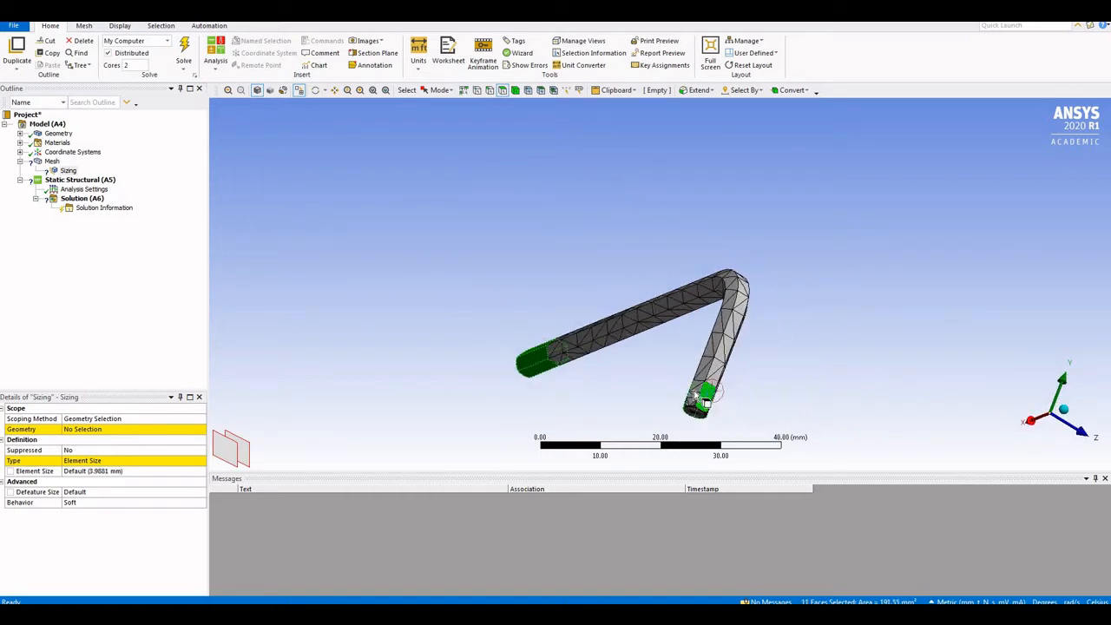
{"action": "left_click", "coordinate": [694, 395], "text": "ctrl"}
Pick the last tip faces and apply all 14 faces as the sizing's geometry
{"action": "middle_click_drag", "start_coordinate": [641, 272], "coordinate": [753, 280]}
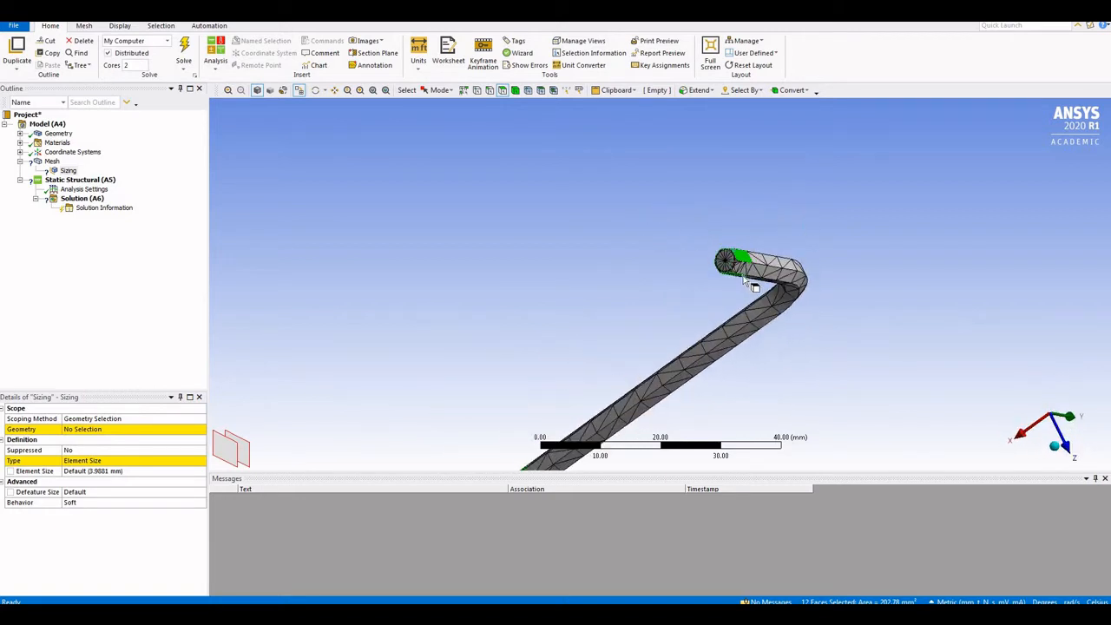
{"action": "left_click", "coordinate": [745, 275], "text": "ctrl"}
{"action": "left_click", "coordinate": [726, 263], "text": "ctrl"}
{"action": "middle_click_drag", "start_coordinate": [627, 235], "coordinate": [339, 194]}
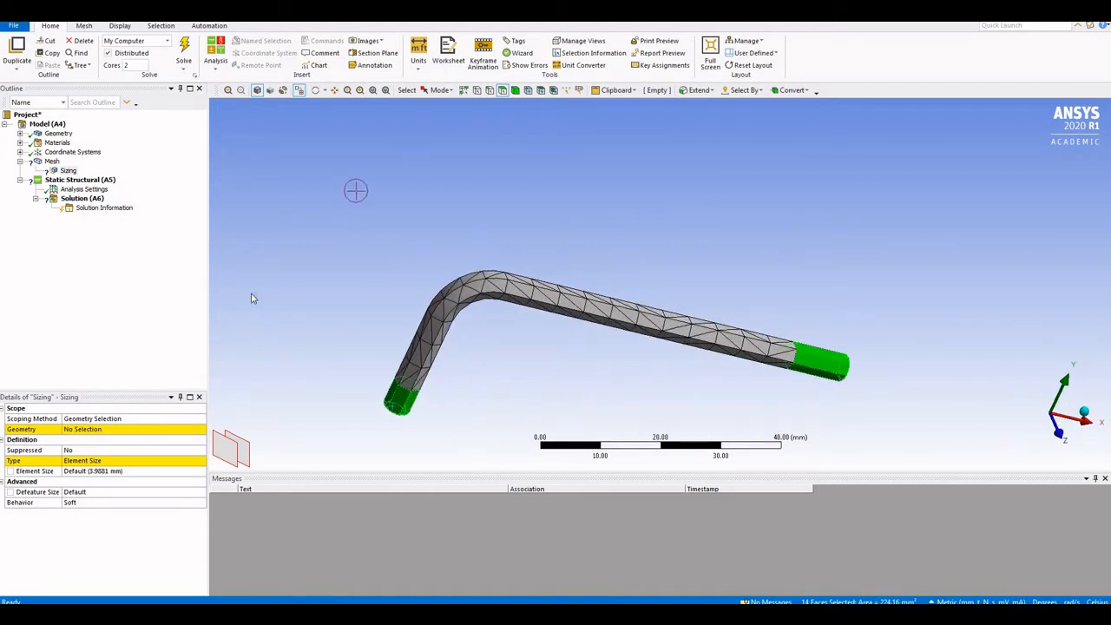
{"action": "left_click", "coordinate": [97, 431]}
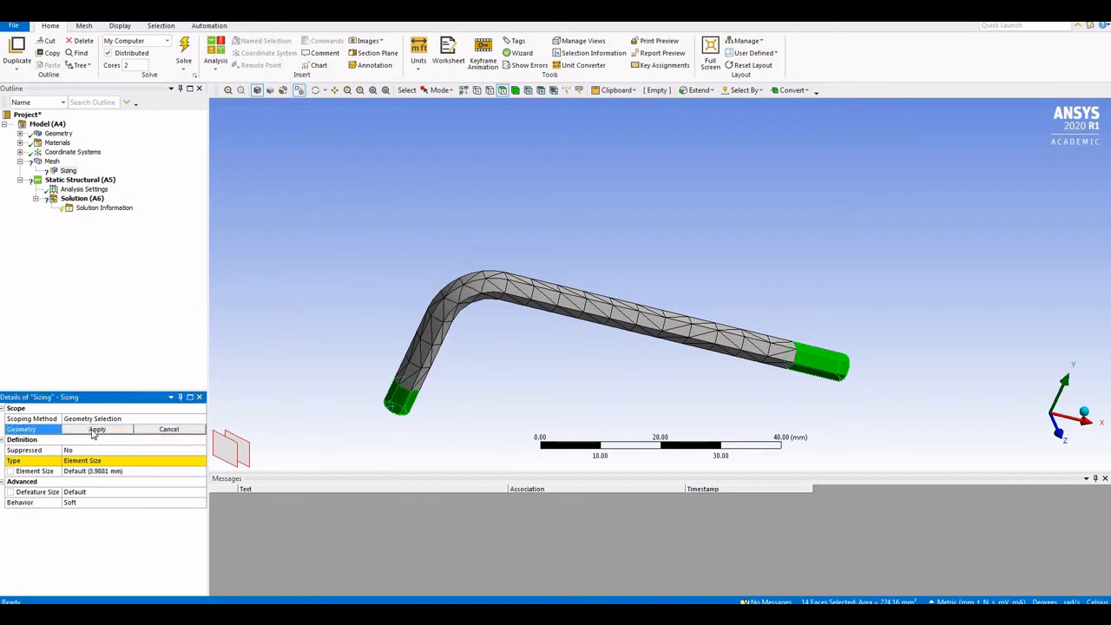
{"action": "left_click", "coordinate": [94, 431]}
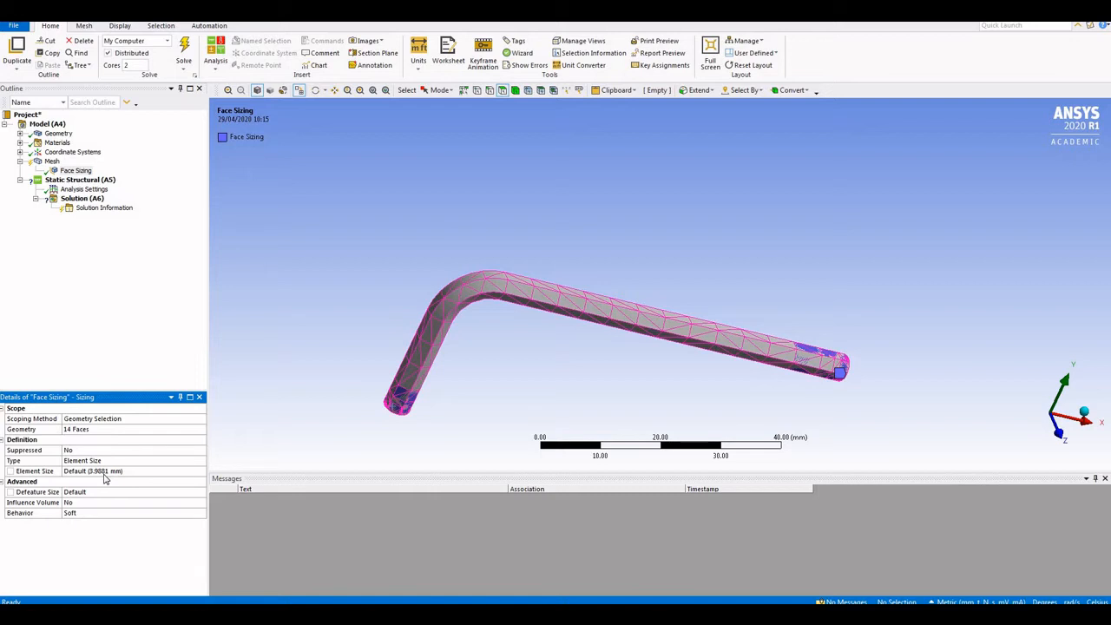
Set the Face Sizing element size to 2 mm and regenerate the mesh
{"action": "left_click", "coordinate": [102, 471]}
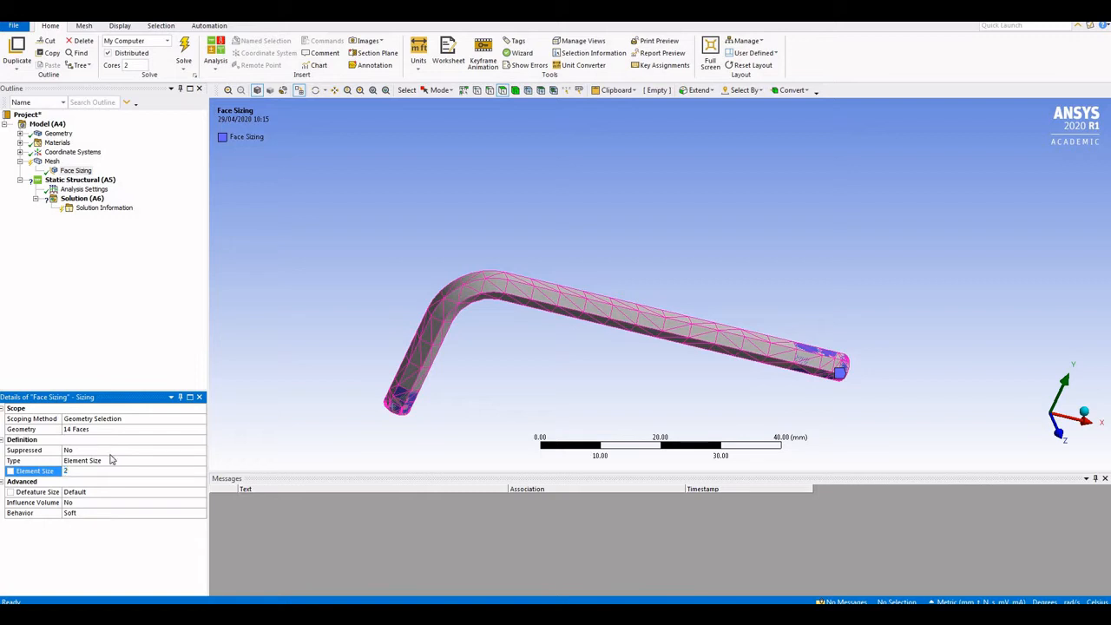
{"action": "key", "text": "Return"}
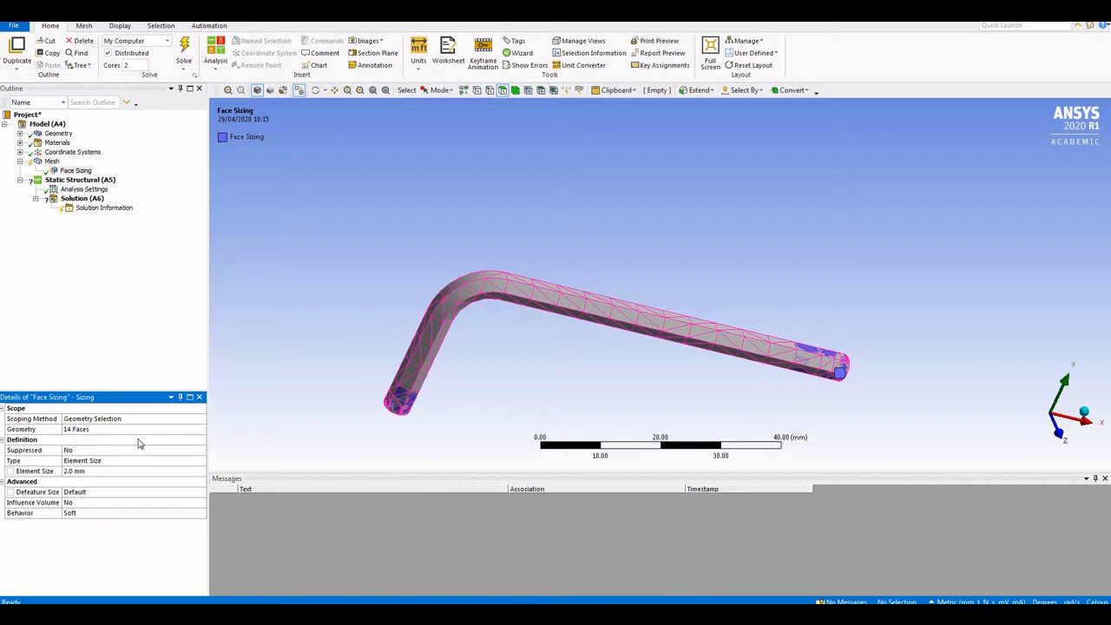
{"action": "right_click", "coordinate": [51, 160]}
{"action": "left_click", "coordinate": [85, 182]}
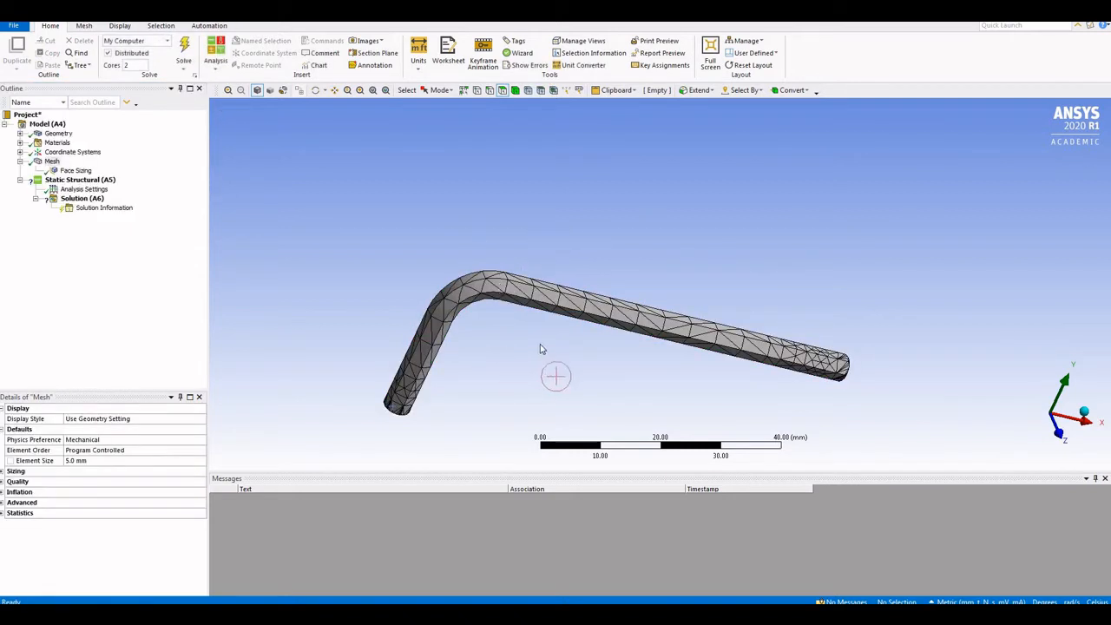
{"action": "left_click_drag", "start_coordinate": [498, 339], "coordinate": [478, 312]}
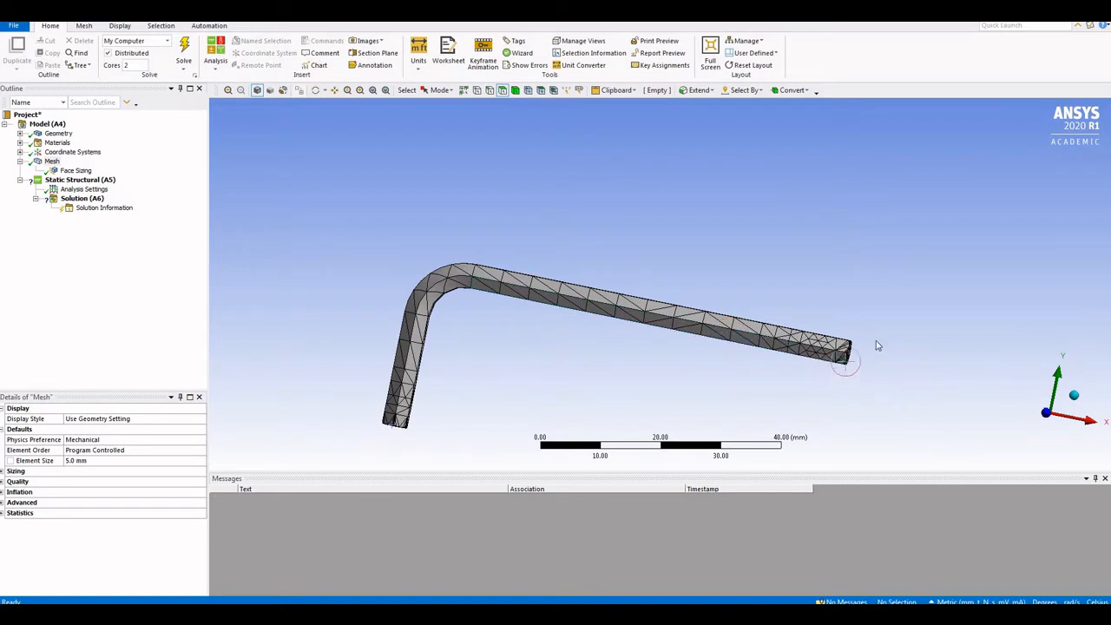
{"action": "scroll", "coordinate": [835, 343], "scroll_direction": "down", "scroll_amount": 1}
{"action": "scroll", "coordinate": [835, 343], "scroll_direction": "up", "scroll_amount": 4}
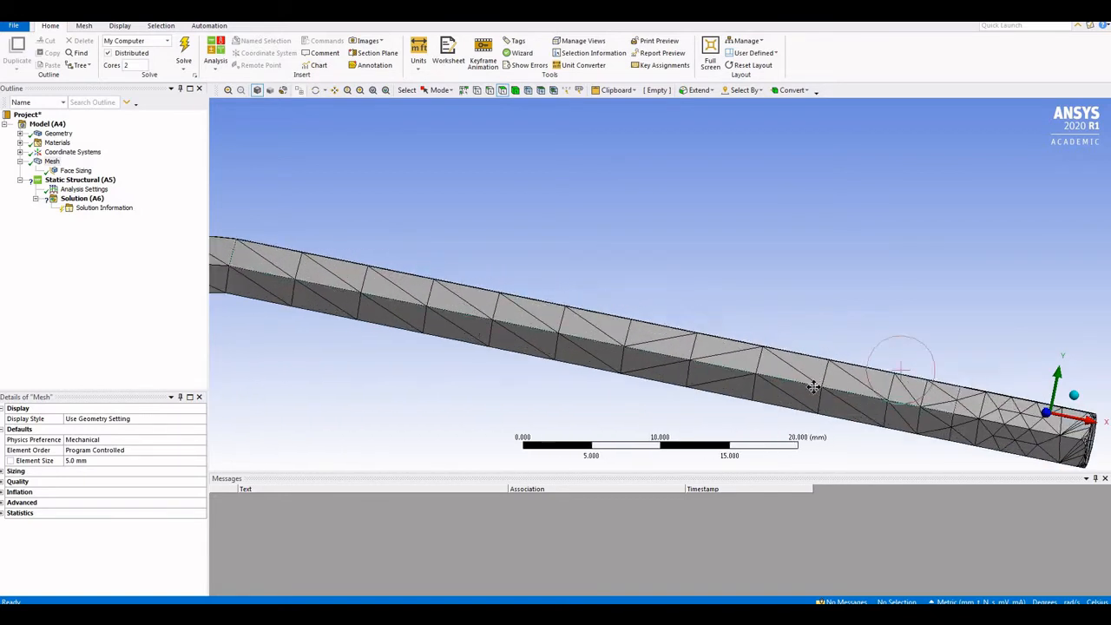
{"action": "middle_click_drag", "start_coordinate": [819, 382], "coordinate": [640, 269], "text": "ctrl"}
{"action": "scroll", "coordinate": [925, 320], "scroll_direction": "up", "scroll_amount": 3}
{"action": "middle_click_drag", "start_coordinate": [880, 325], "coordinate": [527, 285], "text": "ctrl"}
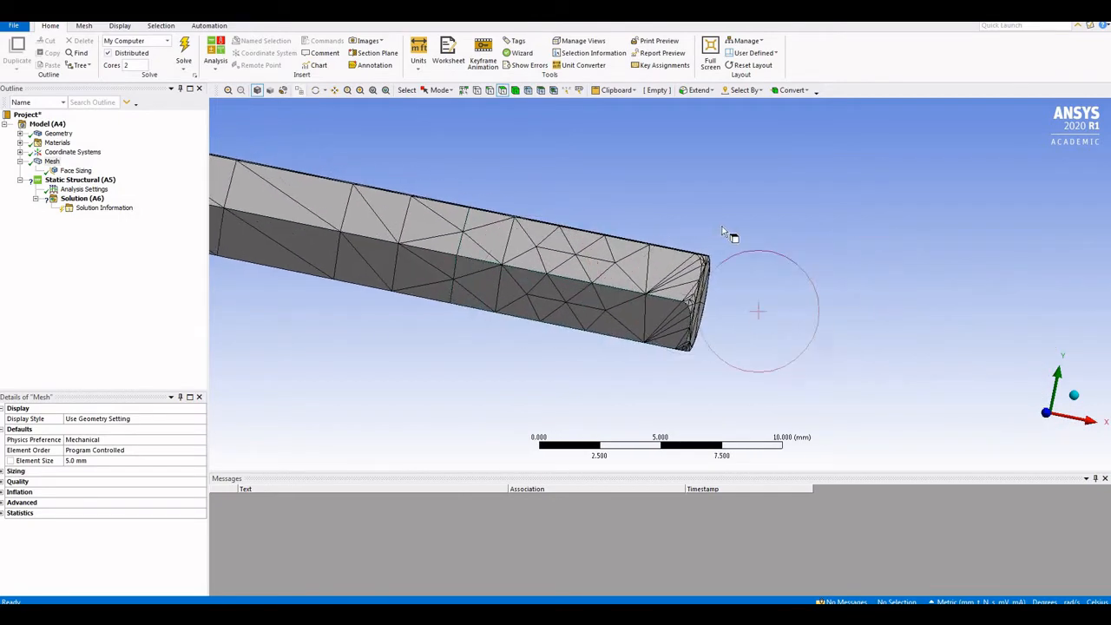
{"action": "scroll", "coordinate": [745, 240], "scroll_direction": "up", "scroll_amount": 3}
{"action": "scroll", "coordinate": [752, 243], "scroll_direction": "up", "scroll_amount": 3}
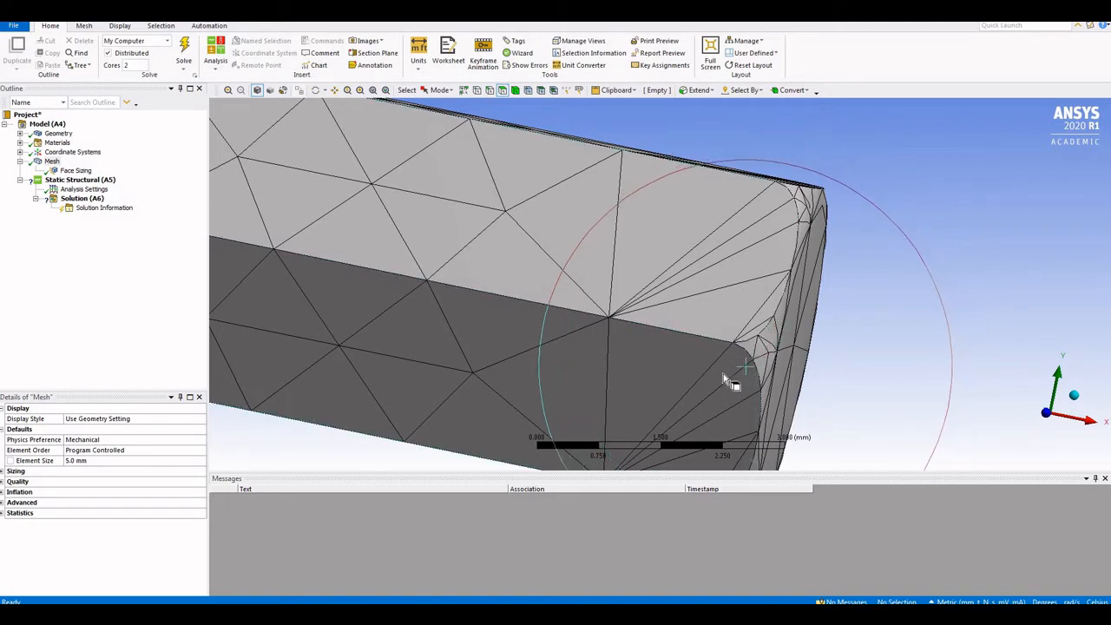
{"action": "scroll", "coordinate": [744, 355], "scroll_direction": "down", "scroll_amount": 3}
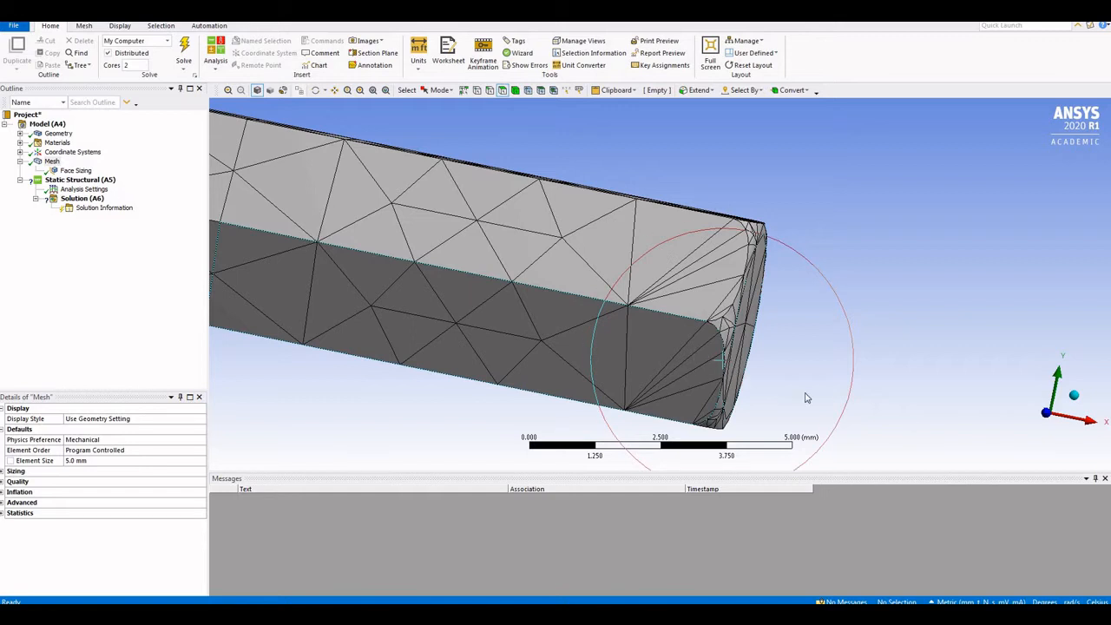
{"action": "scroll", "coordinate": [747, 330], "scroll_direction": "down", "scroll_amount": 2}
{"action": "scroll", "coordinate": [747, 333], "scroll_direction": "down", "scroll_amount": 8}
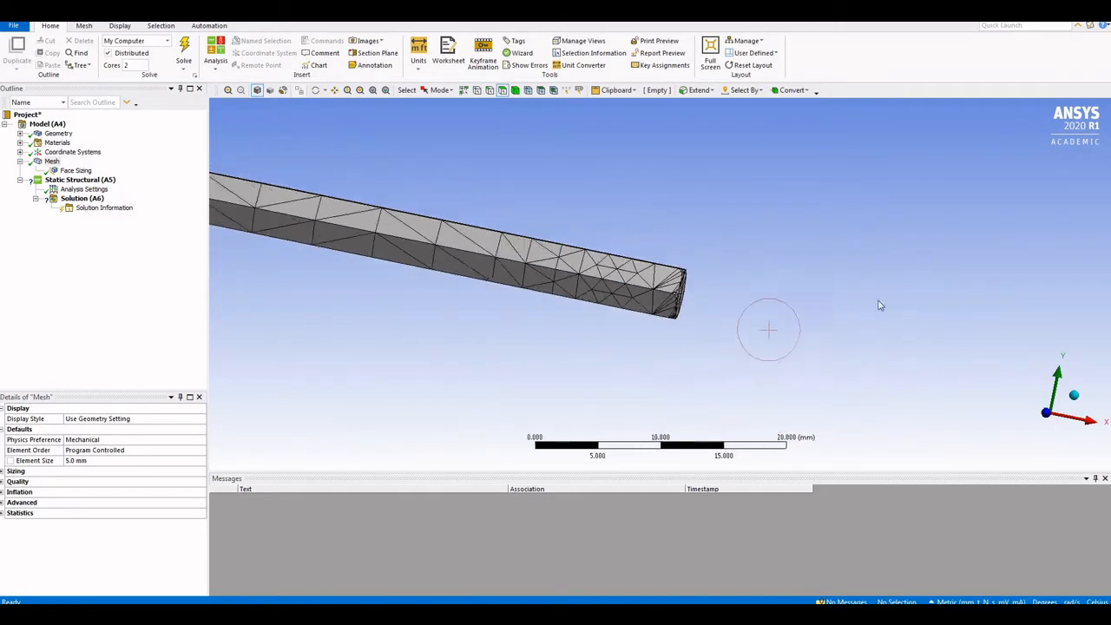
{"action": "scroll", "coordinate": [432, 265], "scroll_direction": "down", "scroll_amount": 3}
{"action": "middle_click_drag", "start_coordinate": [431, 264], "coordinate": [615, 276], "text": "ctrl"}
{"action": "scroll", "coordinate": [596, 274], "scroll_direction": "up", "scroll_amount": 1}
{"action": "scroll", "coordinate": [596, 275], "scroll_direction": "up", "scroll_amount": 3}
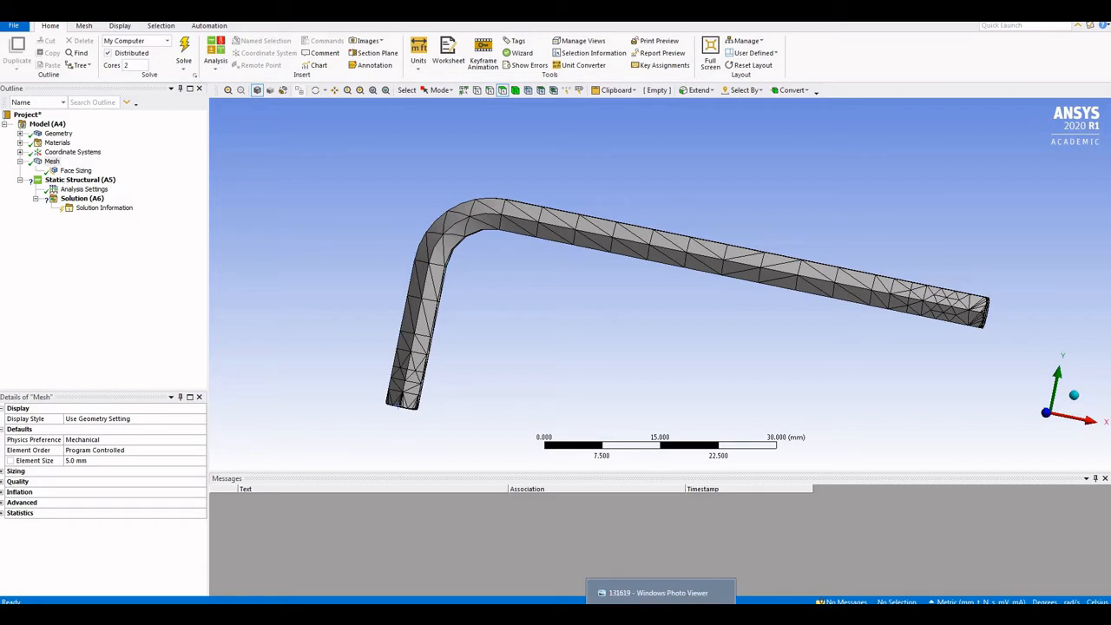
{"action": "left_click", "coordinate": [655, 590]}
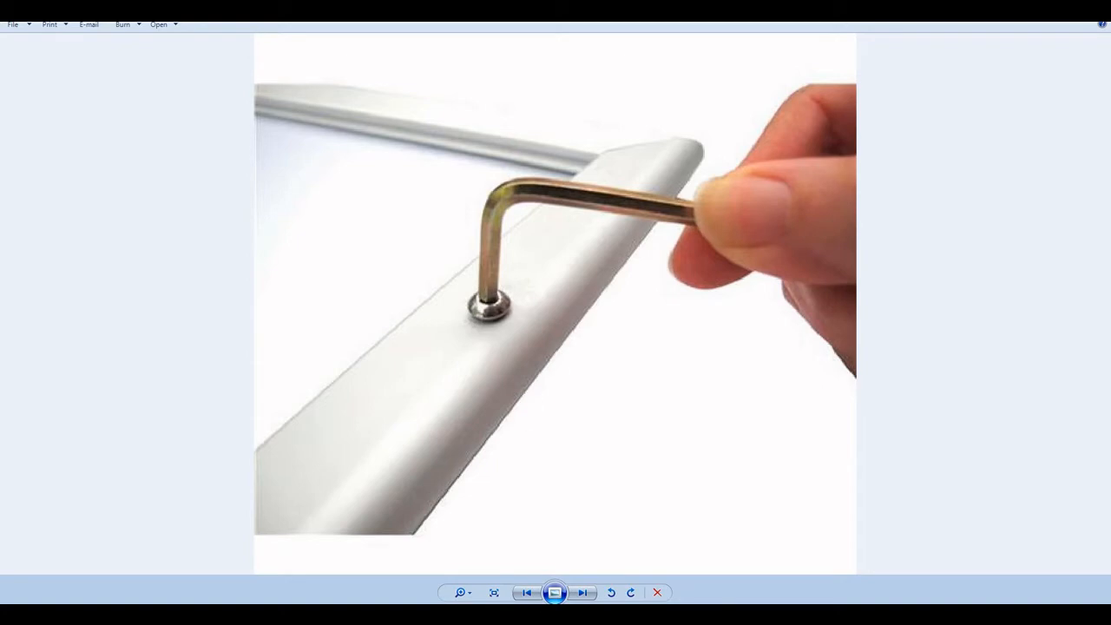
{"action": "left_click", "coordinate": [615, 613]}
{"action": "left_click", "coordinate": [610, 573]}
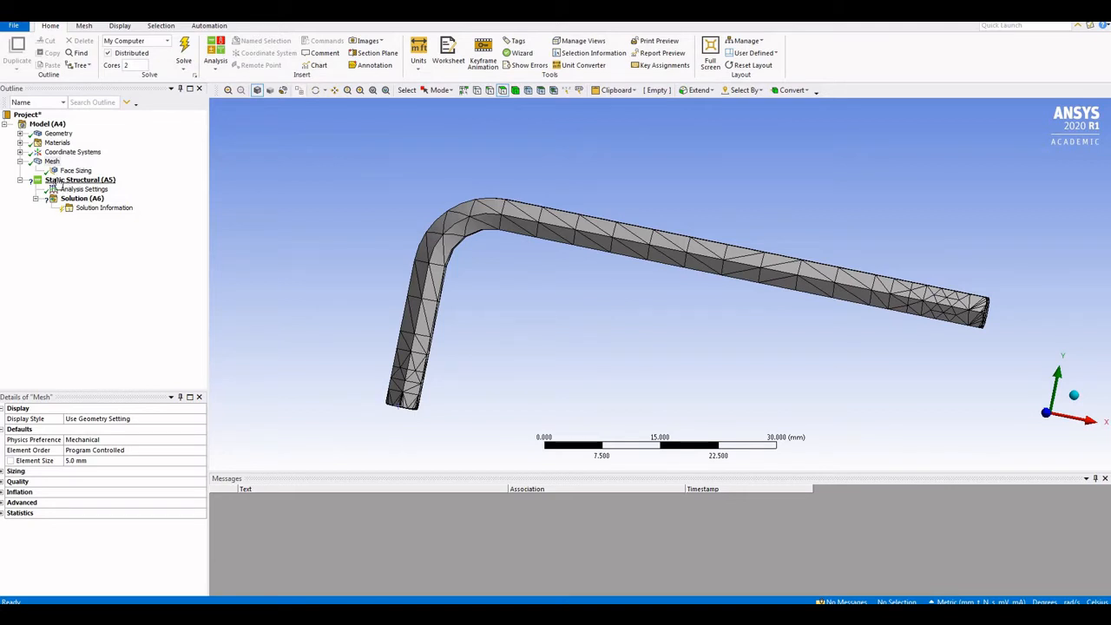
Insert a Force load under the Static Structural analysis
{"action": "left_click", "coordinate": [80, 181]}
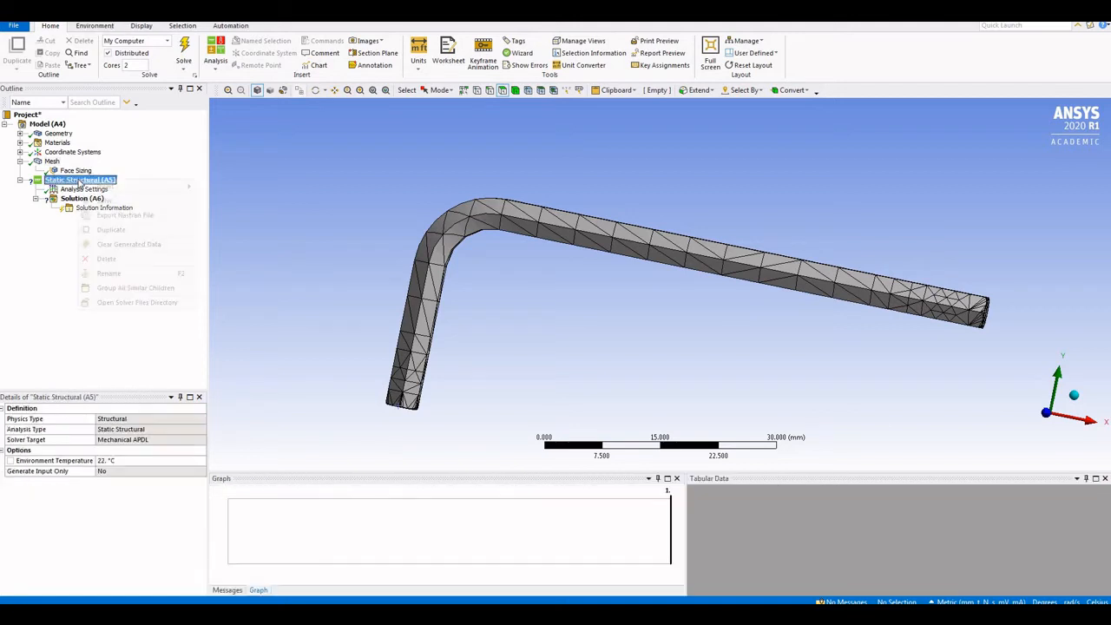
{"action": "right_click", "coordinate": [80, 180]}
{"action": "mouse_move", "coordinate": [135, 193]}
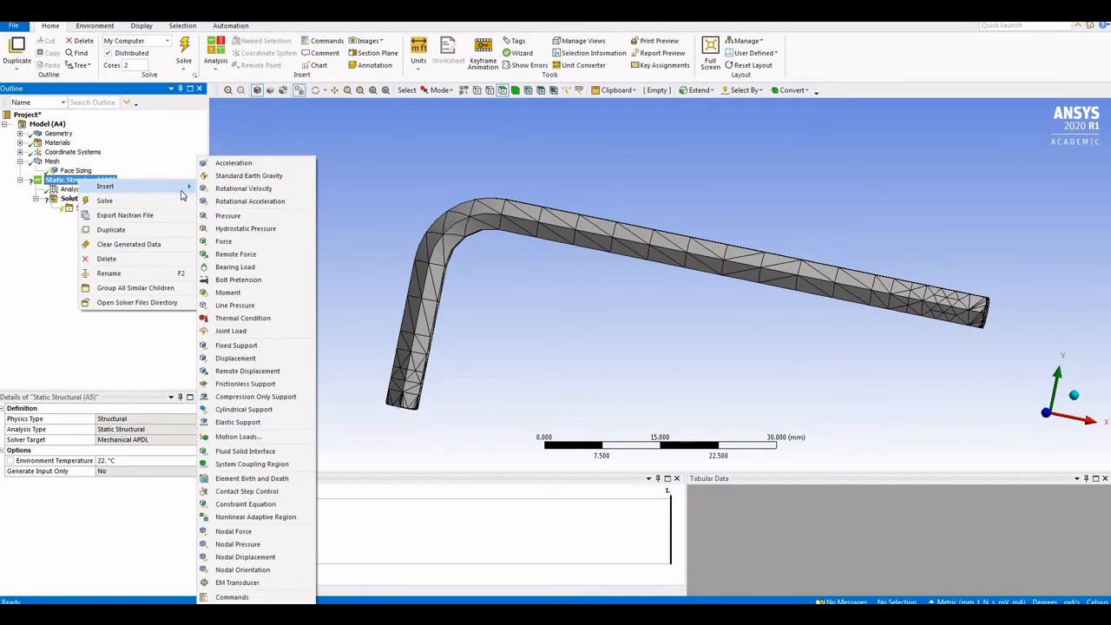
{"action": "left_click", "coordinate": [224, 242]}
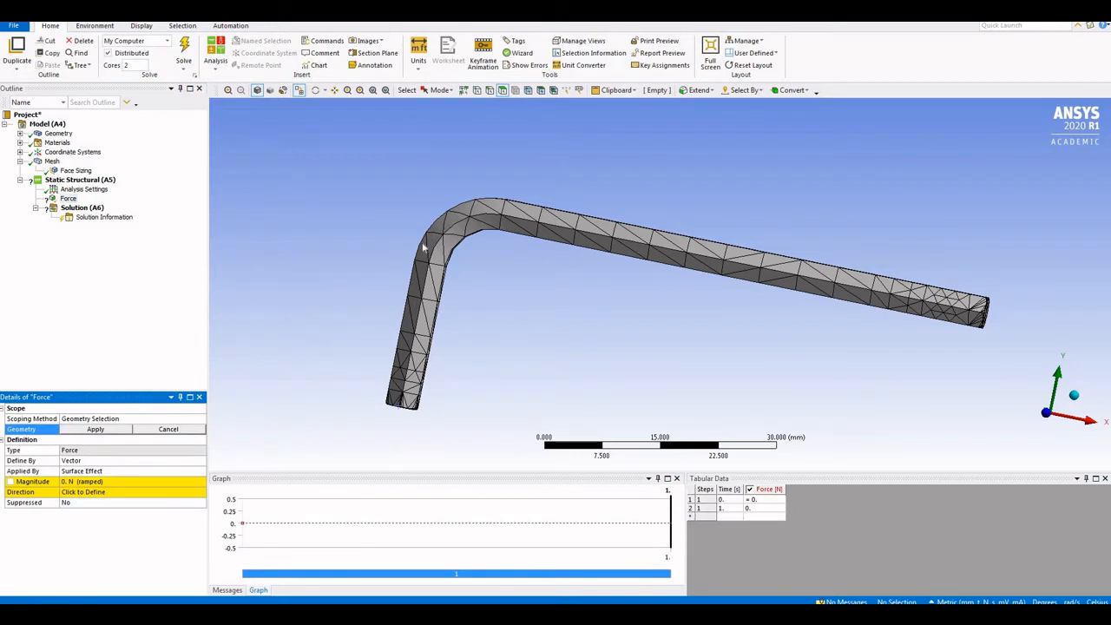
{"action": "middle_click_drag", "start_coordinate": [495, 266], "coordinate": [441, 258]}
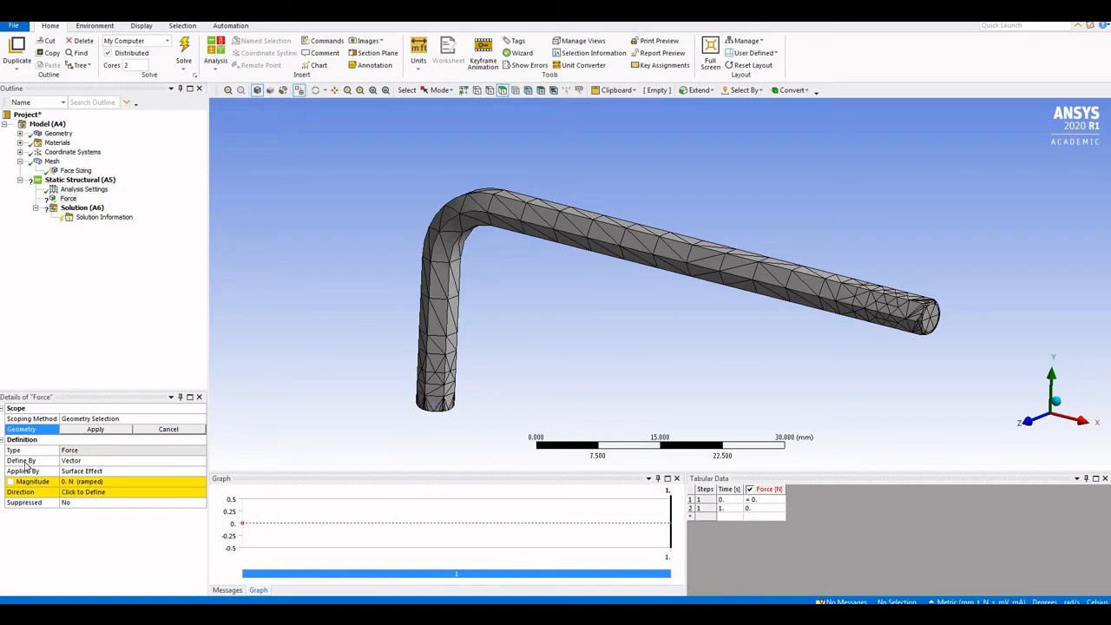
Scope the Force to the two split faces at the long arm's tip
{"action": "left_click", "coordinate": [68, 198]}
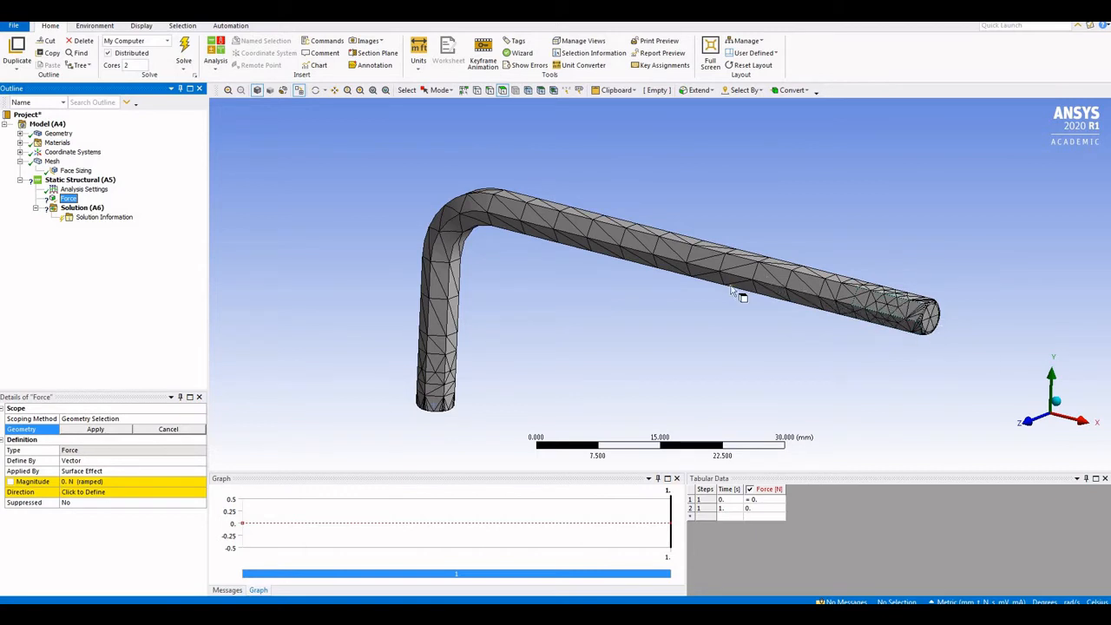
{"action": "left_click", "coordinate": [680, 305]}
{"action": "middle_click_drag", "start_coordinate": [681, 305], "coordinate": [512, 343]}
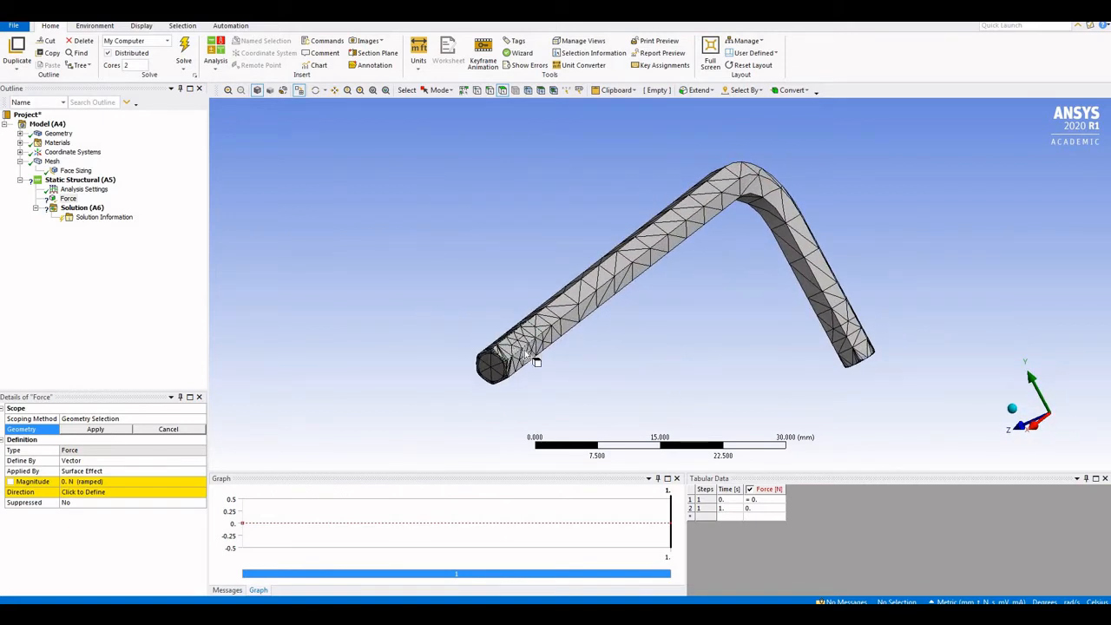
{"action": "left_click", "coordinate": [519, 349]}
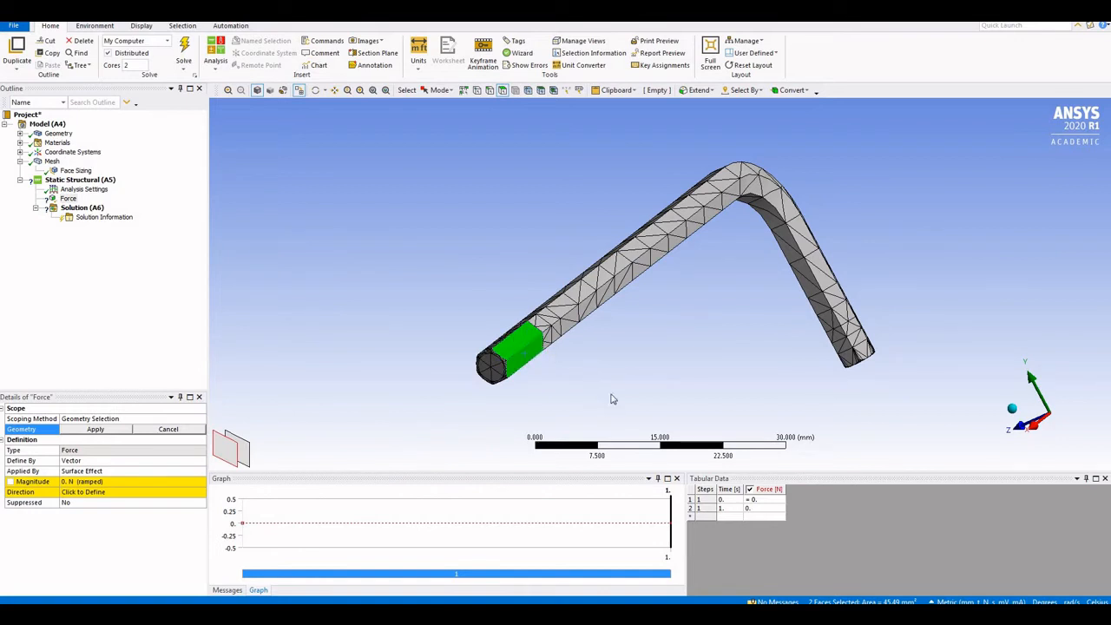
{"action": "middle_click_drag", "start_coordinate": [704, 332], "coordinate": [538, 365]}
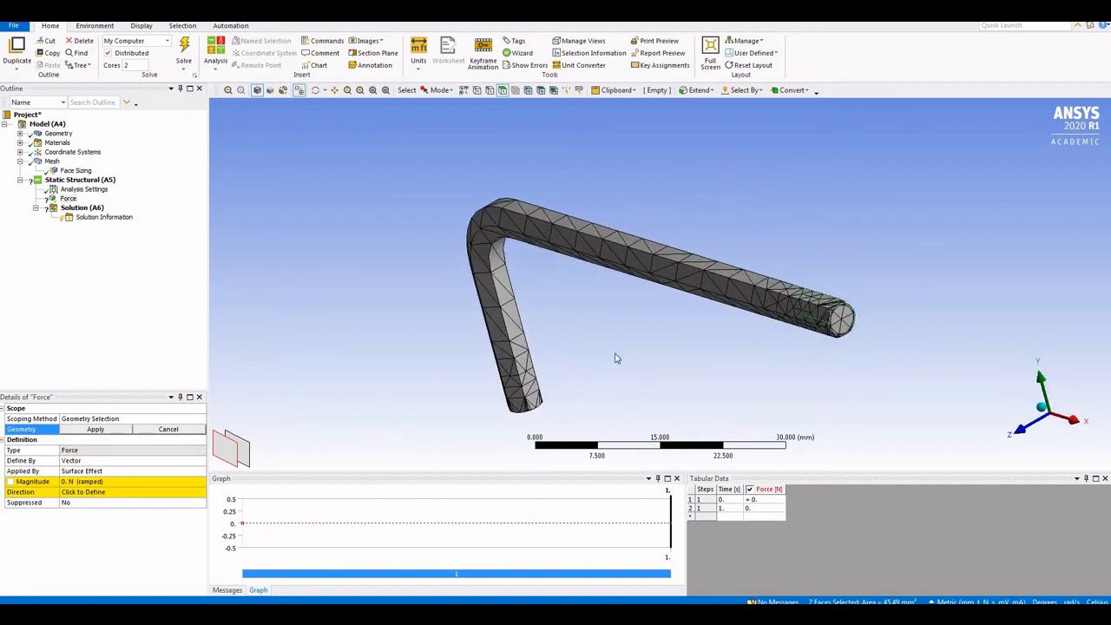
{"action": "middle_click_drag", "start_coordinate": [613, 358], "coordinate": [304, 368]}
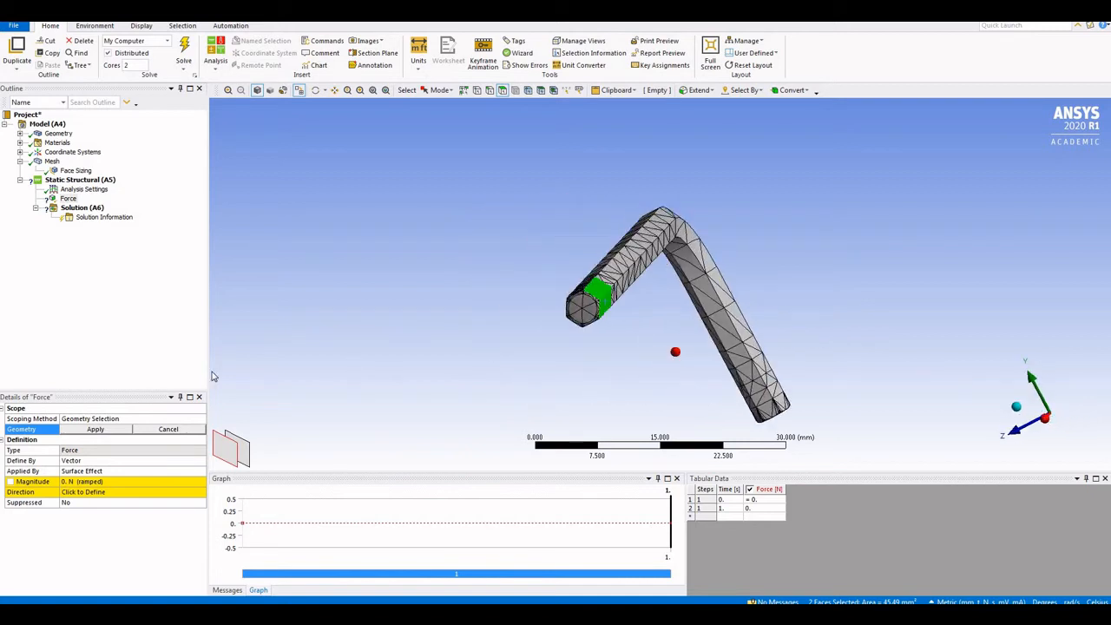
{"action": "left_click", "coordinate": [94, 430]}
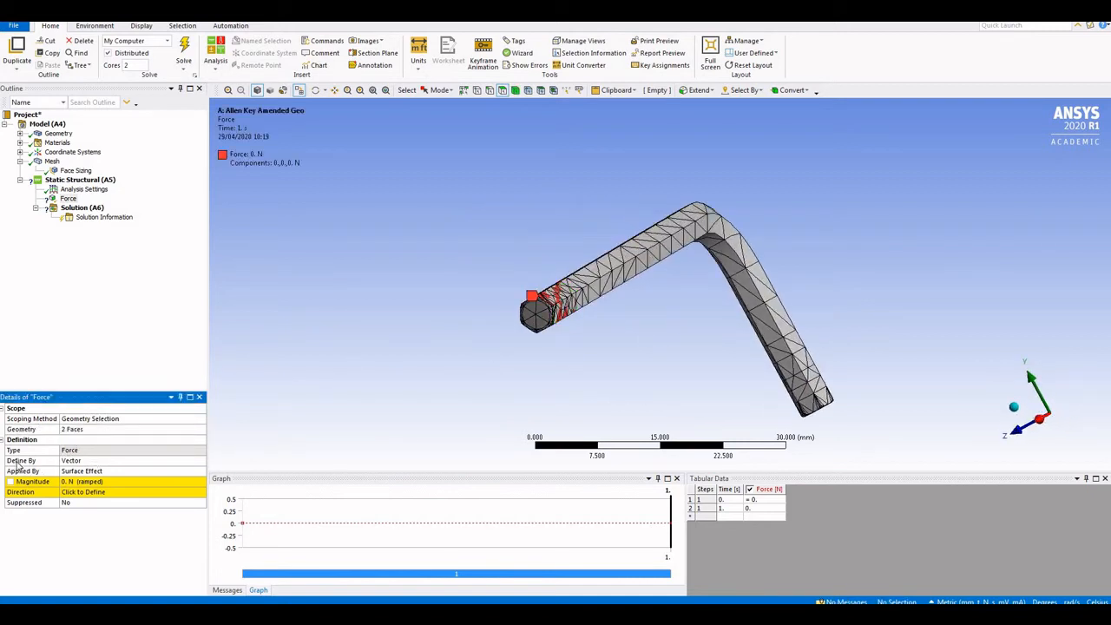
Define the Force by Components with a Z Component of 1 N
{"action": "left_click", "coordinate": [201, 463]}
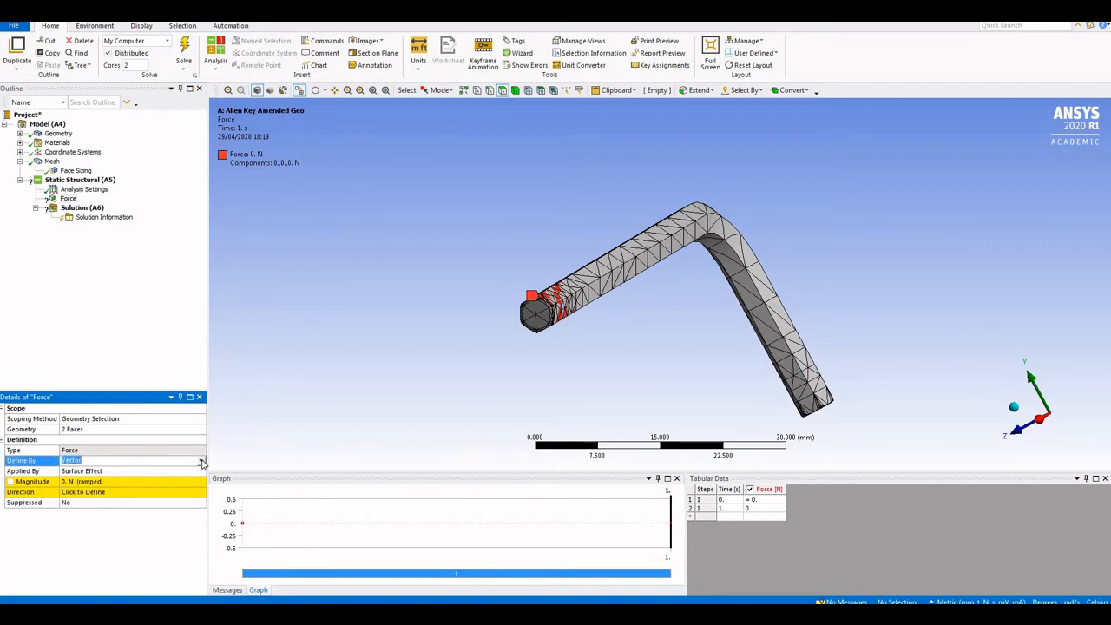
{"action": "left_click", "coordinate": [202, 463]}
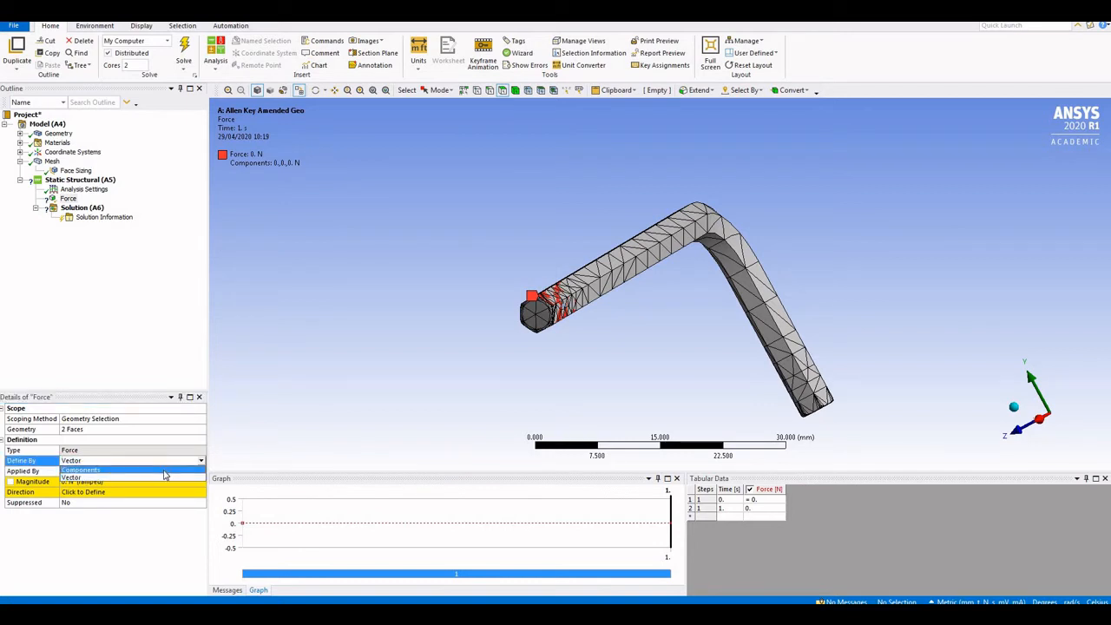
{"action": "left_click", "coordinate": [164, 470]}
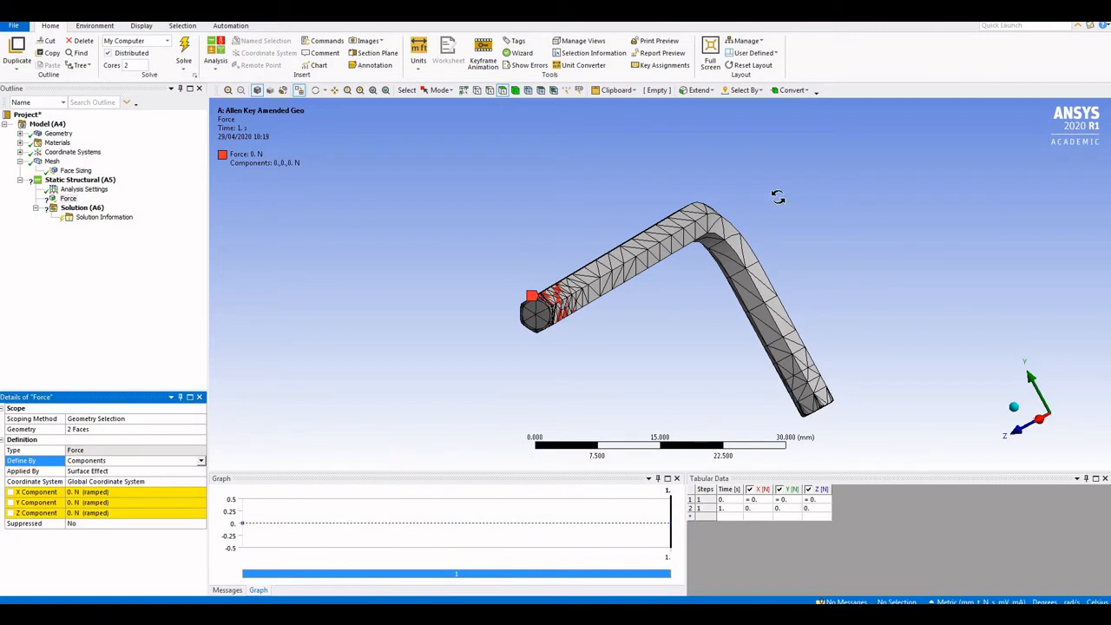
{"action": "middle_click_drag", "start_coordinate": [772, 198], "coordinate": [797, 203]}
{"action": "middle_click_drag", "start_coordinate": [855, 264], "coordinate": [864, 273]}
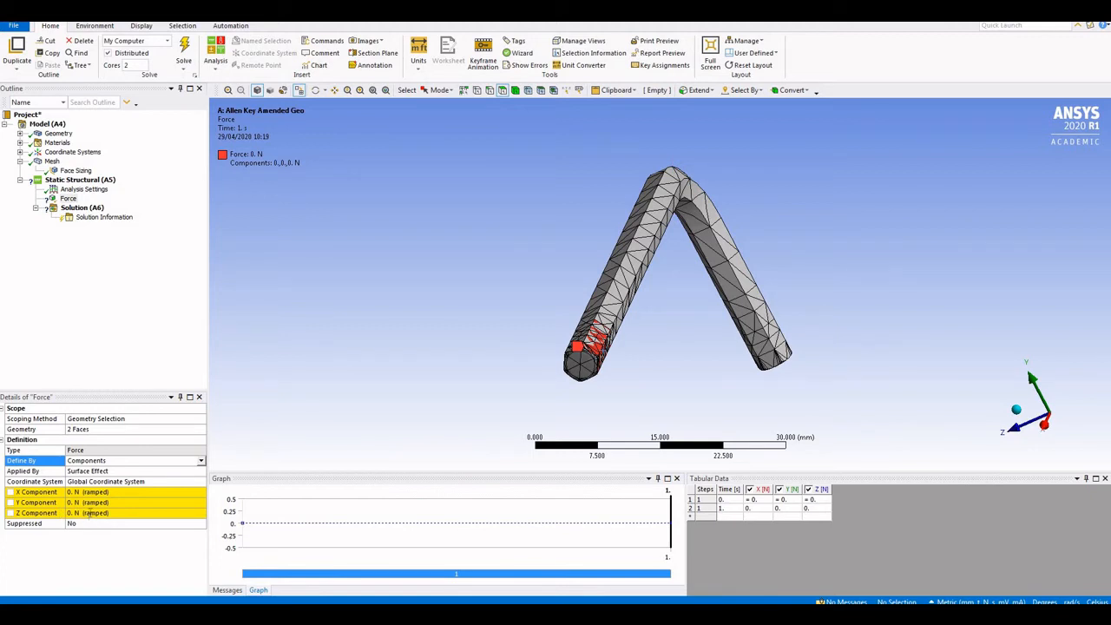
{"action": "left_click", "coordinate": [87, 513]}
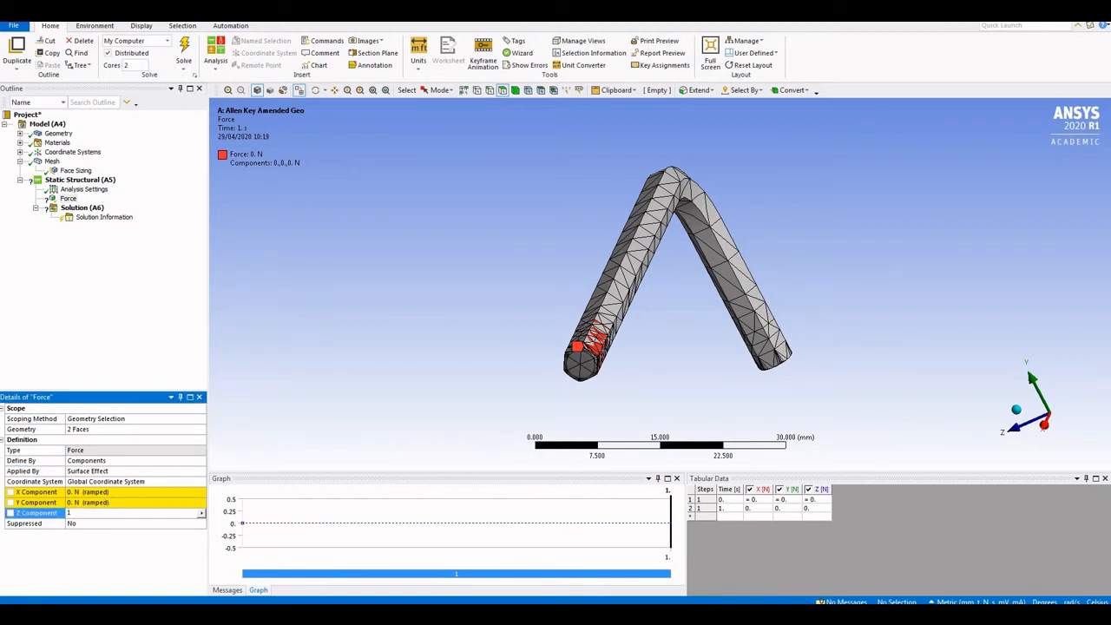
{"action": "type", "text": "1"}
{"action": "key", "text": "Return"}
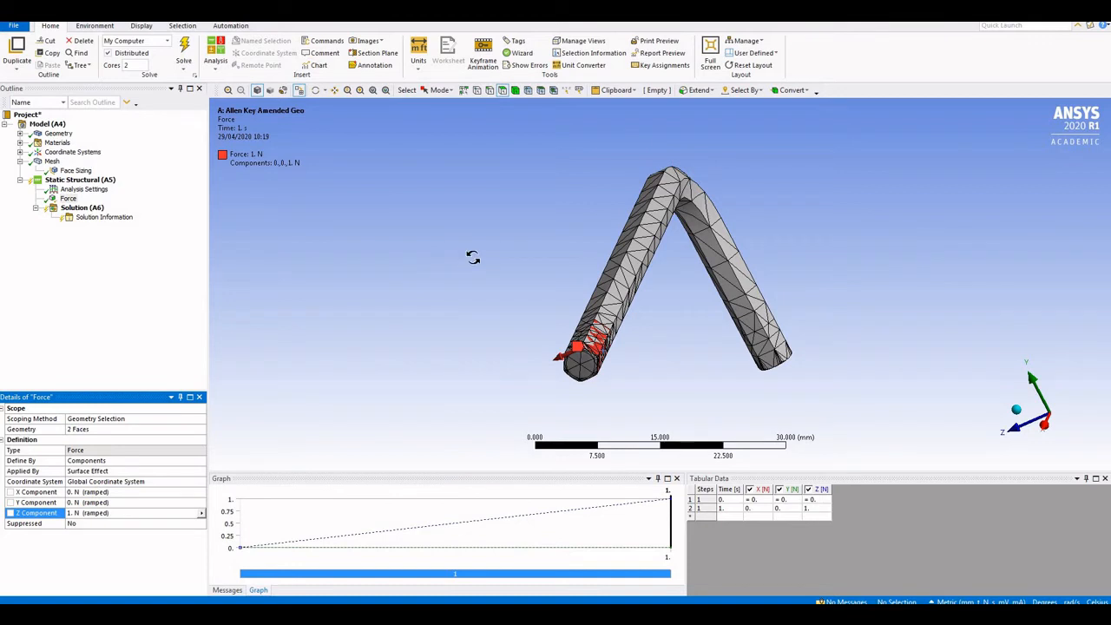
Clear the face selection and switch the selection filter to Edge
{"action": "middle_click_drag", "start_coordinate": [464, 255], "coordinate": [525, 272]}
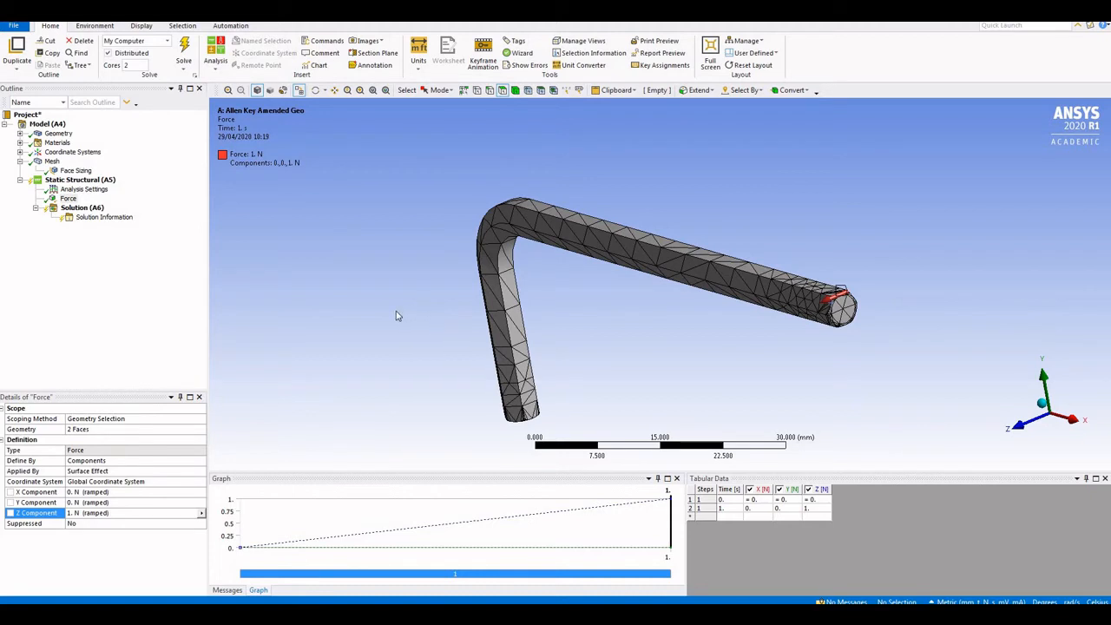
{"action": "left_click", "coordinate": [529, 405]}
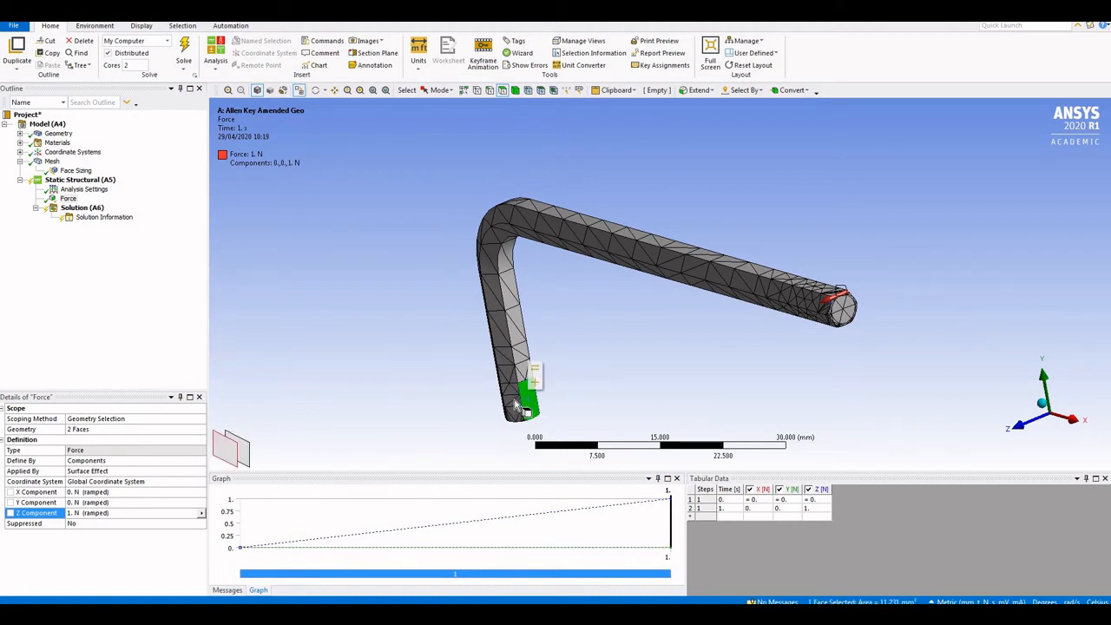
{"action": "left_click", "coordinate": [587, 370]}
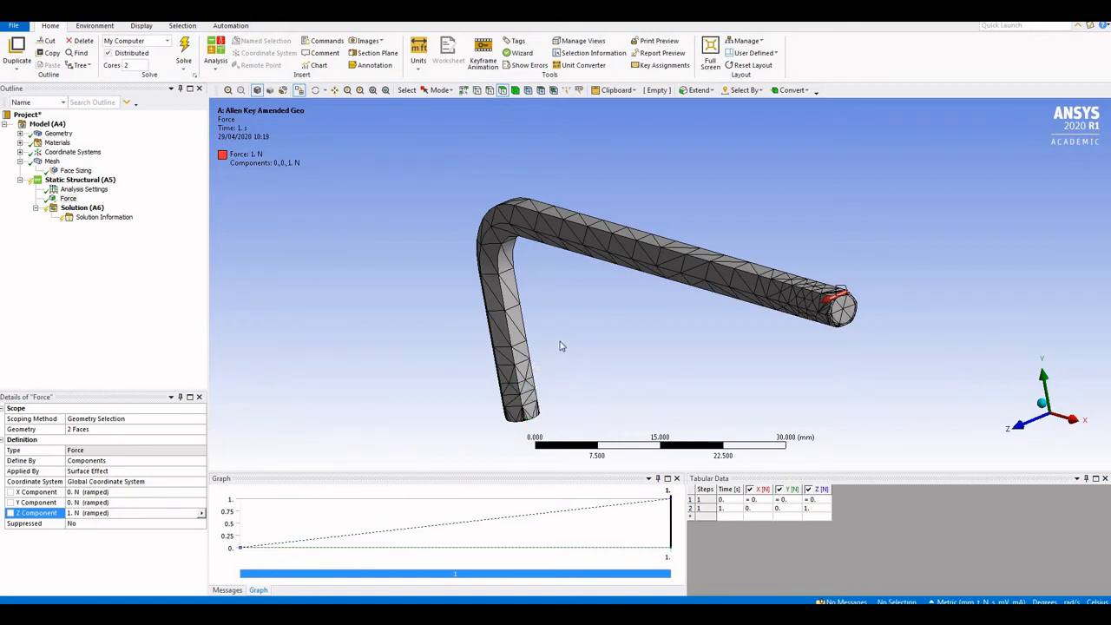
{"action": "middle_click_drag", "start_coordinate": [561, 342], "coordinate": [605, 278], "text": "shift"}
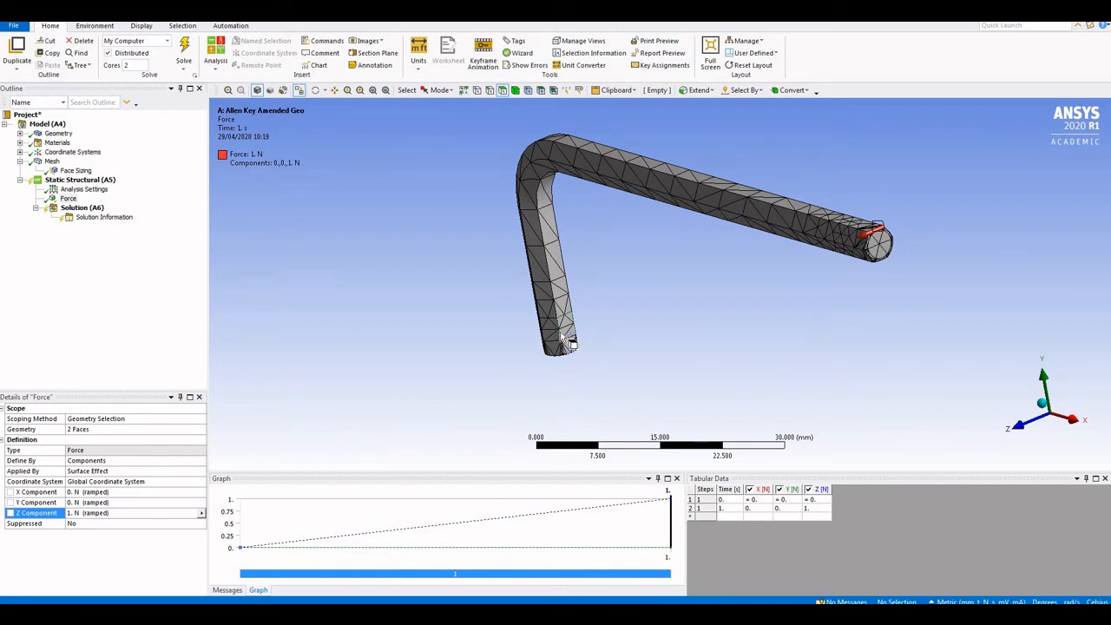
{"action": "left_click", "coordinate": [491, 91]}
Insert a Displacement support and pick the first three edges at the short arm's end
{"action": "right_click", "coordinate": [70, 184]}
{"action": "mouse_move", "coordinate": [95, 185]}
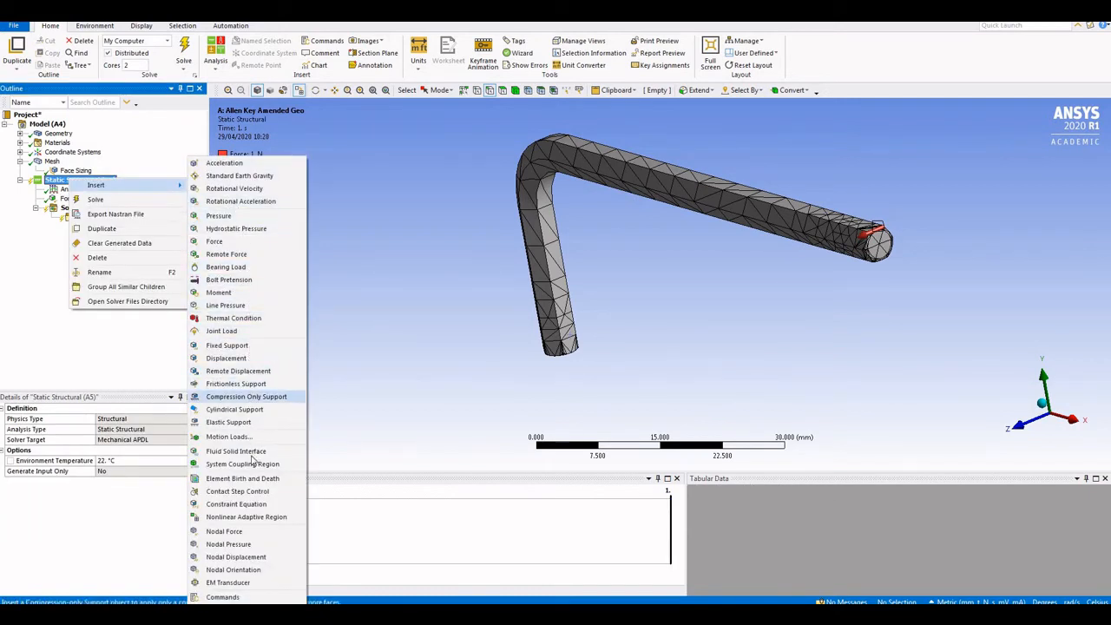
{"action": "left_click", "coordinate": [226, 361]}
{"action": "middle_click_drag", "start_coordinate": [528, 320], "coordinate": [463, 350]}
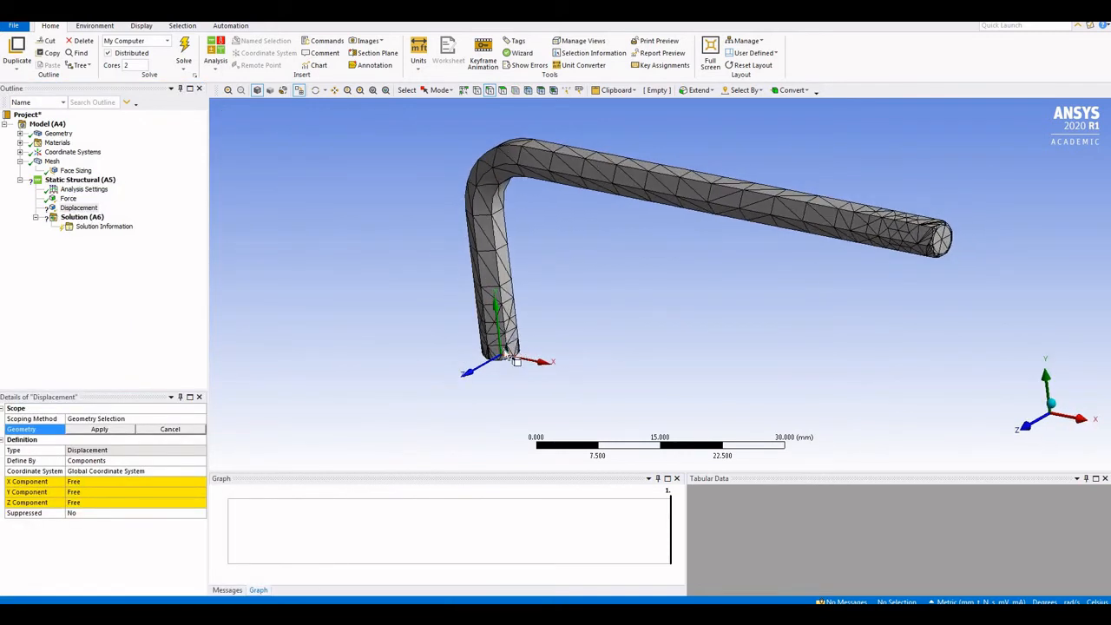
{"action": "scroll", "coordinate": [504, 349], "scroll_direction": "down", "scroll_amount": 3}
{"action": "scroll", "coordinate": [465, 343], "scroll_direction": "up", "scroll_amount": 6}
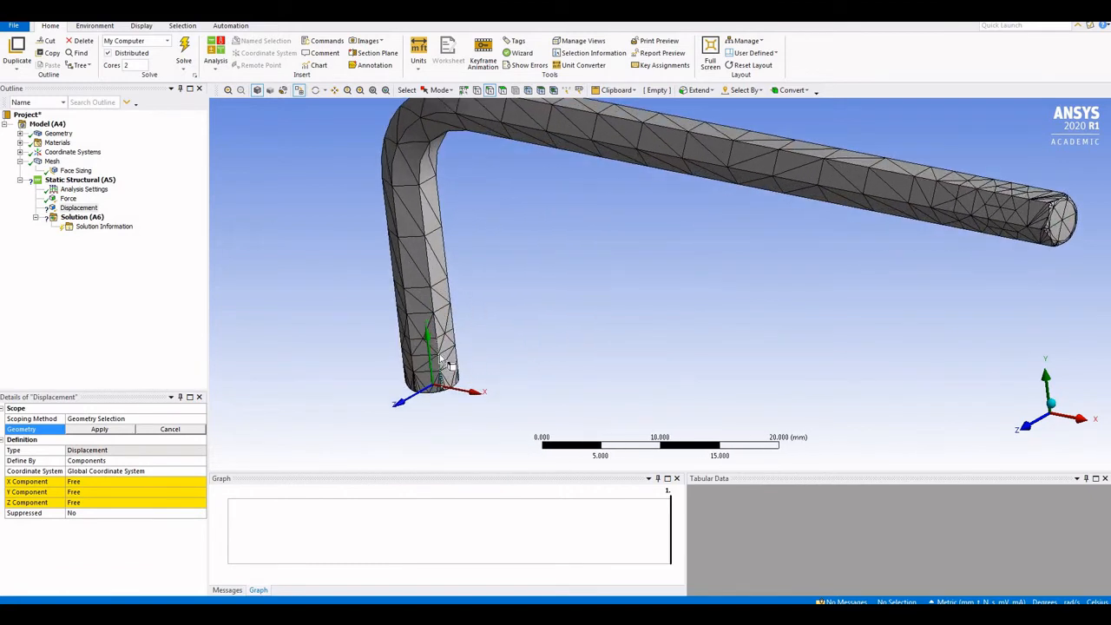
{"action": "left_click", "coordinate": [413, 365]}
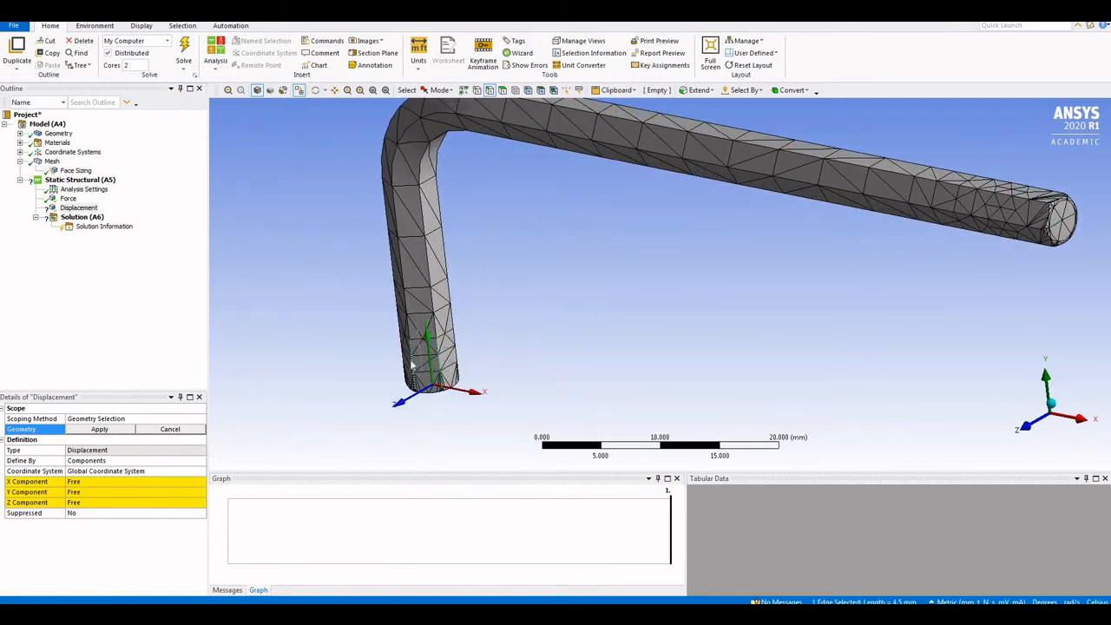
{"action": "left_click", "coordinate": [452, 369], "text": "ctrl"}
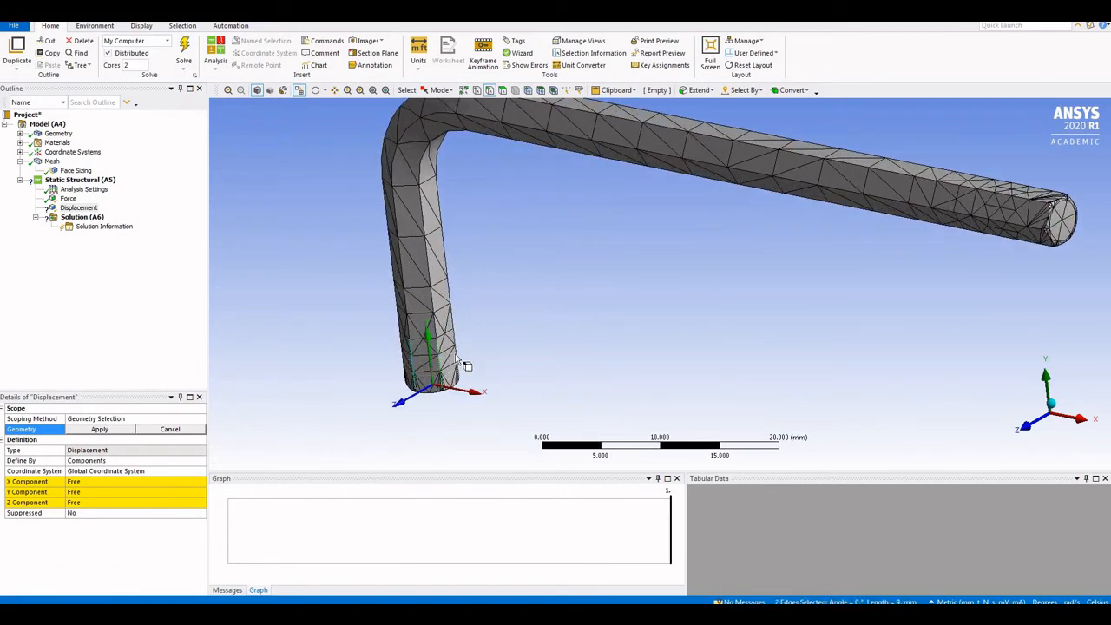
{"action": "left_click", "coordinate": [455, 360], "text": "ctrl"}
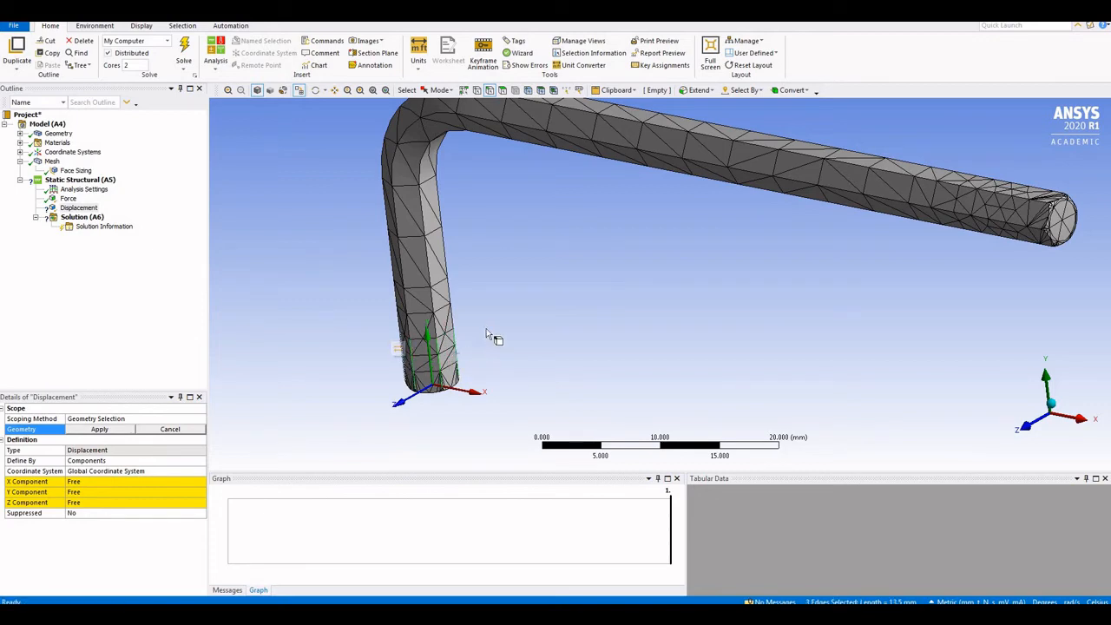
Pick the remaining three end edges and apply all six as the support's geometry
{"action": "middle_click_drag", "start_coordinate": [565, 309], "coordinate": [608, 329]}
{"action": "left_click", "coordinate": [299, 398], "text": "ctrl"}
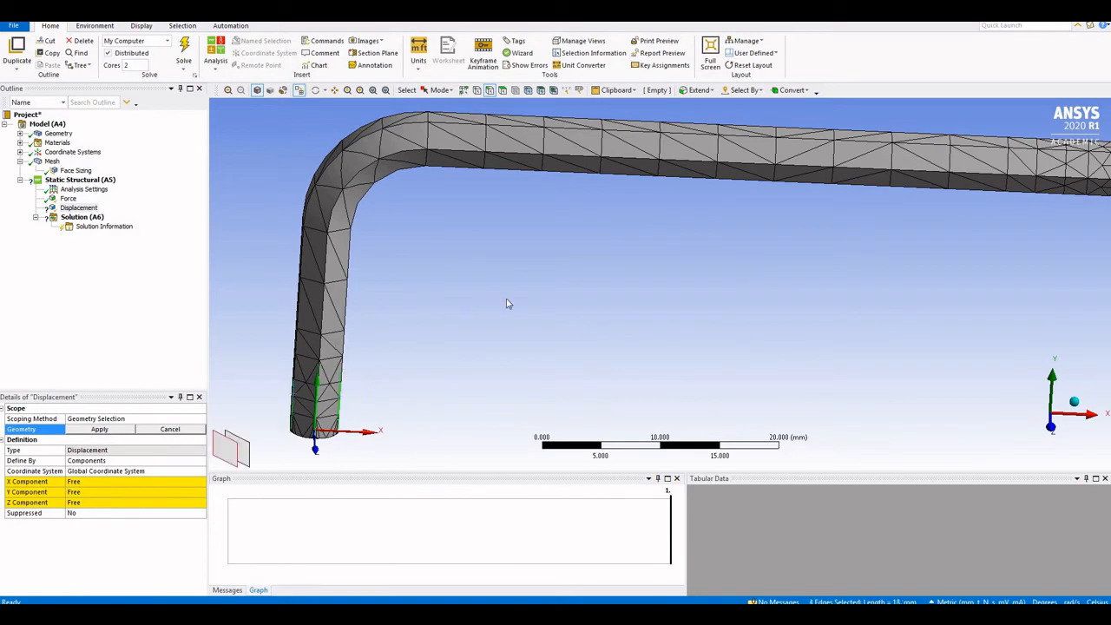
{"action": "middle_click_drag", "start_coordinate": [585, 303], "coordinate": [786, 321]}
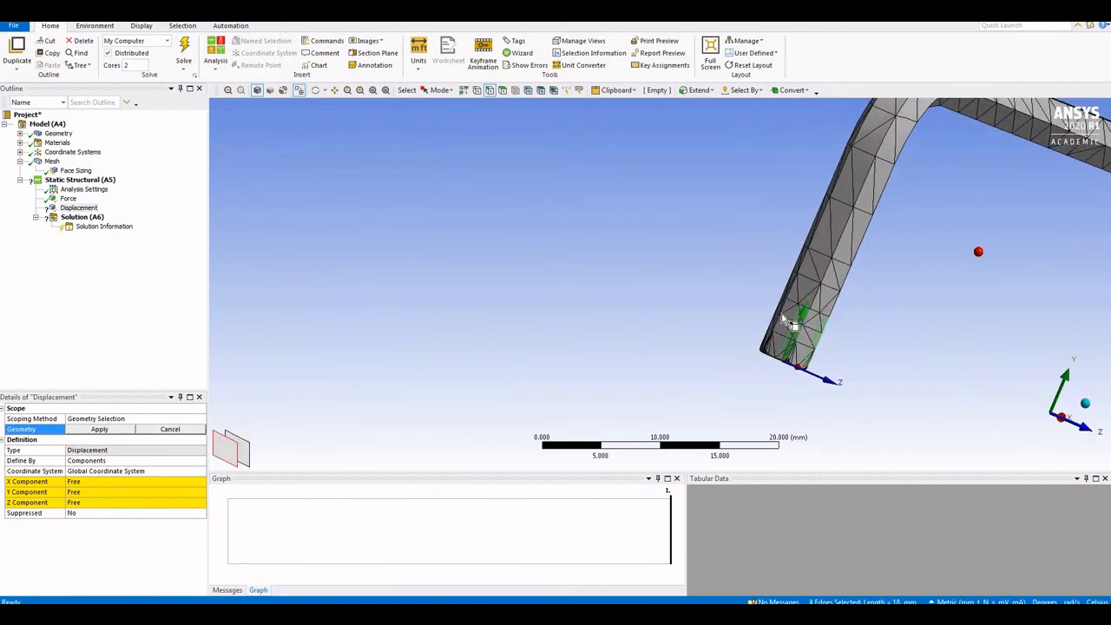
{"action": "left_click", "coordinate": [779, 306], "text": "ctrl"}
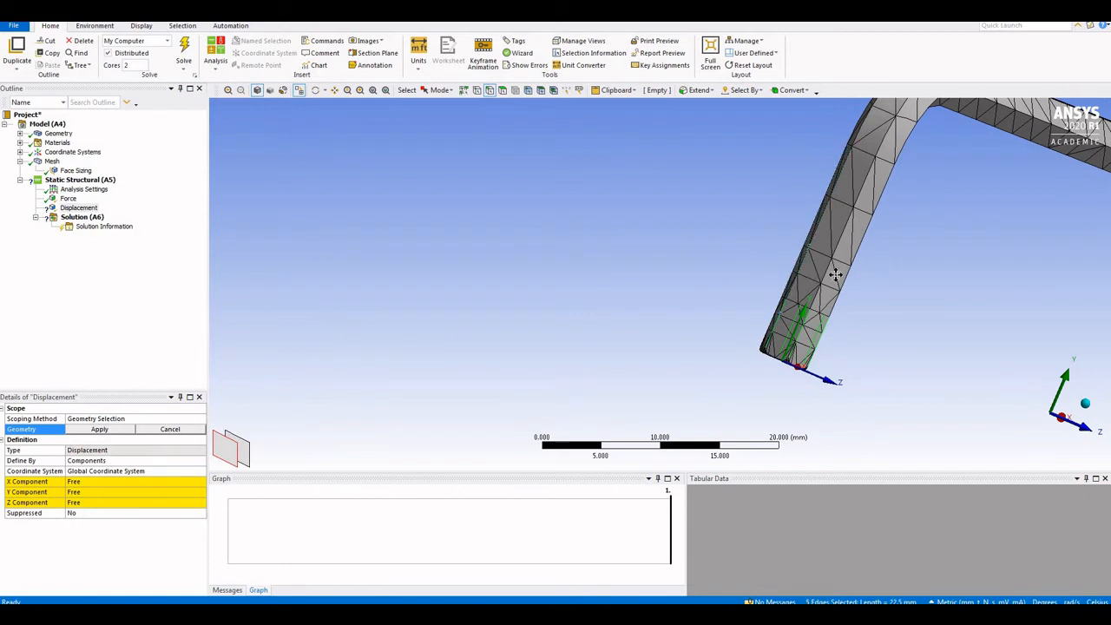
{"action": "middle_click_drag", "start_coordinate": [835, 274], "coordinate": [561, 322]}
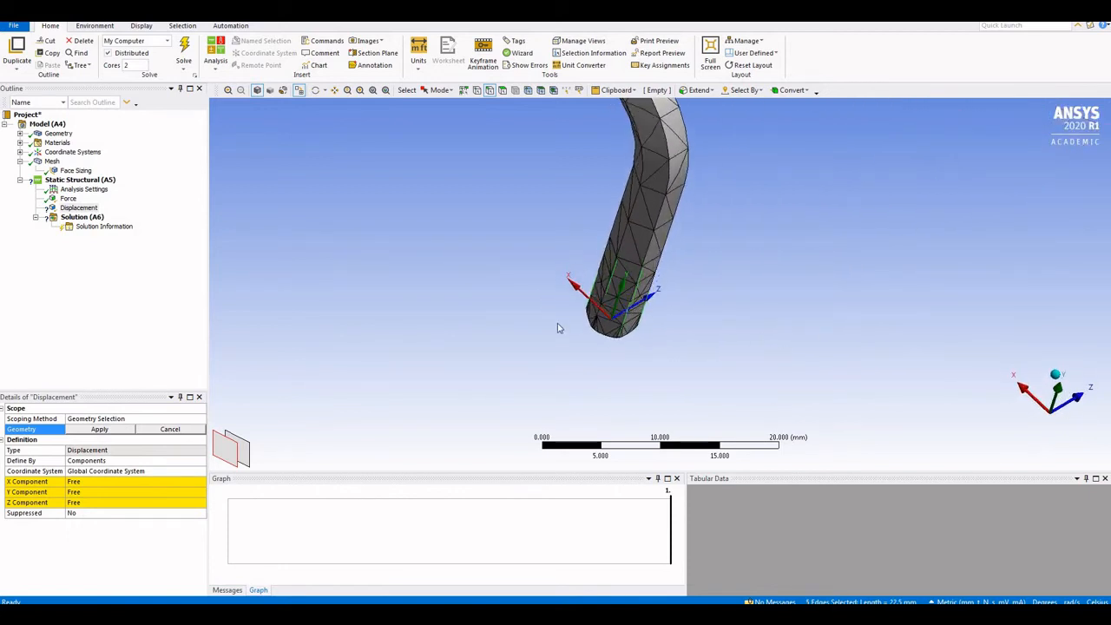
{"action": "left_click", "coordinate": [610, 317], "text": "ctrl"}
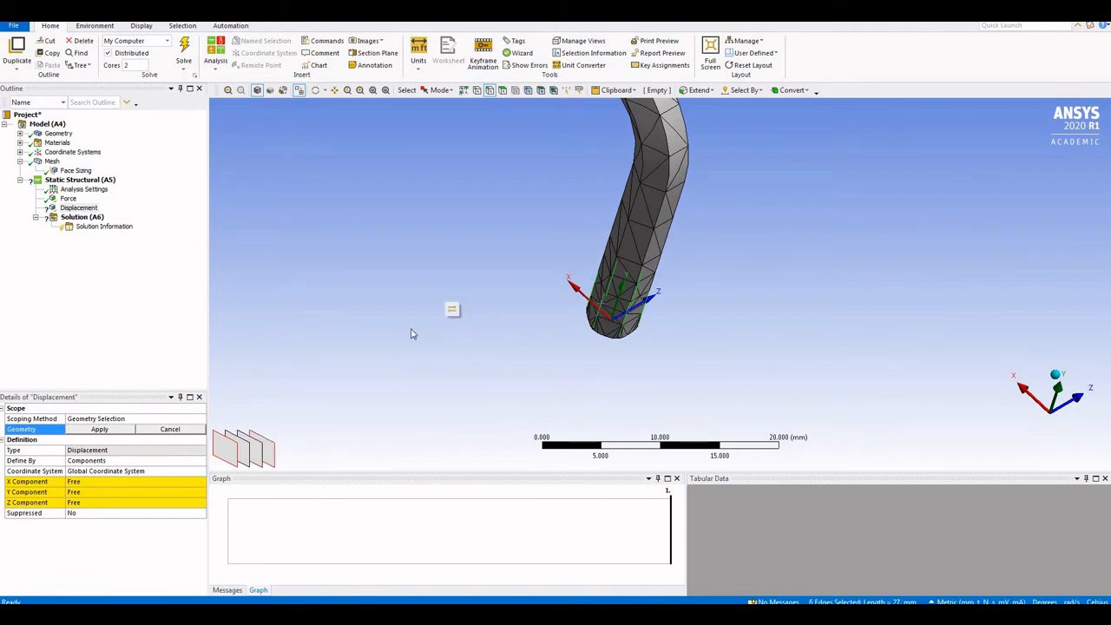
{"action": "middle_click_drag", "start_coordinate": [530, 302], "coordinate": [557, 285]}
{"action": "middle_click_drag", "start_coordinate": [521, 275], "coordinate": [529, 260]}
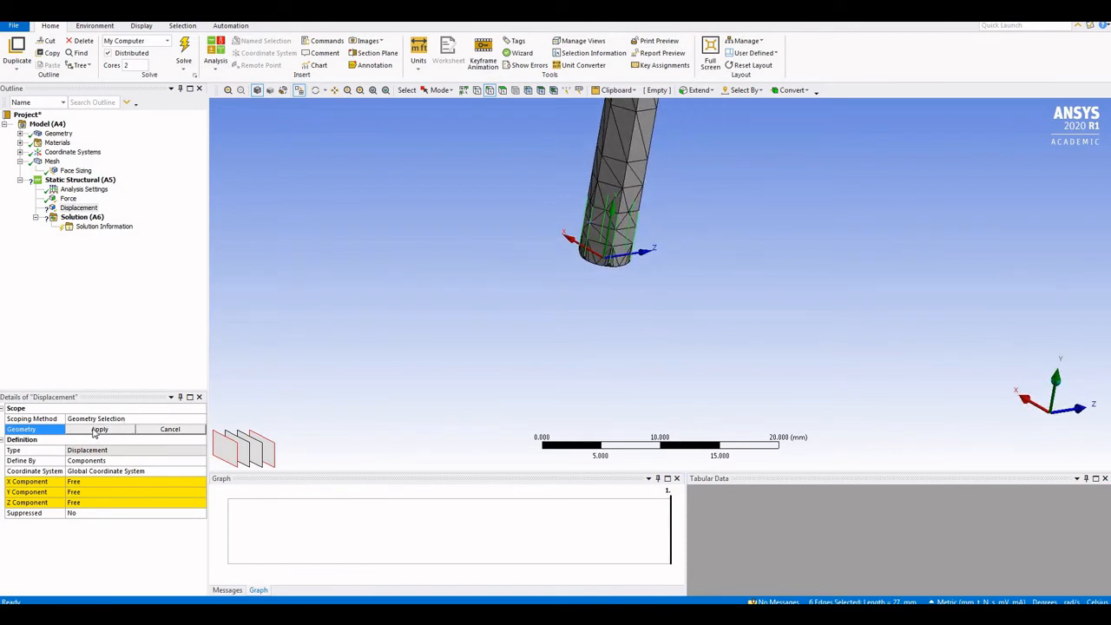
{"action": "left_click", "coordinate": [97, 431]}
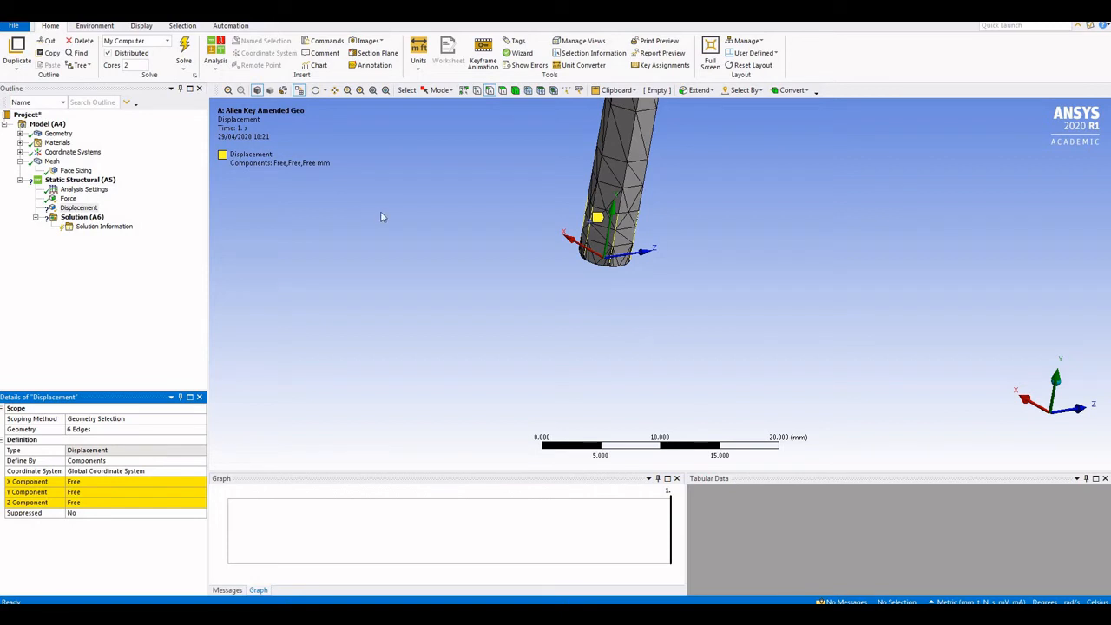
Set the Displacement's X and Z components to 0 mm, leaving Y free
{"action": "left_click", "coordinate": [98, 481]}
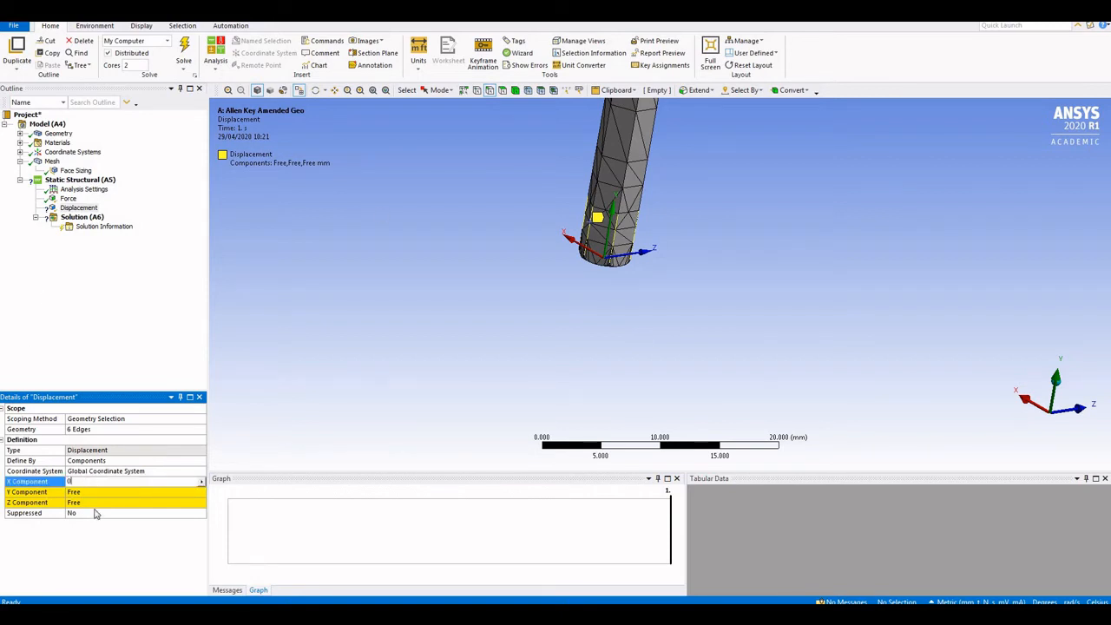
{"action": "left_click", "coordinate": [93, 502]}
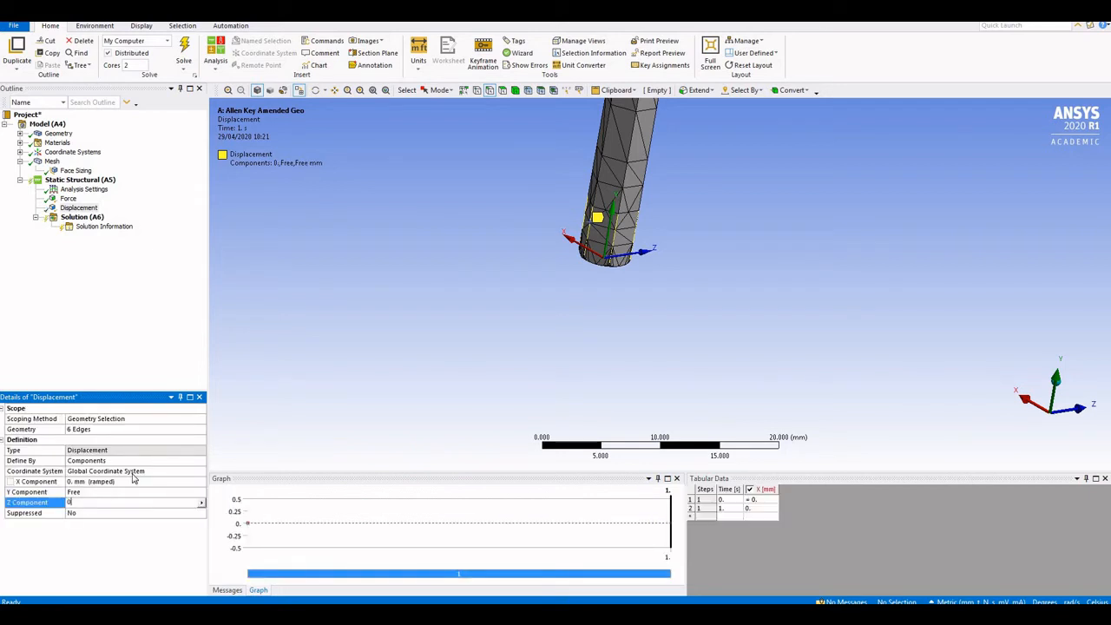
{"action": "type", "text": "0"}
{"action": "key", "text": "Return"}
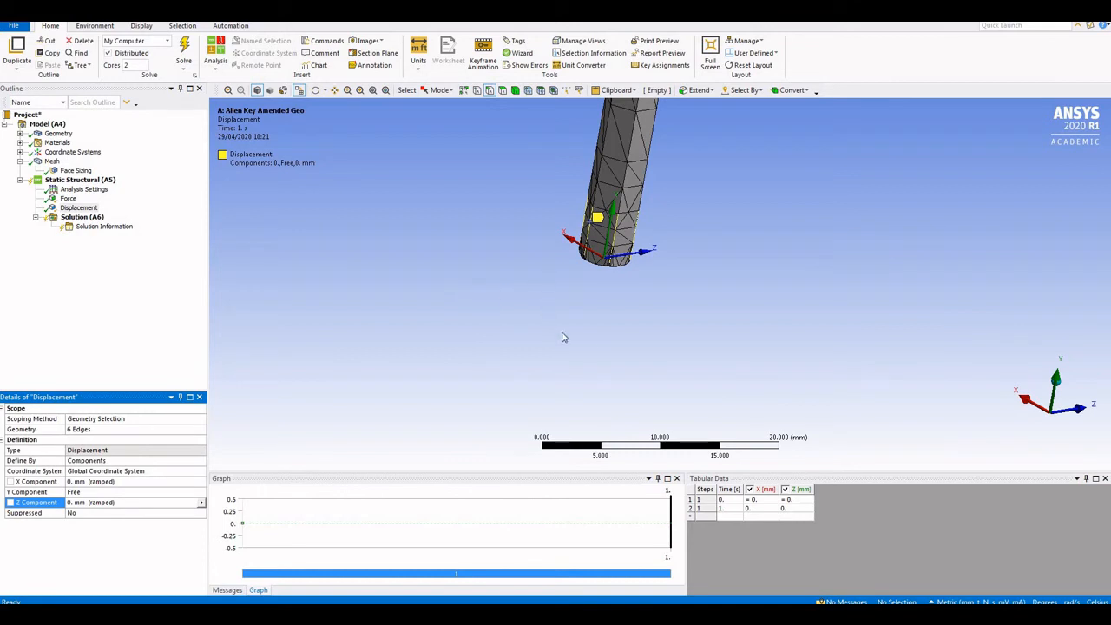
Insert Displacement 2 under Static Structural and pick the rod's end face with the face filter
{"action": "right_click", "coordinate": [80, 181]}
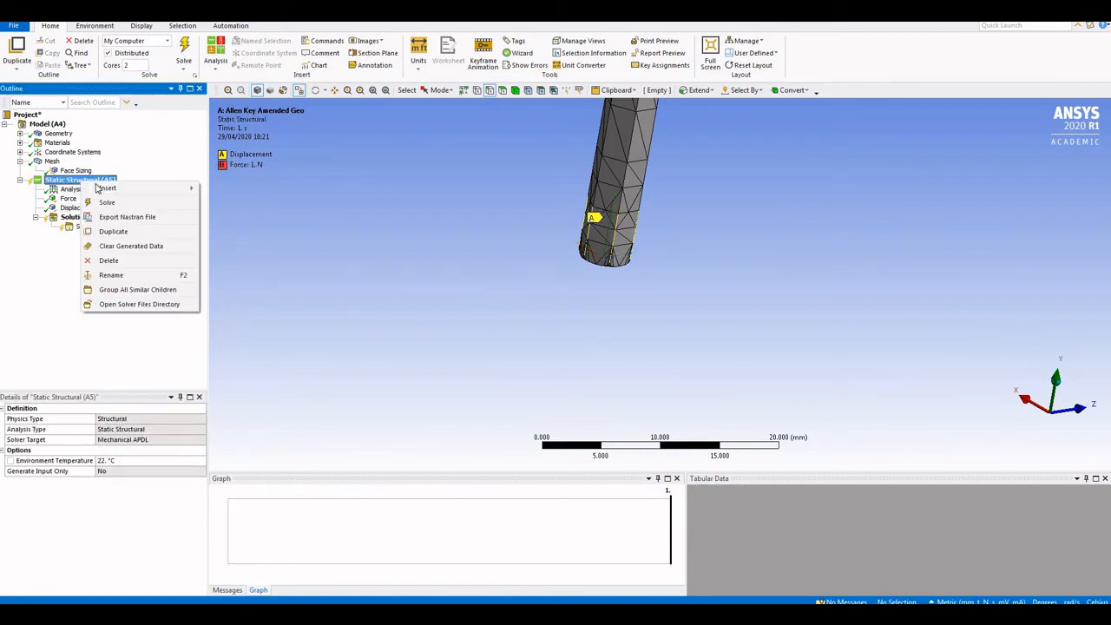
{"action": "mouse_move", "coordinate": [126, 191]}
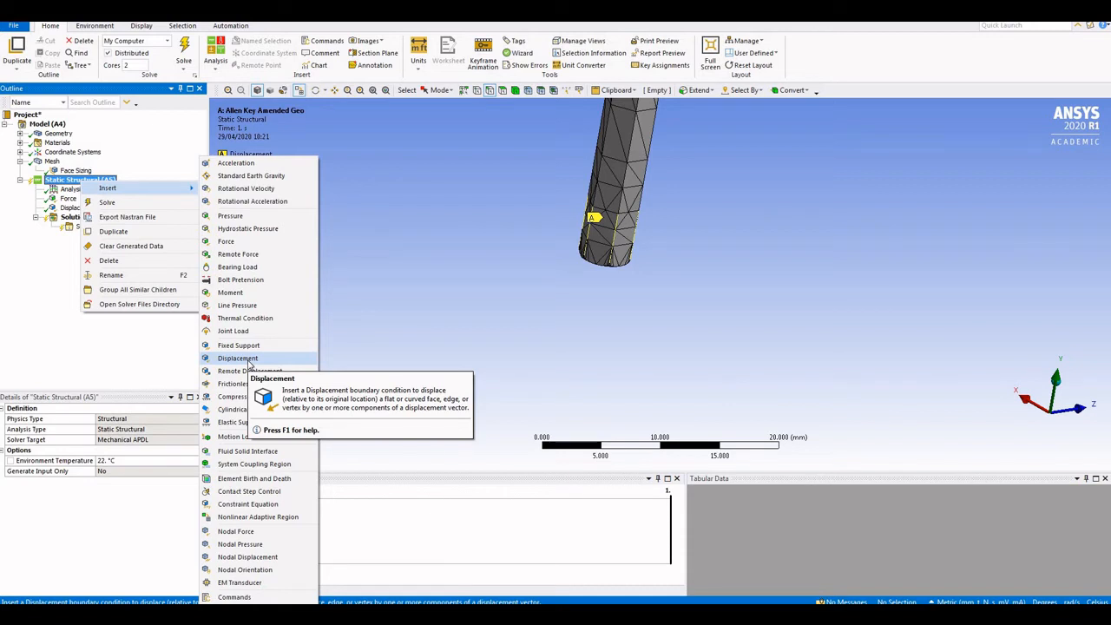
{"action": "middle_click_drag", "start_coordinate": [641, 321], "coordinate": [567, 127]}
{"action": "left_click", "coordinate": [503, 89]}
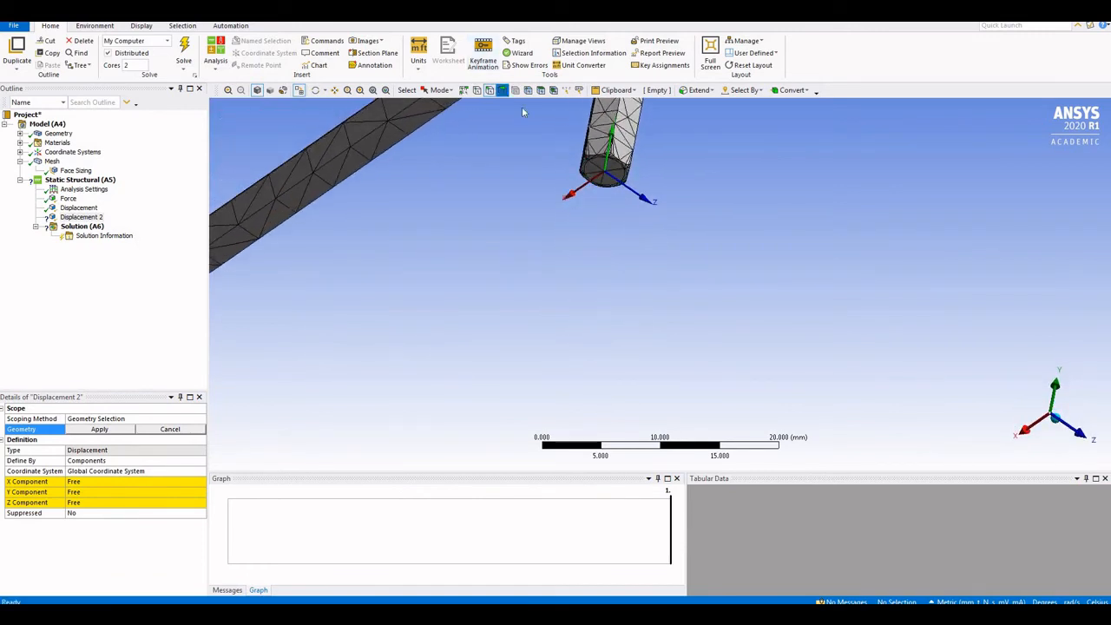
{"action": "left_click", "coordinate": [617, 176]}
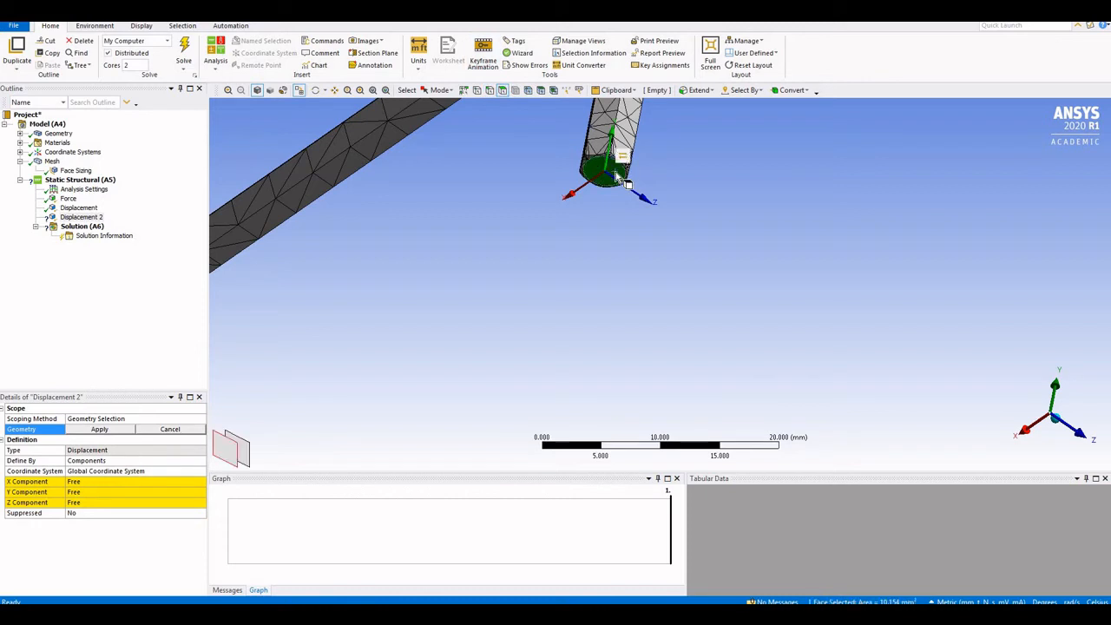
Apply the end face to Displacement 2 and set its Y component to 0 mm
{"action": "left_click", "coordinate": [85, 491]}
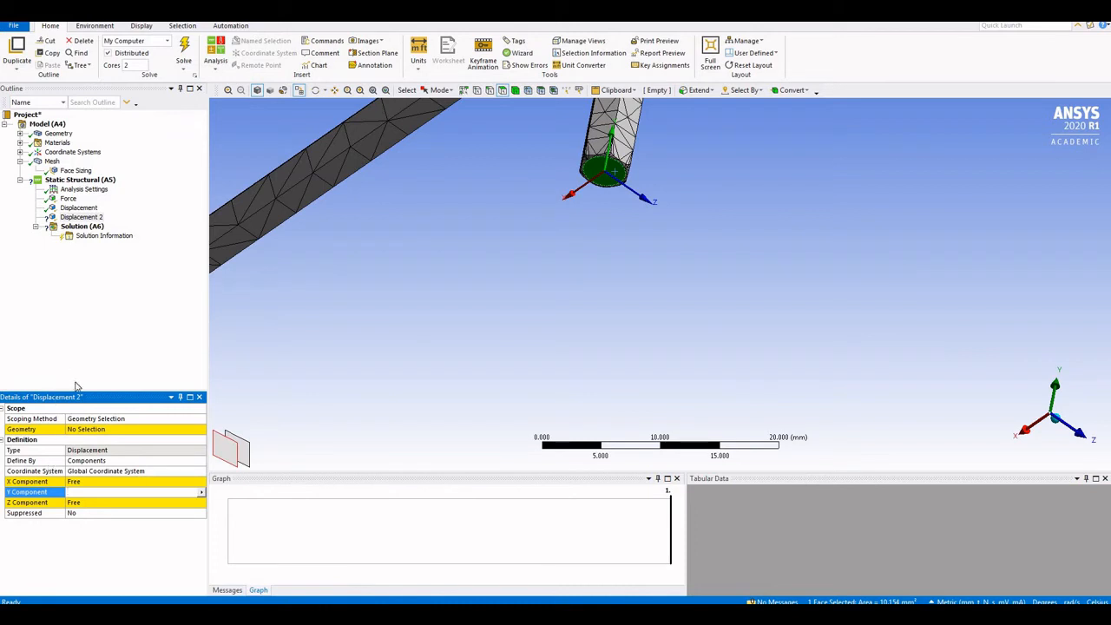
{"action": "left_click", "coordinate": [94, 429]}
{"action": "left_click", "coordinate": [96, 431]}
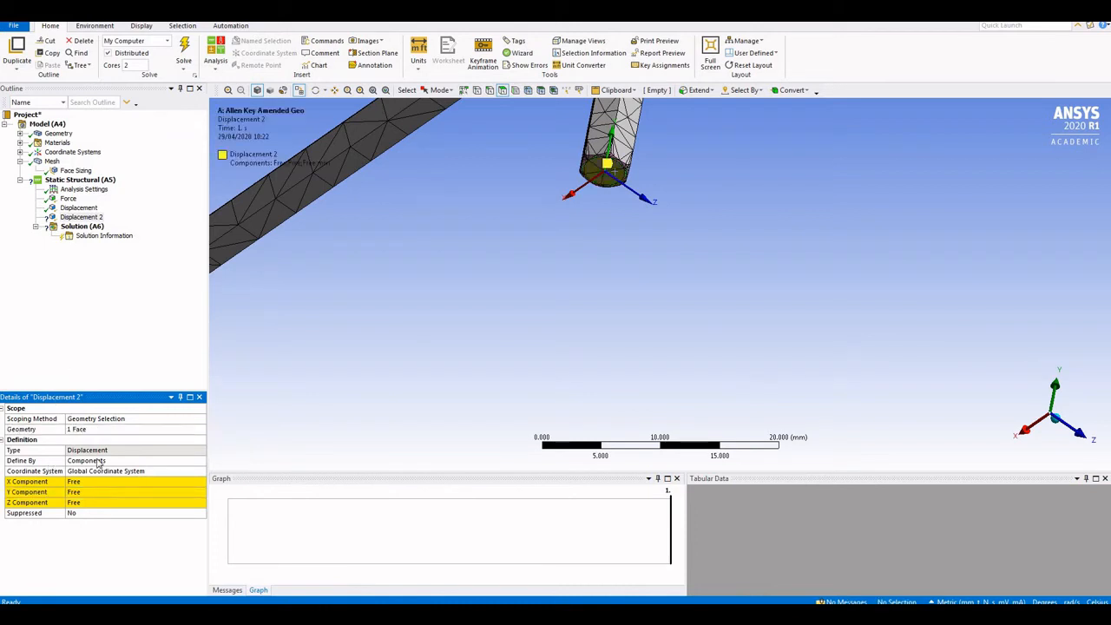
{"action": "left_click", "coordinate": [85, 492]}
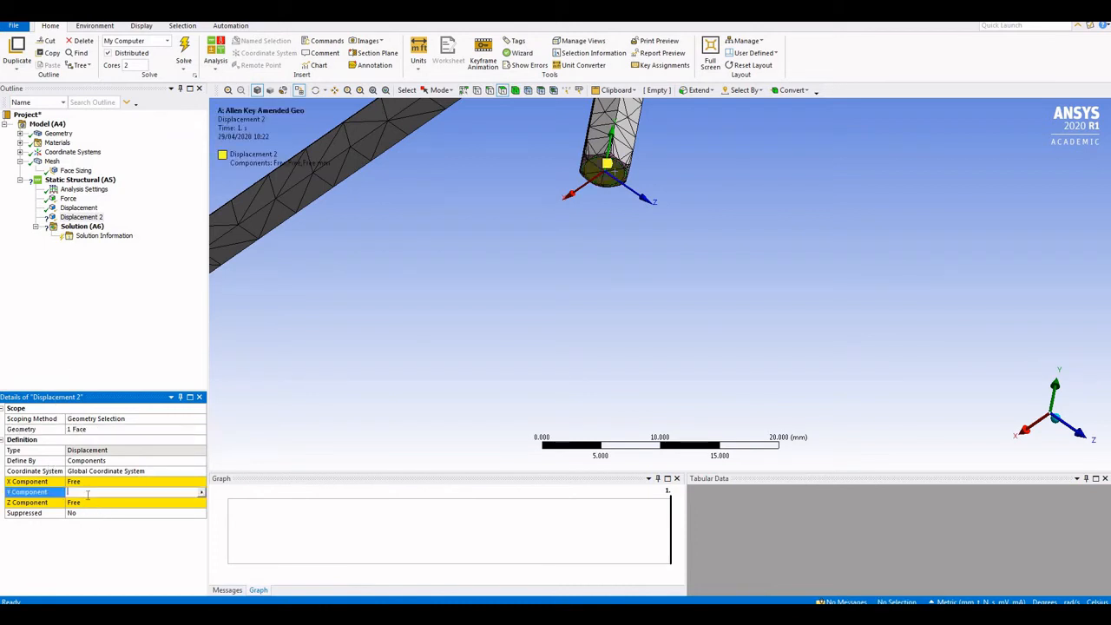
{"action": "type", "text": "0"}
{"action": "key", "text": "Return"}
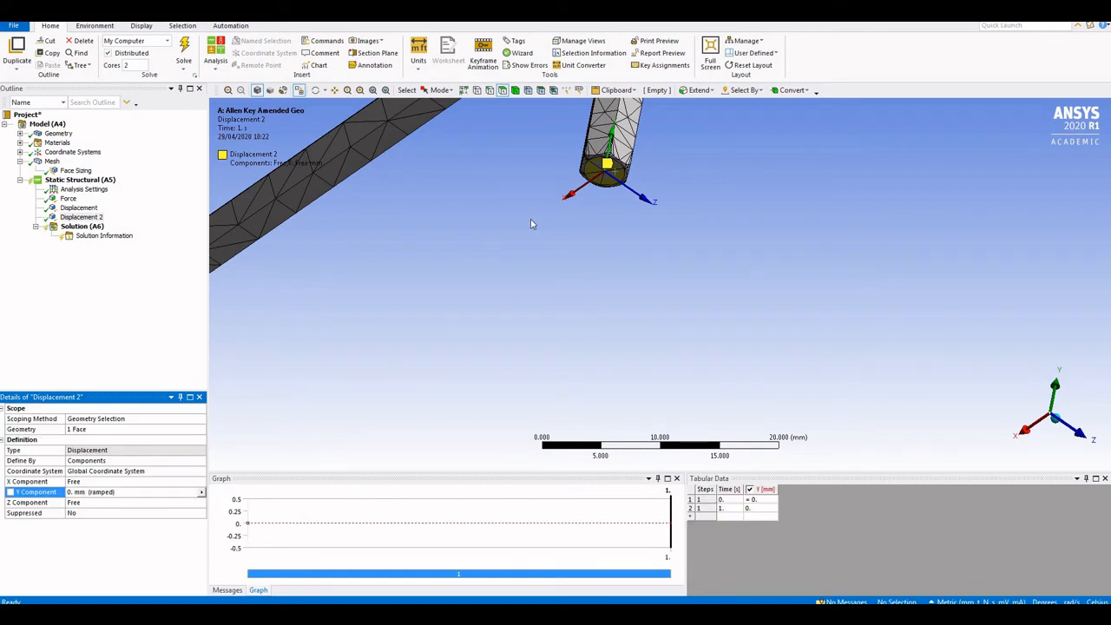
{"action": "scroll", "coordinate": [539, 222], "scroll_direction": "down", "scroll_amount": 4}
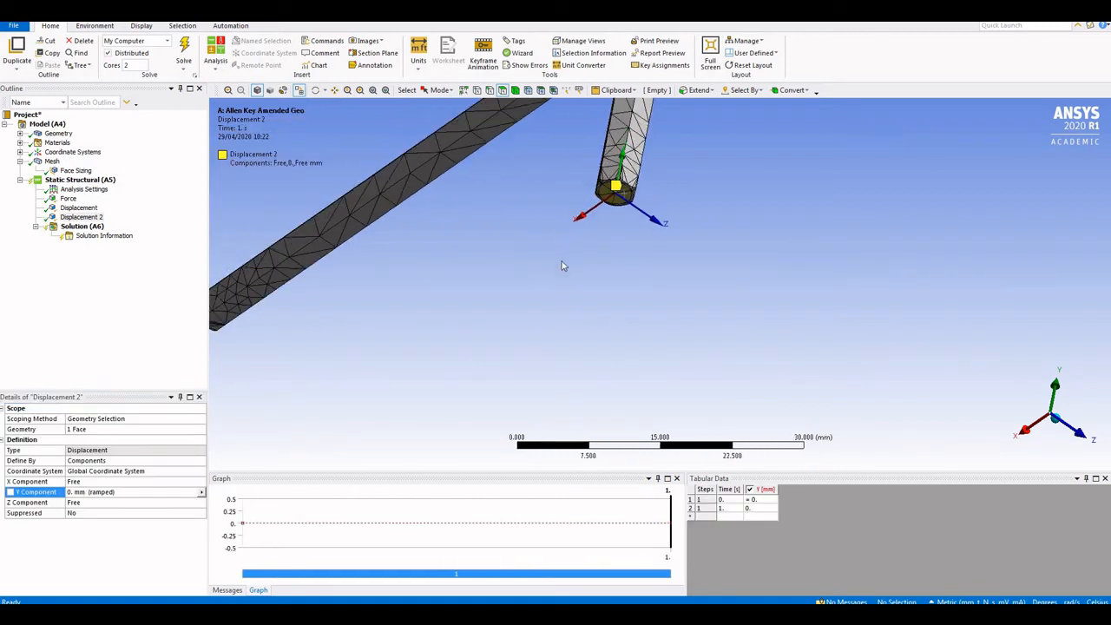
{"action": "middle_click_drag", "start_coordinate": [570, 274], "coordinate": [529, 293]}
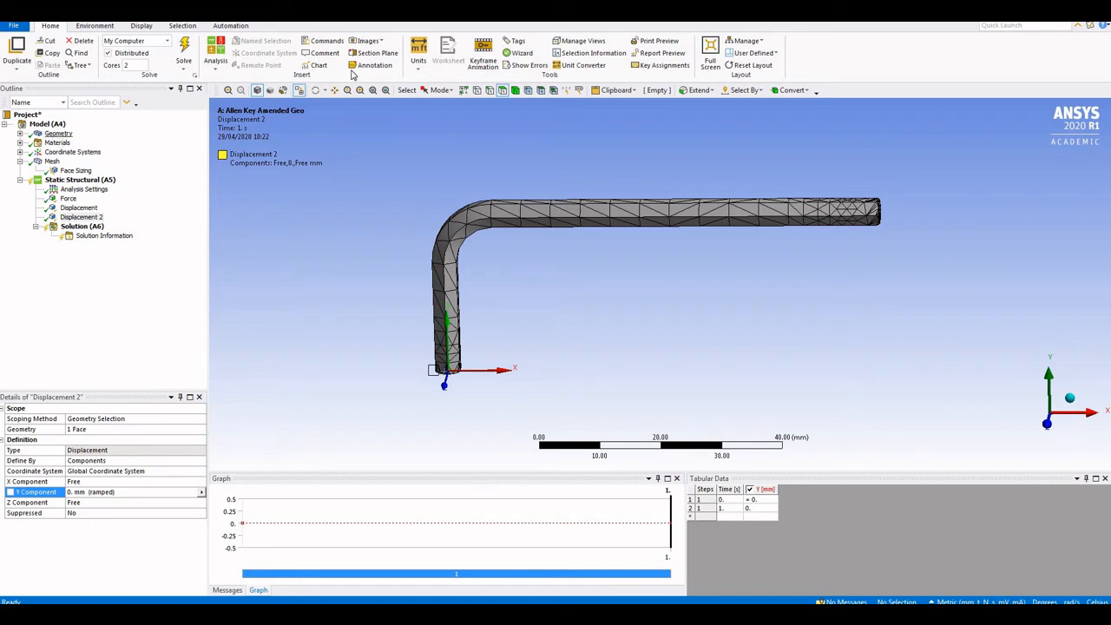
Show the Allen key geometry shaded with edges, with the mesh overlay hidden
{"action": "left_click", "coordinate": [54, 134]}
{"action": "left_click", "coordinate": [300, 93]}
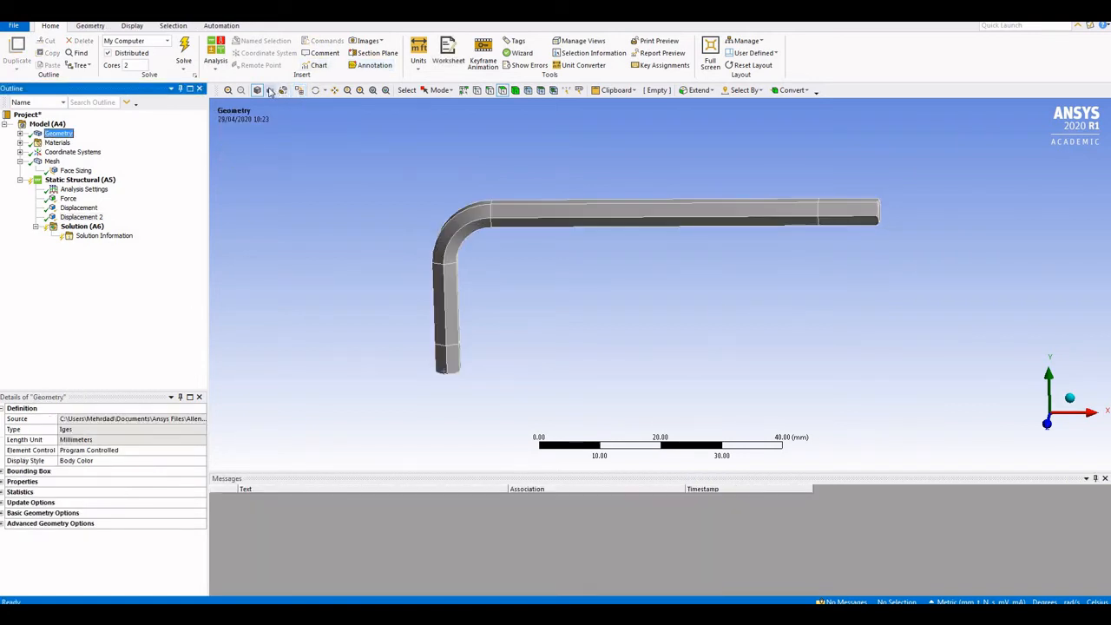
{"action": "left_click", "coordinate": [270, 92]}
{"action": "left_click", "coordinate": [257, 90]}
Select the end faces of the long arm and the short leg
{"action": "middle_click_drag", "start_coordinate": [672, 288], "coordinate": [700, 295]}
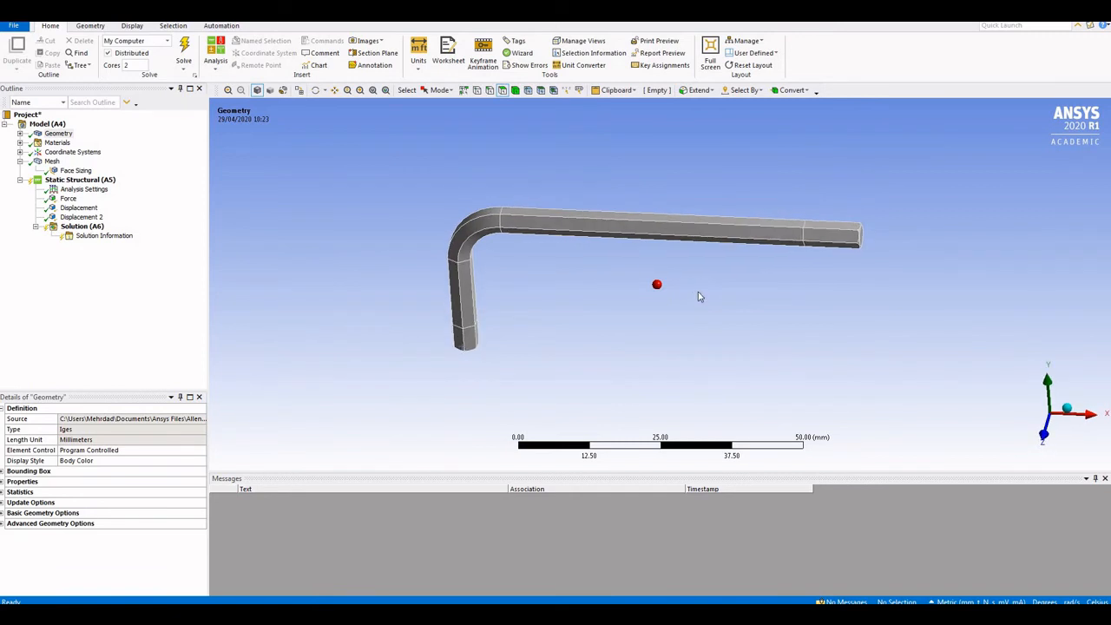
{"action": "left_click", "coordinate": [840, 236]}
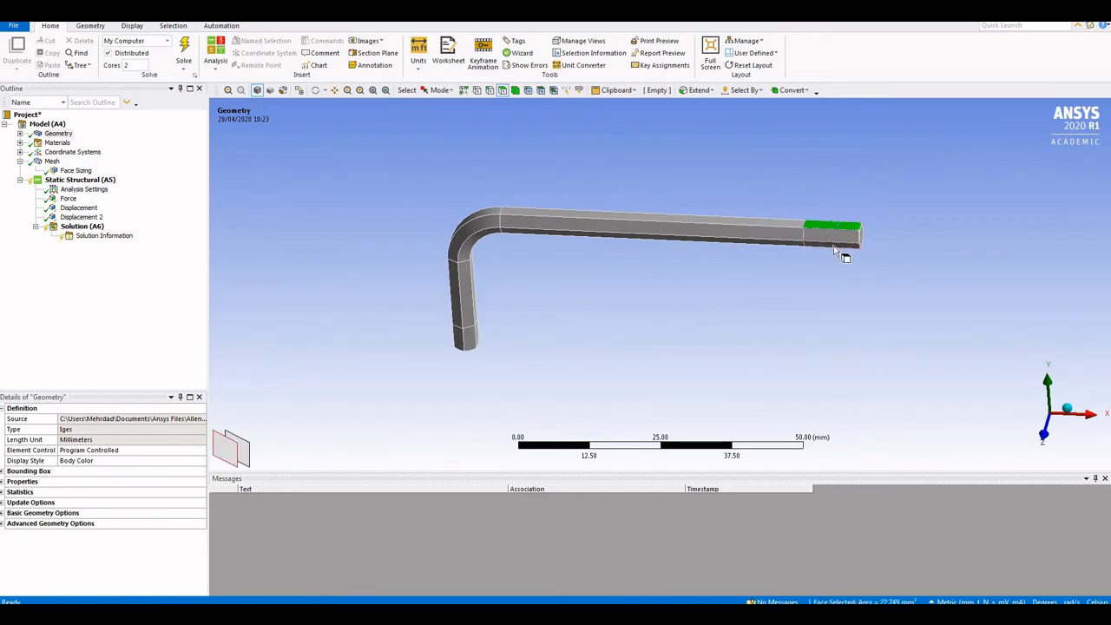
{"action": "left_click", "coordinate": [834, 237]}
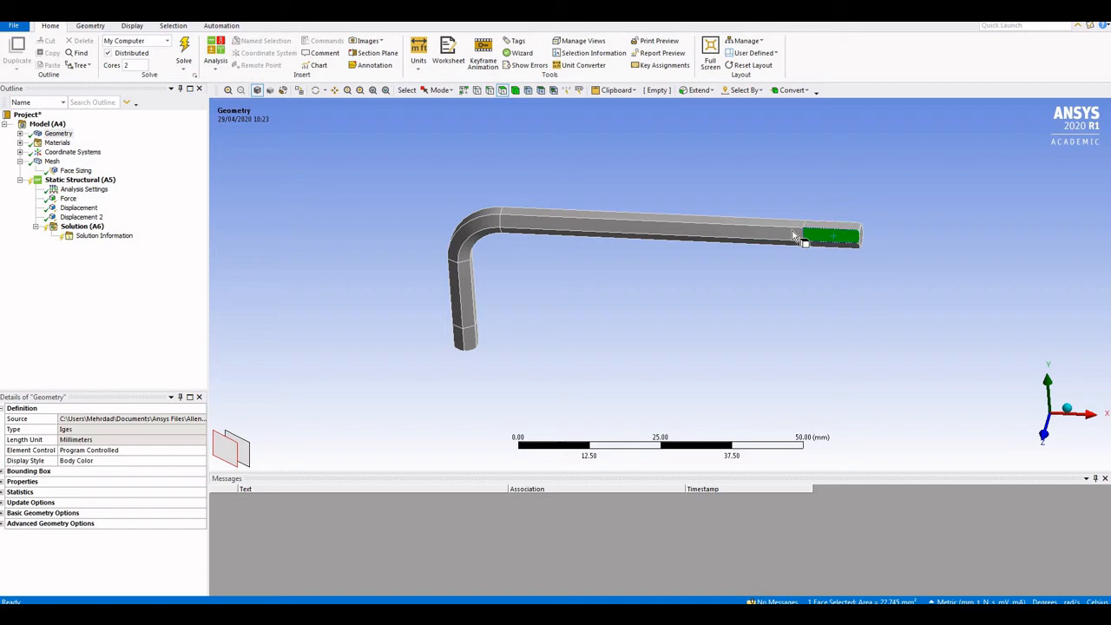
{"action": "left_click", "coordinate": [473, 335]}
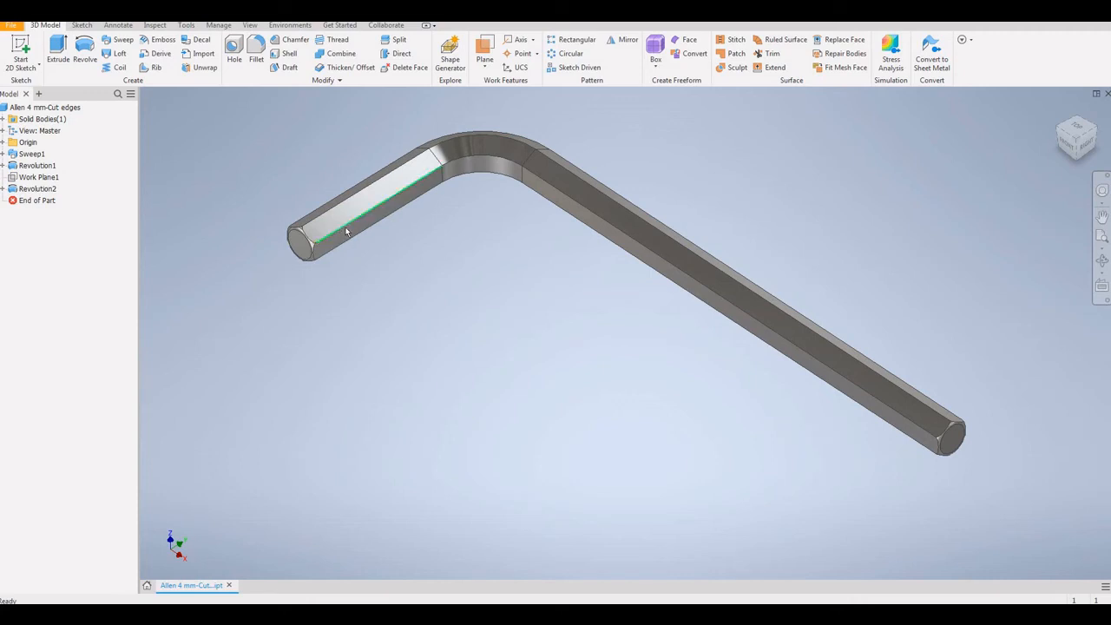
Check the leg's long faces and the reference photo, then list the work plane options
{"action": "left_click", "coordinate": [927, 427]}
{"action": "left_click", "coordinate": [917, 439]}
{"action": "left_click", "coordinate": [910, 406]}
{"action": "left_click", "coordinate": [755, 433]}
{"action": "left_click", "coordinate": [622, 613]}
{"action": "left_click", "coordinate": [483, 69]}
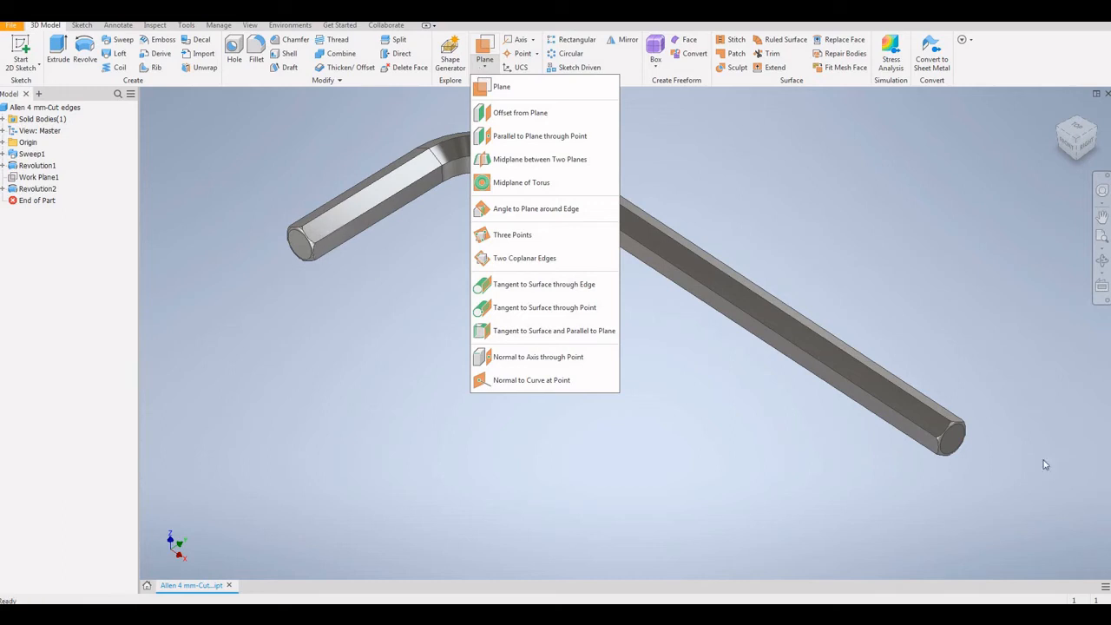
Create Work Plane4 with a negative offset of about 10 mm from the long leg's end face
{"action": "left_click", "coordinate": [510, 114]}
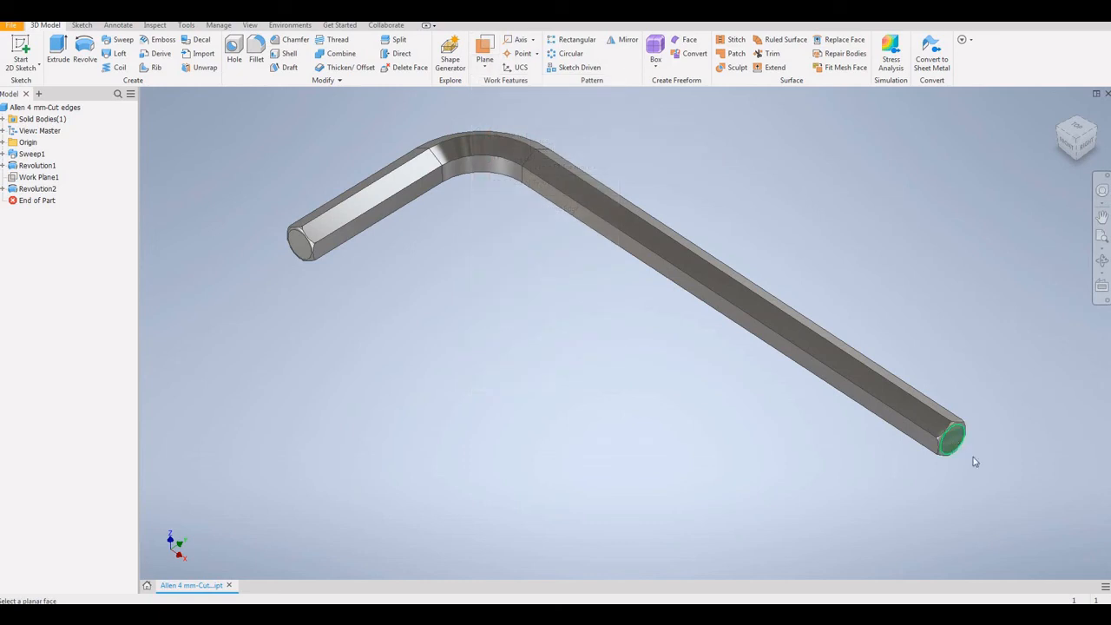
{"action": "left_click", "coordinate": [964, 453]}
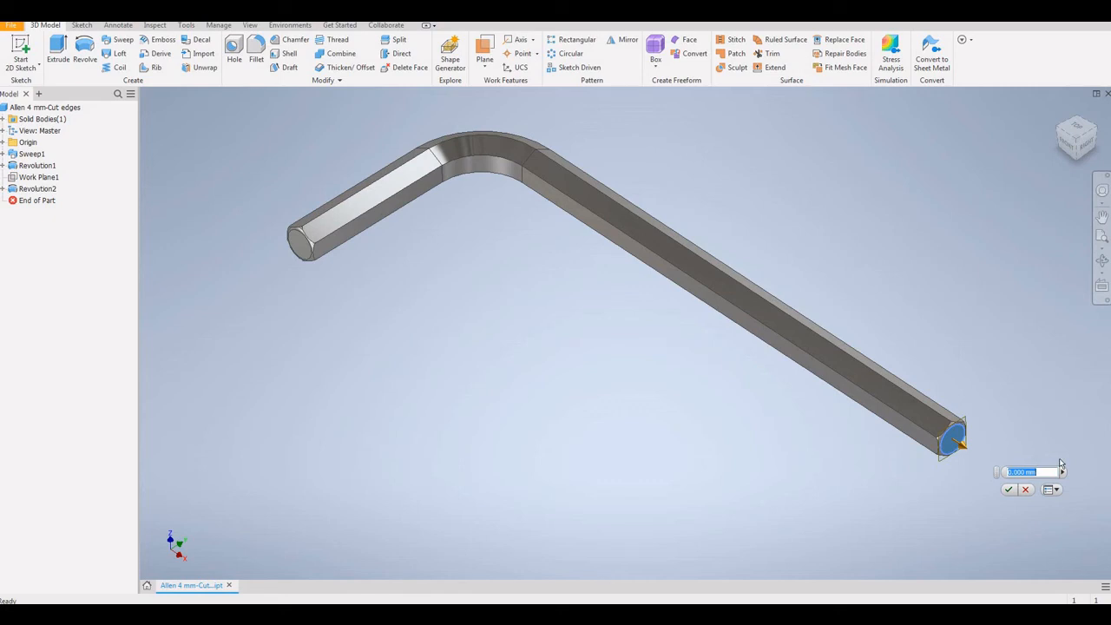
{"action": "type", "text": "-10"}
{"action": "left_click", "coordinate": [1009, 489]}
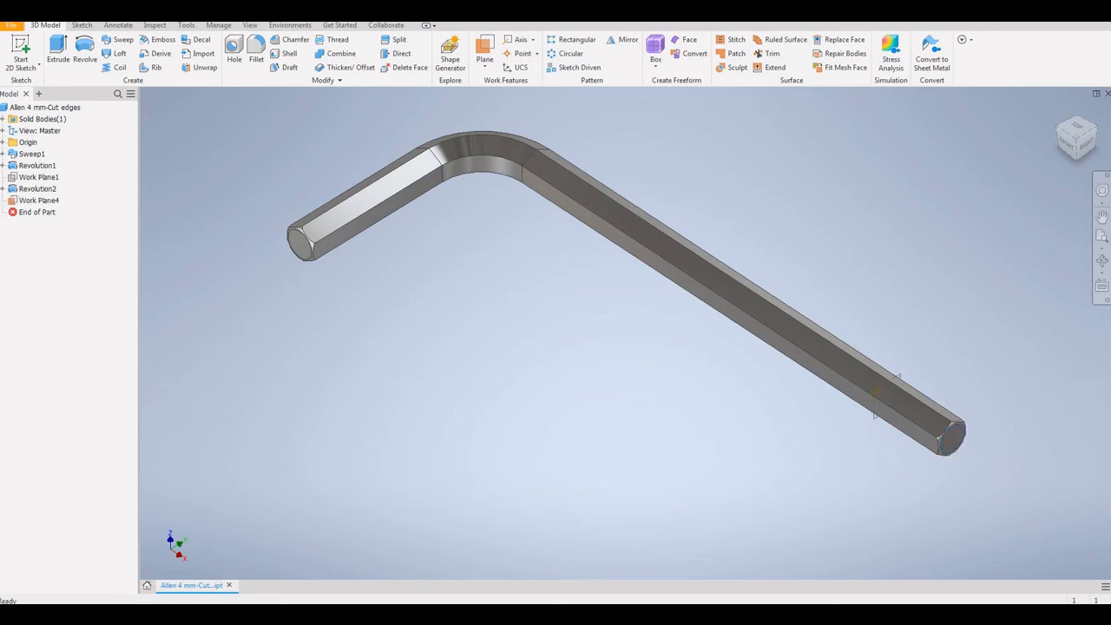
Start a Split with Work Plane4 as the tool and pick the first long-leg faces
{"action": "left_click", "coordinate": [396, 43]}
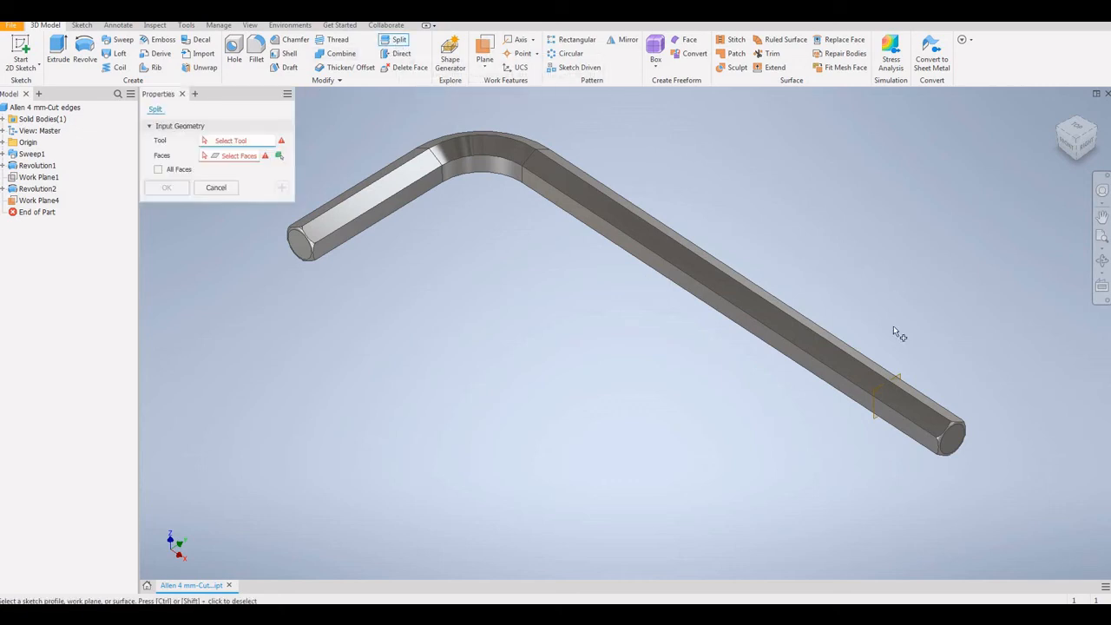
{"action": "left_click", "coordinate": [901, 378]}
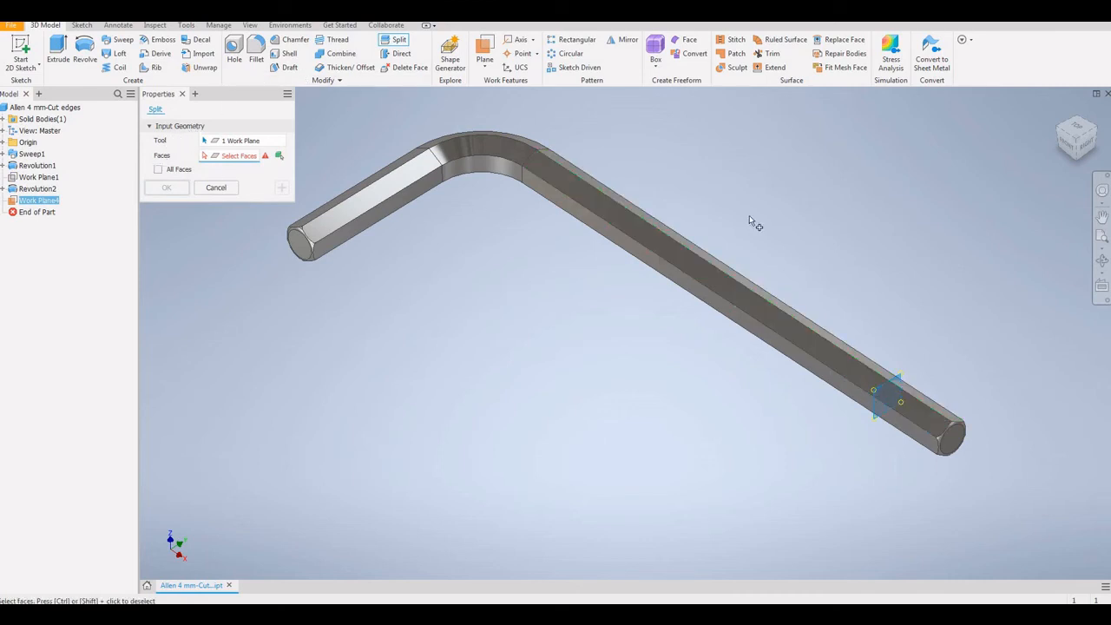
{"action": "left_click", "coordinate": [846, 365]}
{"action": "left_click", "coordinate": [849, 385]}
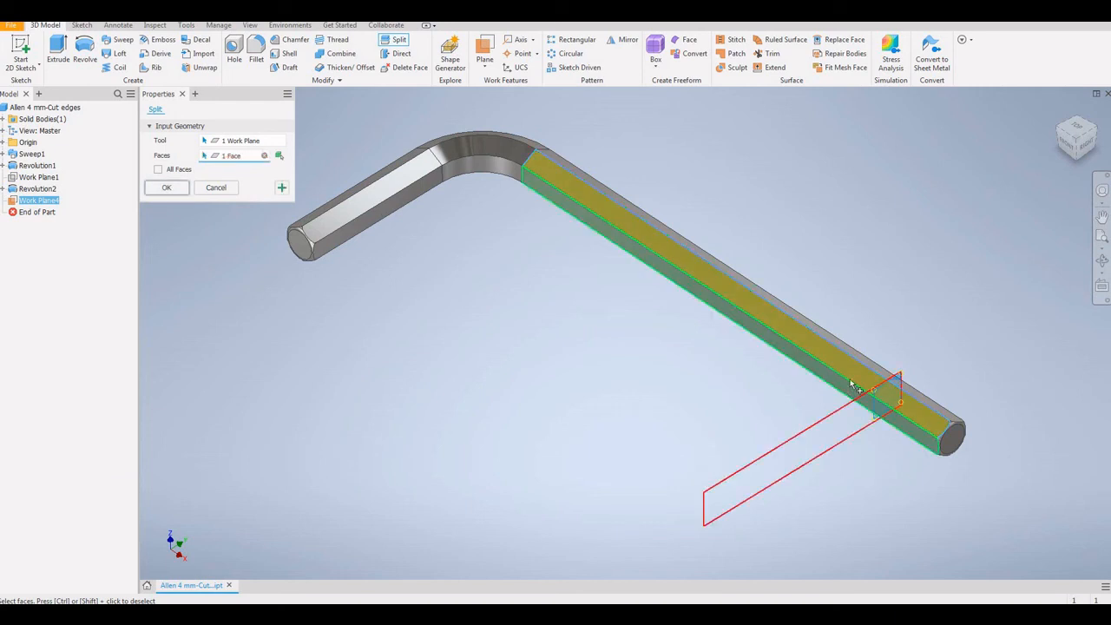
{"action": "left_click", "coordinate": [857, 369], "text": "ctrl"}
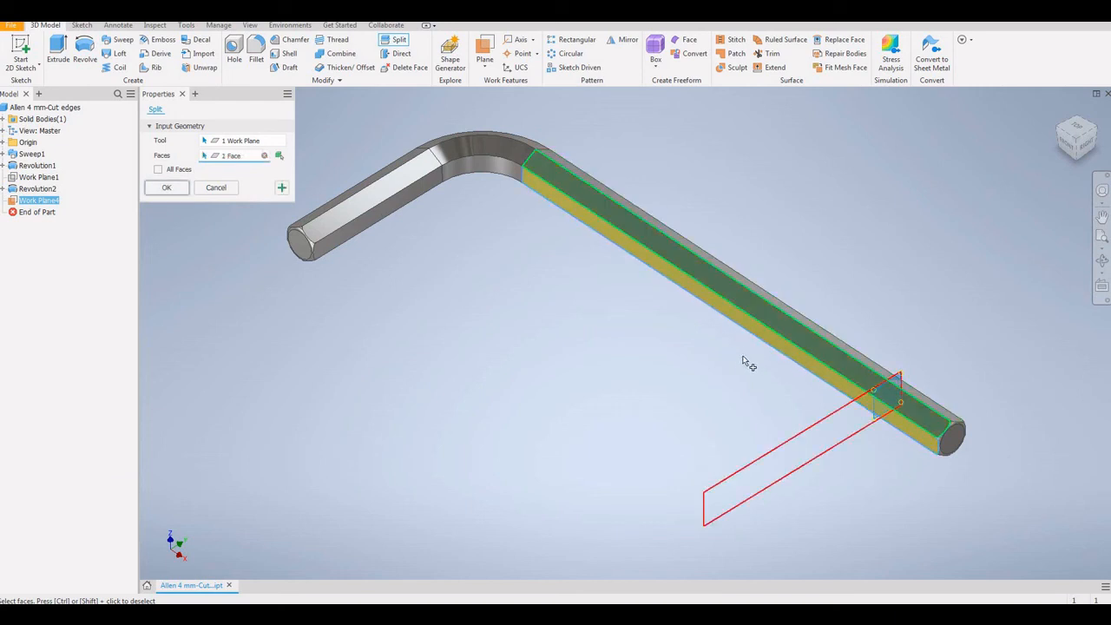
{"action": "left_click", "coordinate": [874, 362]}
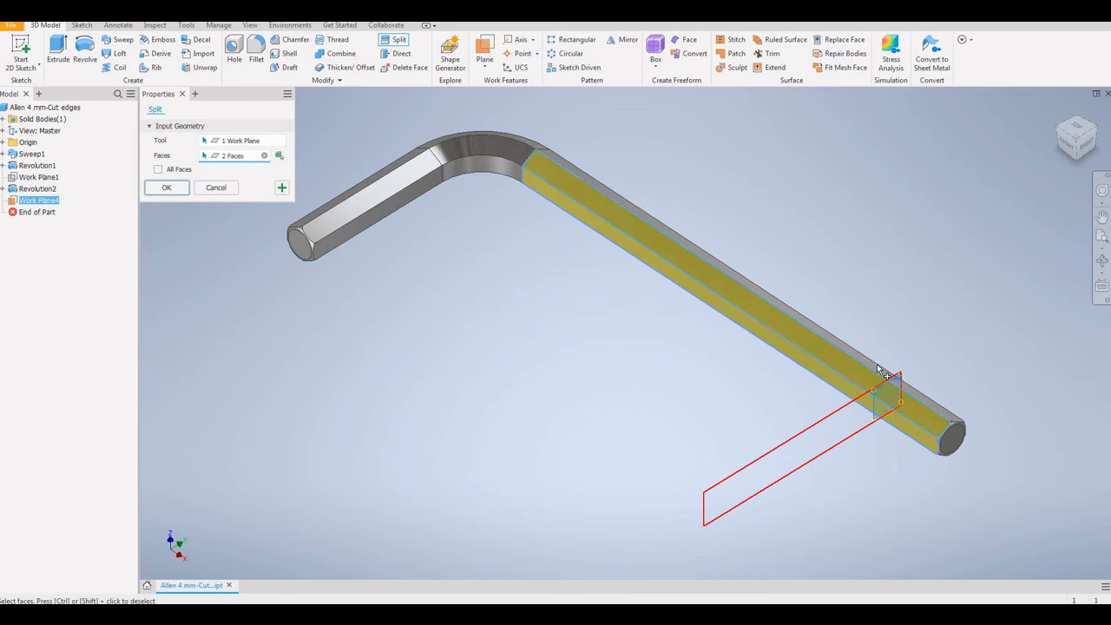
{"action": "left_click", "coordinate": [782, 365]}
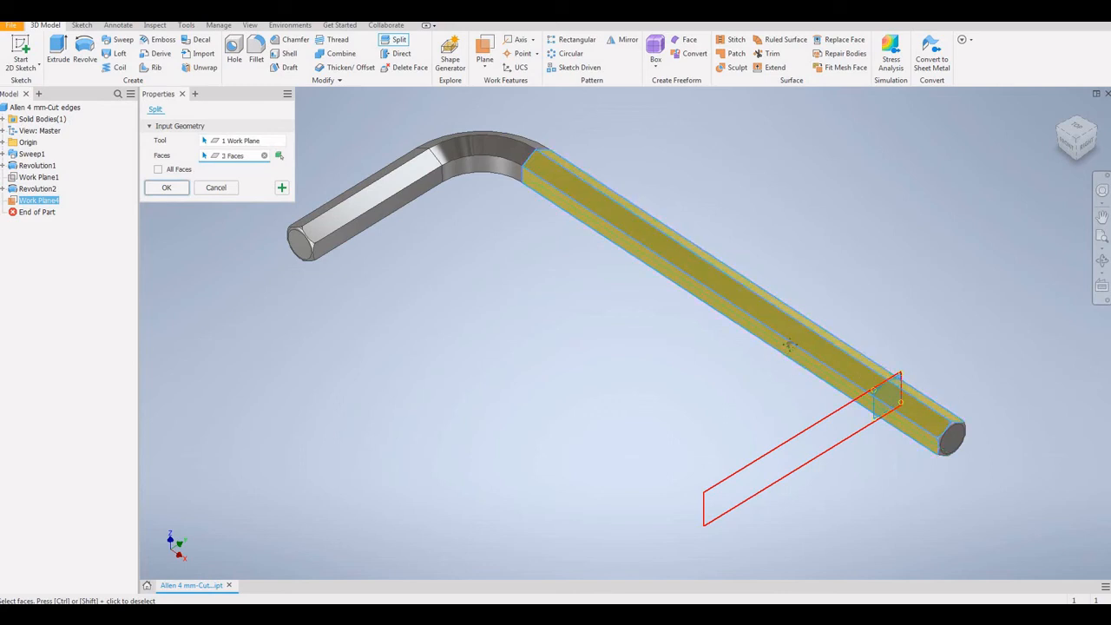
Add the remaining hidden long-leg faces and apply the split as Split3
{"action": "middle_click_drag", "start_coordinate": [781, 367], "coordinate": [748, 356]}
{"action": "middle_click_drag", "start_coordinate": [751, 313], "coordinate": [889, 164], "text": "shift"}
{"action": "left_click", "coordinate": [886, 161]}
{"action": "left_click", "coordinate": [901, 174]}
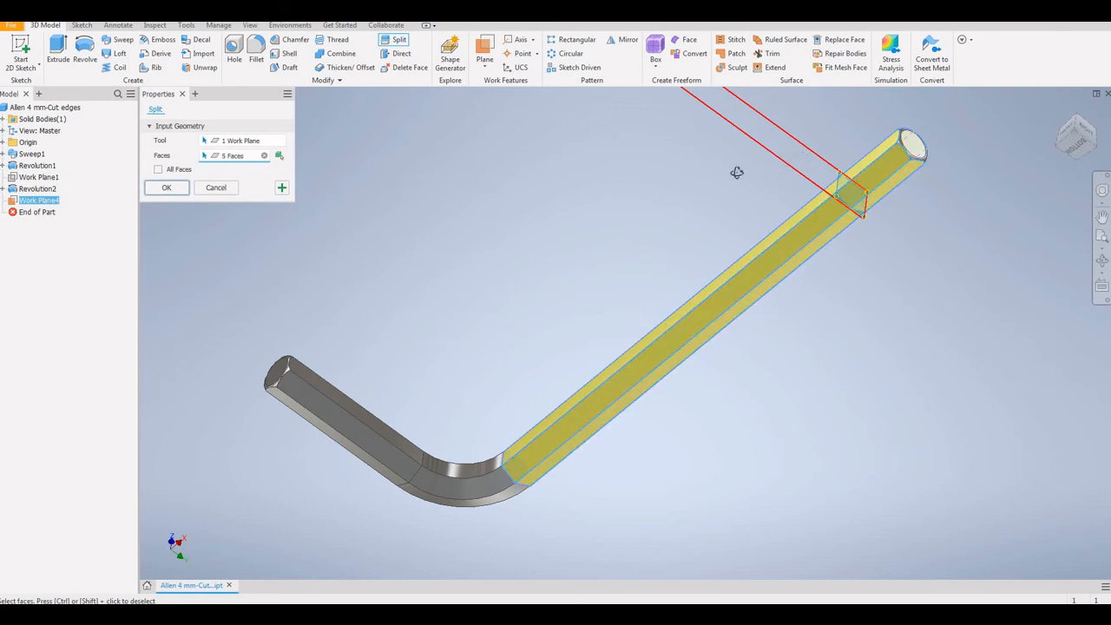
{"action": "middle_click_drag", "start_coordinate": [737, 172], "coordinate": [565, 230], "text": "shift"}
{"action": "left_click", "coordinate": [560, 229]}
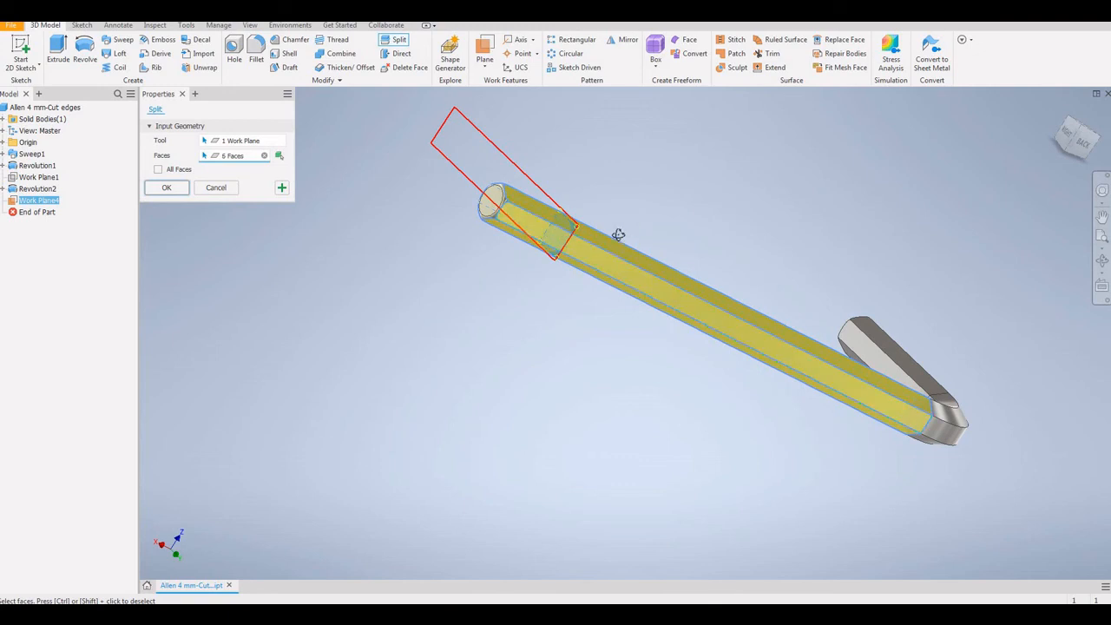
{"action": "middle_click_drag", "start_coordinate": [618, 234], "coordinate": [614, 261], "text": "shift"}
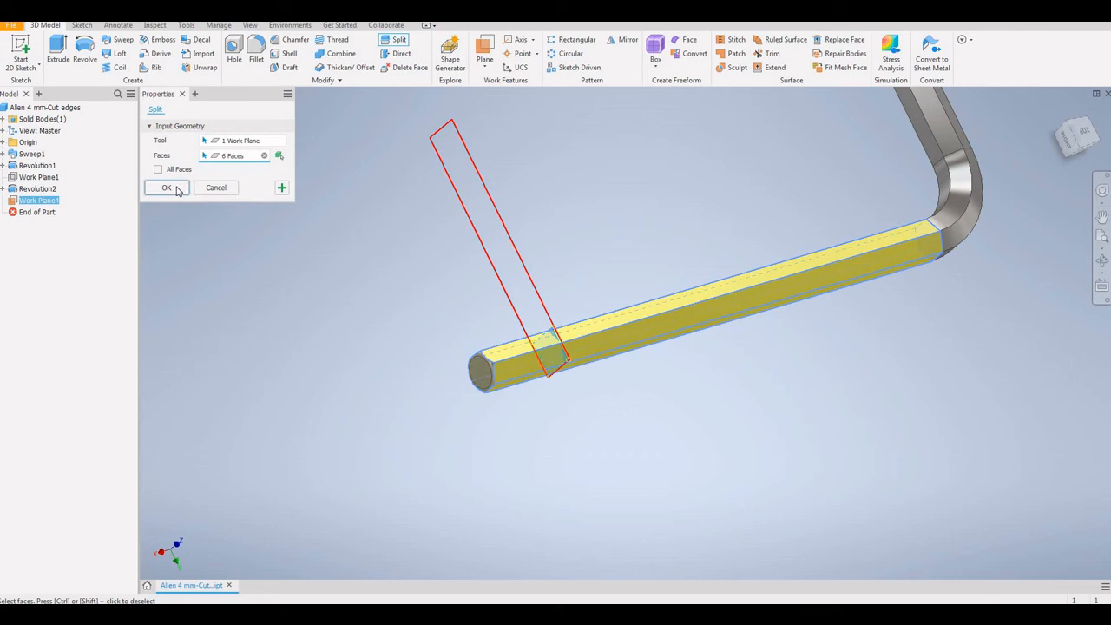
{"action": "left_click", "coordinate": [169, 189]}
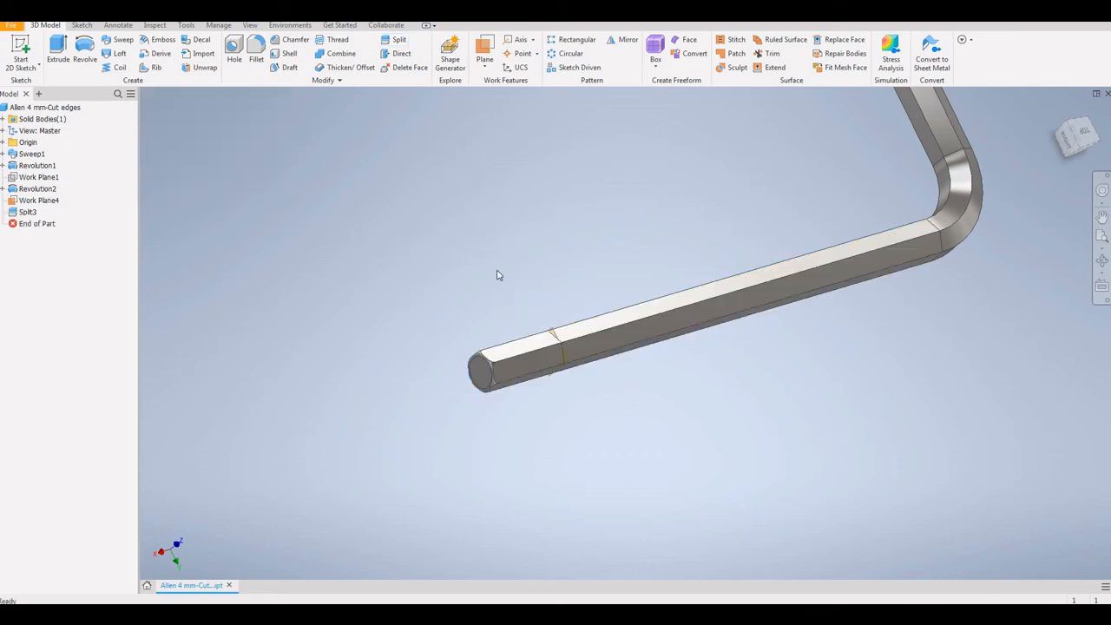
Inspect the split tip faces, view the long leg and bend, then return to ANSYS Mechanical
{"action": "left_click", "coordinate": [521, 349]}
{"action": "left_click", "coordinate": [523, 382]}
{"action": "left_click", "coordinate": [516, 363]}
{"action": "left_click", "coordinate": [505, 352]}
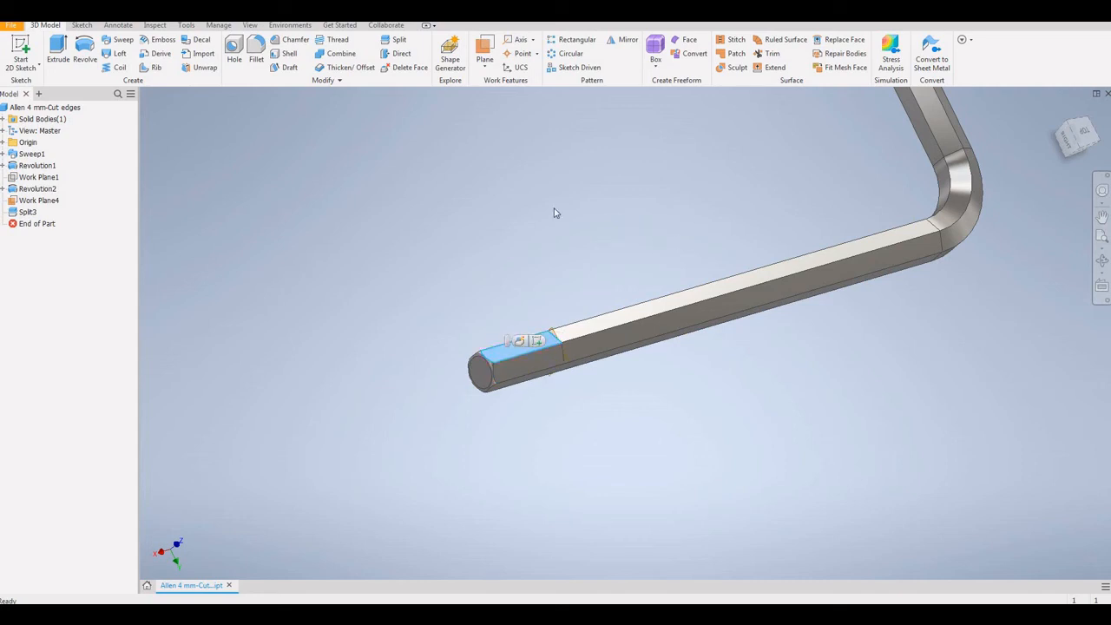
{"action": "left_click", "coordinate": [614, 227]}
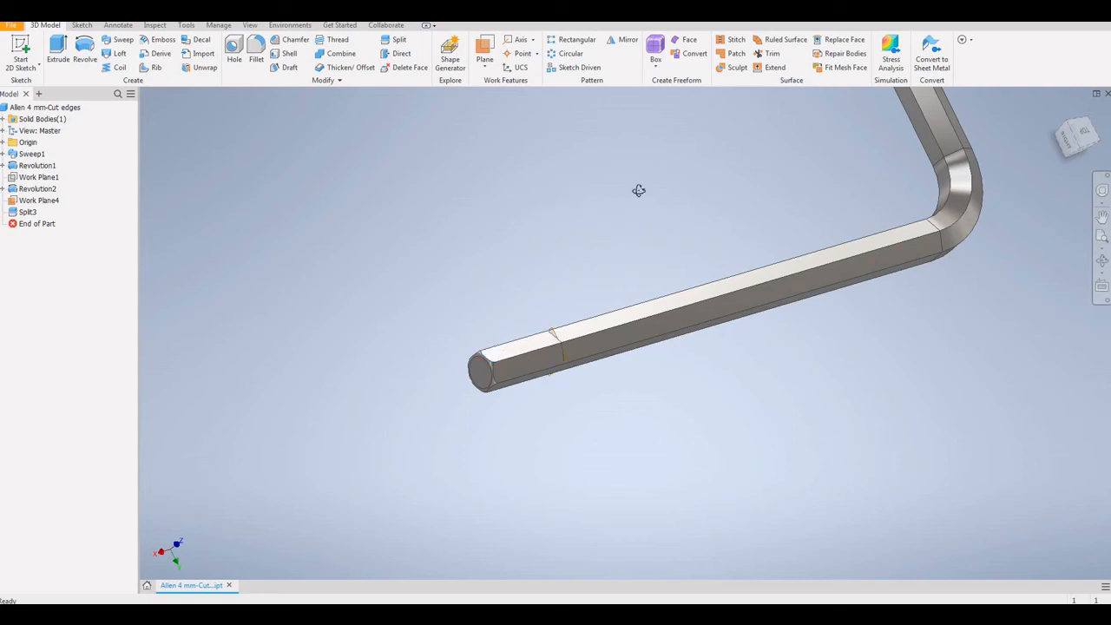
{"action": "middle_click_drag", "start_coordinate": [638, 190], "coordinate": [548, 493], "text": "shift"}
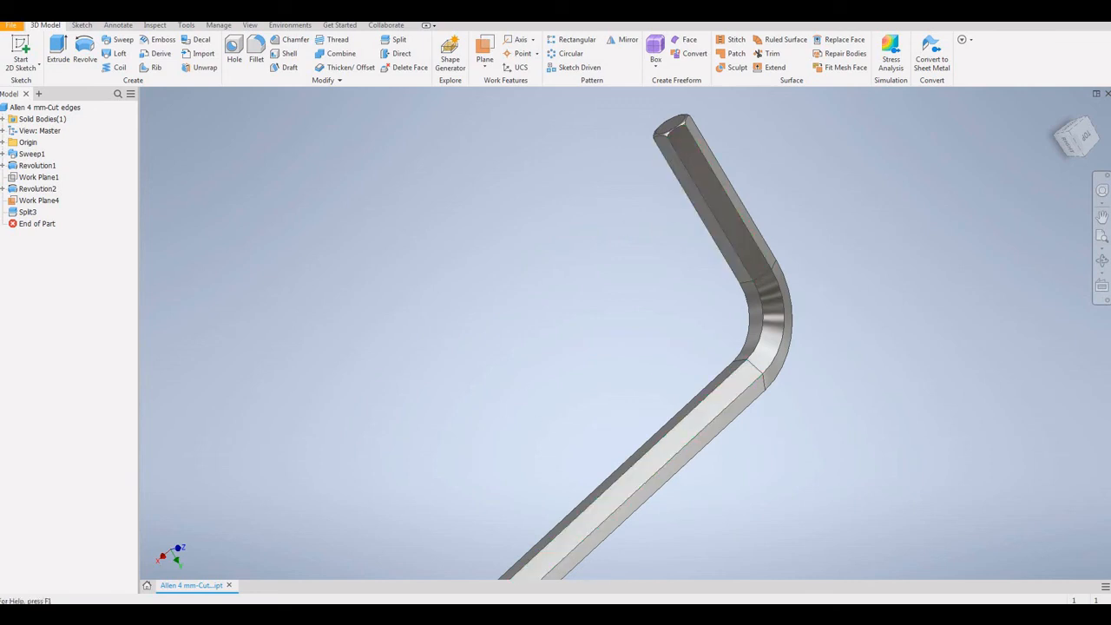
{"action": "left_click", "coordinate": [610, 595]}
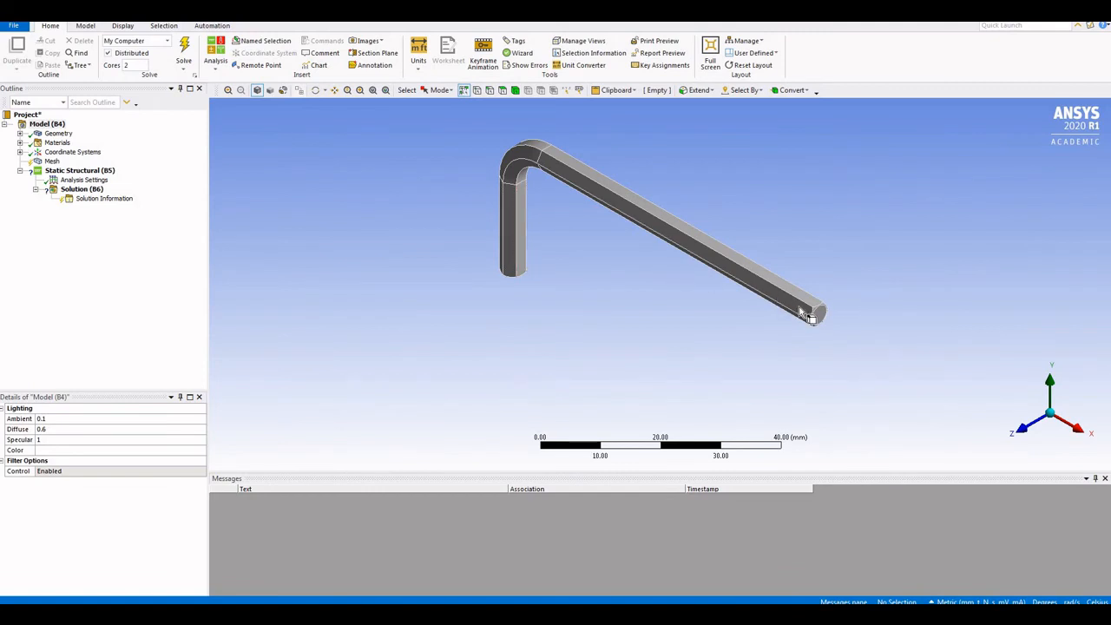
Check a bar edge and its top and side faces in the current analysis
{"action": "left_click", "coordinate": [804, 297]}
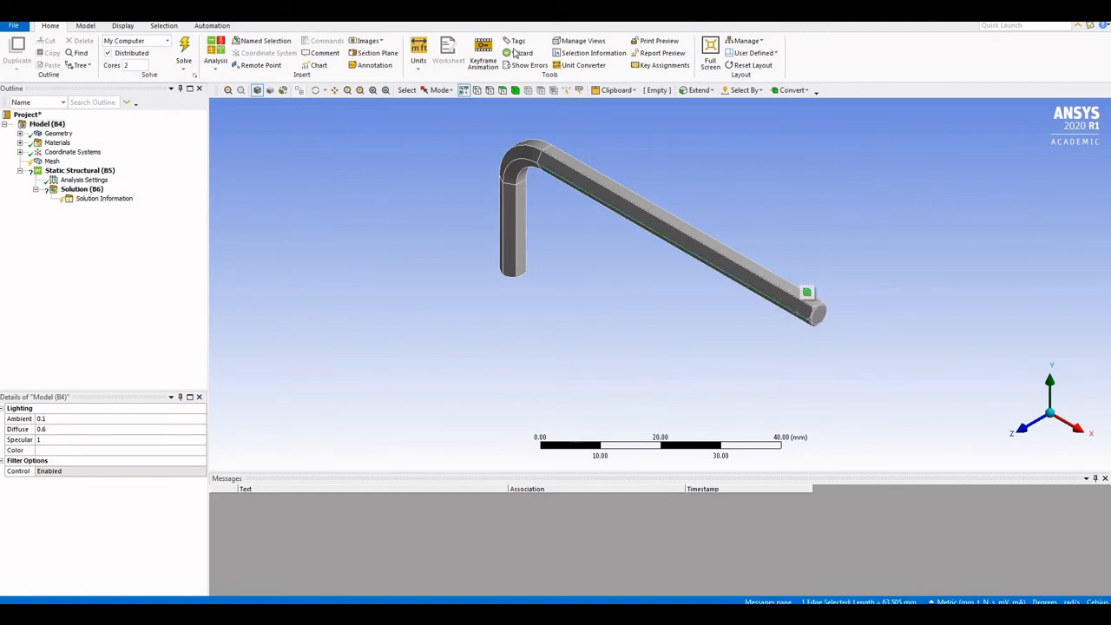
{"action": "left_click", "coordinate": [503, 92]}
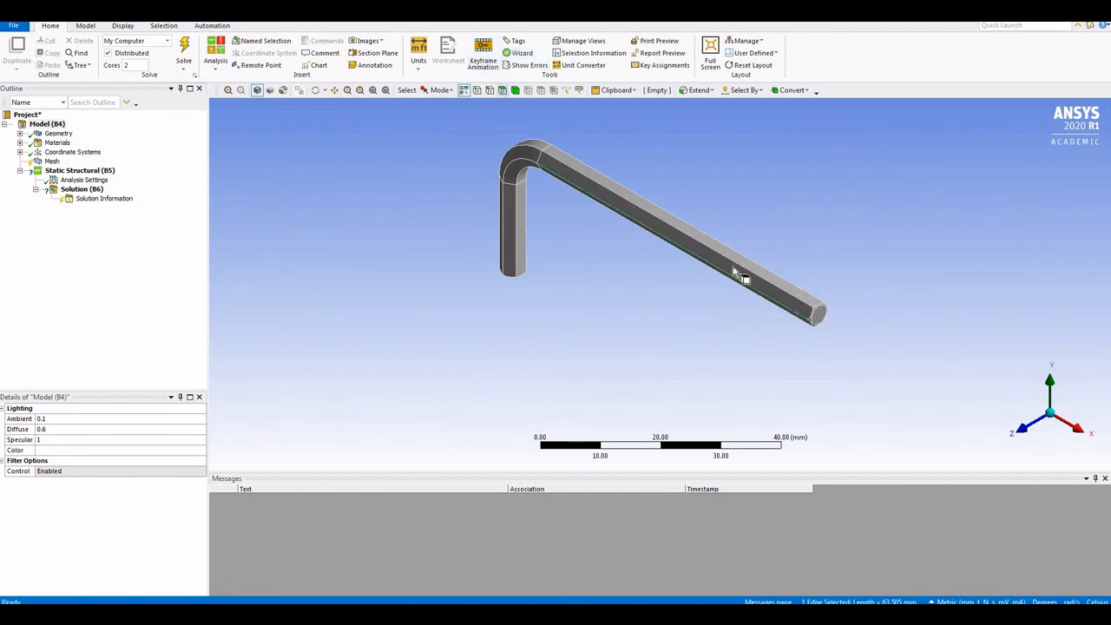
{"action": "left_click", "coordinate": [810, 323]}
{"action": "left_click", "coordinate": [802, 303]}
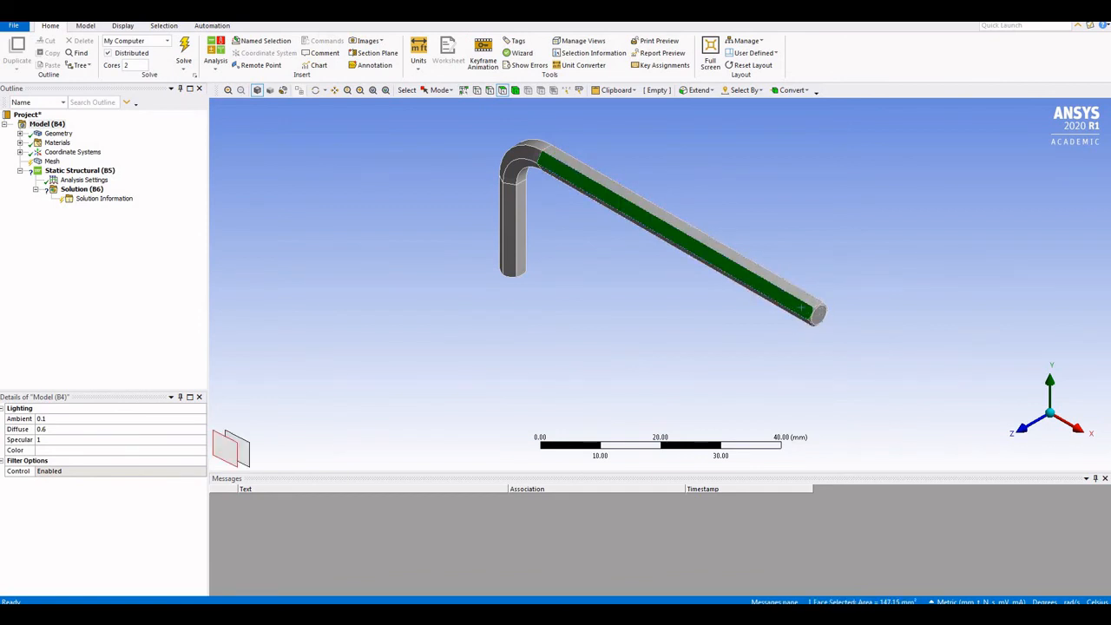
In the Model (A4) Mechanical window, select the split end faces of the long leg
{"action": "left_click", "coordinate": [612, 573]}
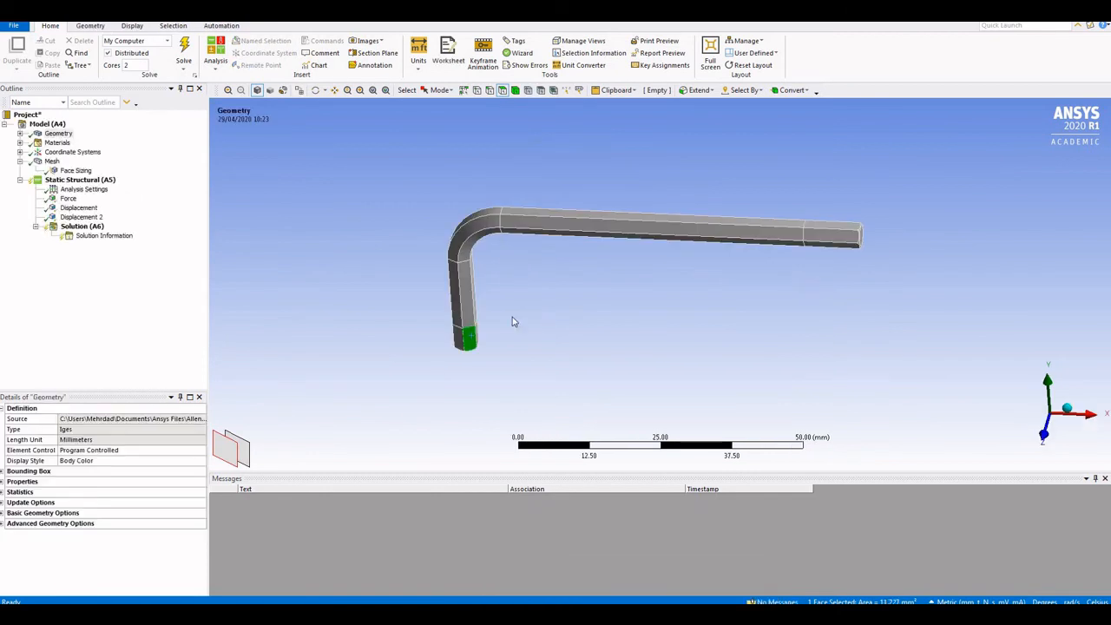
{"action": "left_click", "coordinate": [848, 232]}
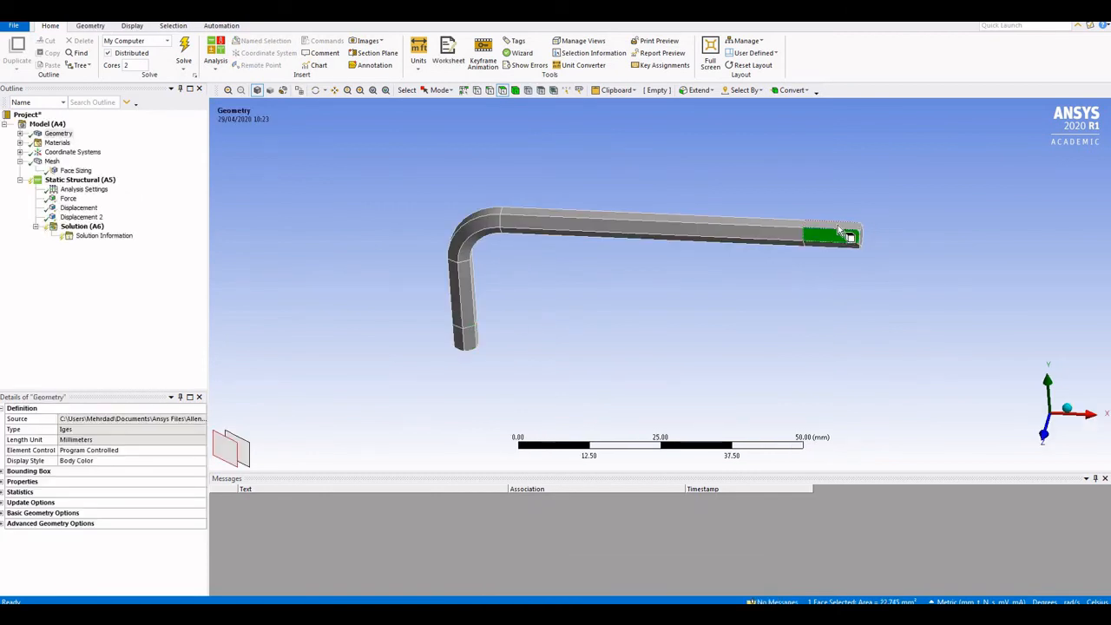
{"action": "left_click", "coordinate": [833, 242]}
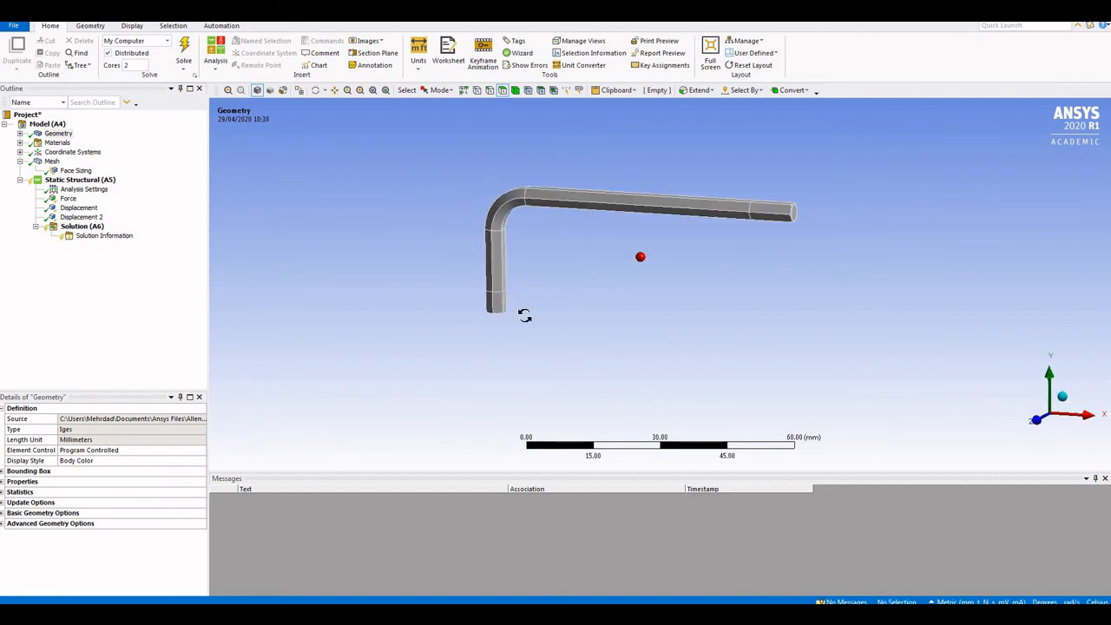
{"action": "middle_click_drag", "start_coordinate": [524, 315], "coordinate": [523, 317]}
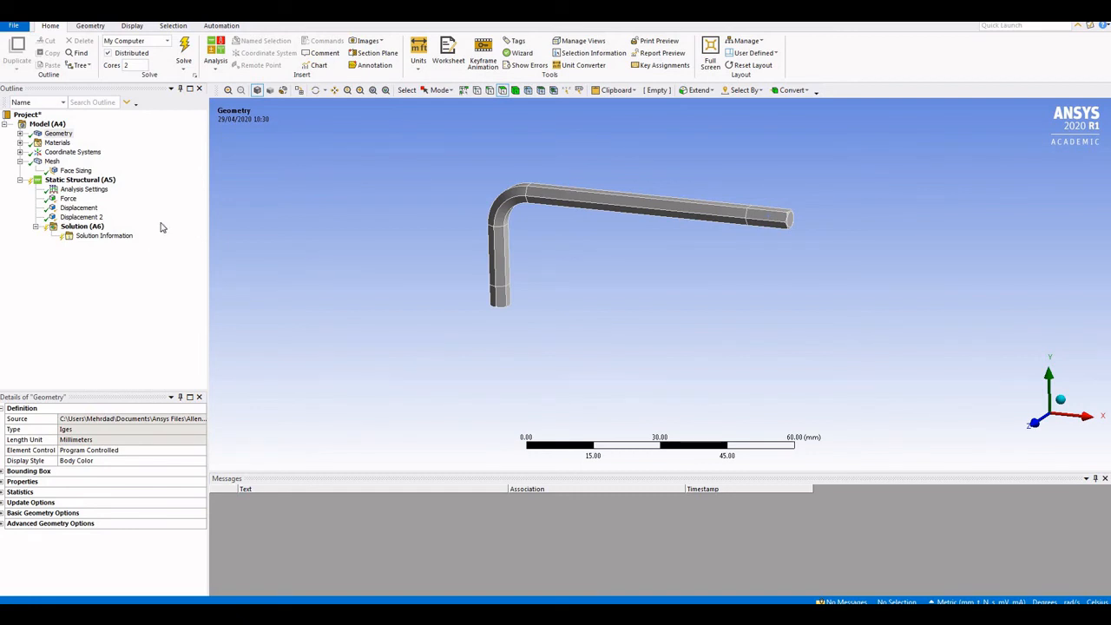
Insert Total Deformation and Equivalent (von-Mises) Stress results under Solution (A6)
{"action": "right_click", "coordinate": [80, 228]}
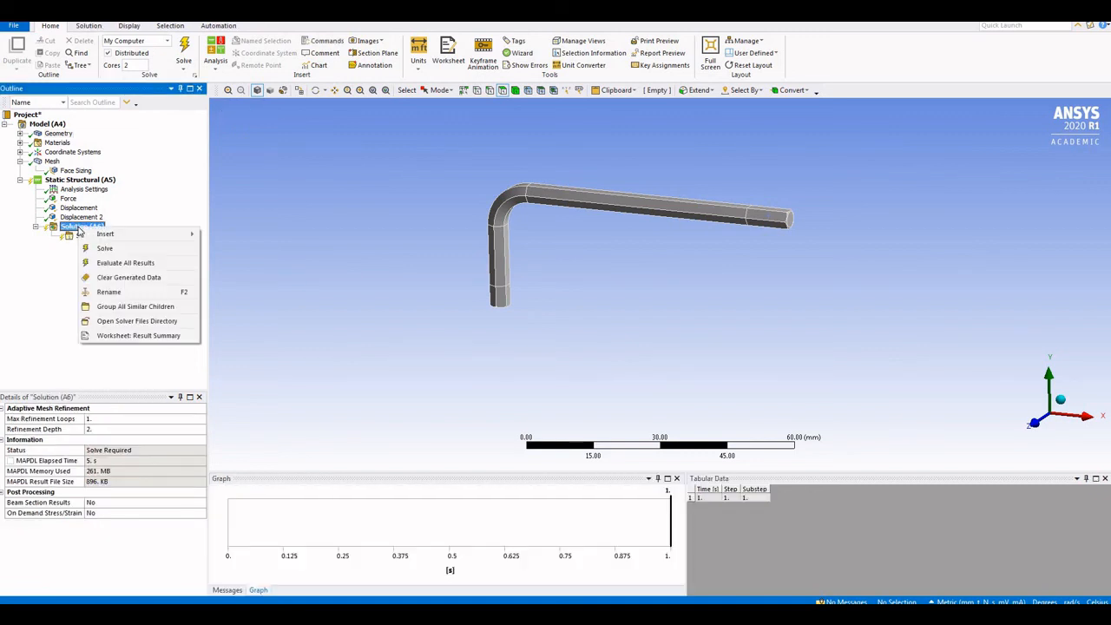
{"action": "mouse_move", "coordinate": [120, 236]}
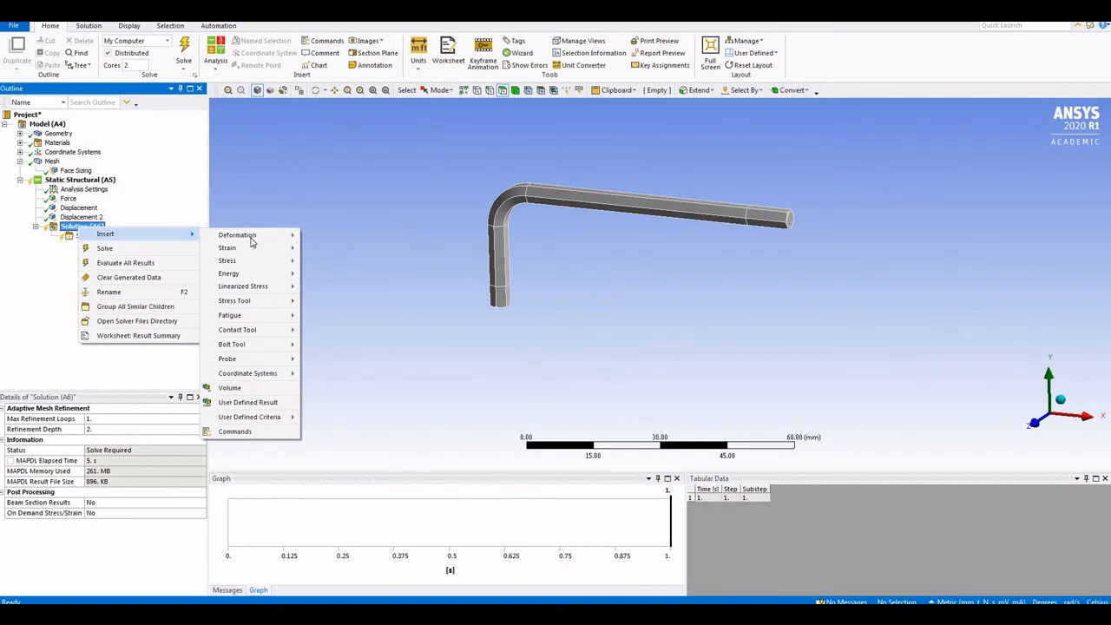
{"action": "mouse_move", "coordinate": [241, 254]}
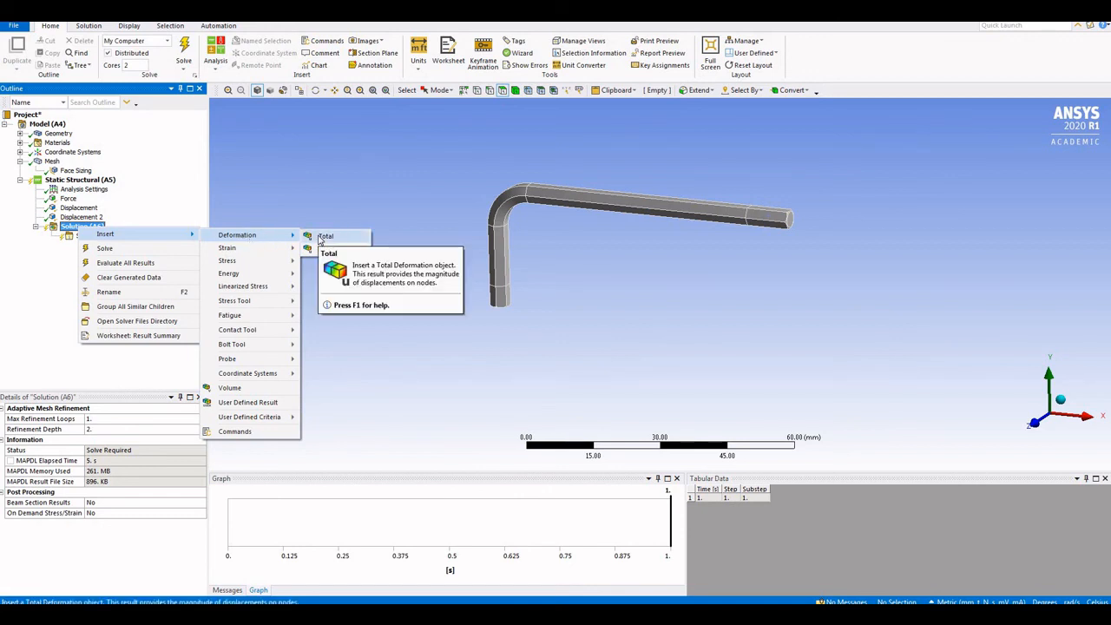
{"action": "left_click", "coordinate": [322, 237]}
{"action": "right_click", "coordinate": [83, 226]}
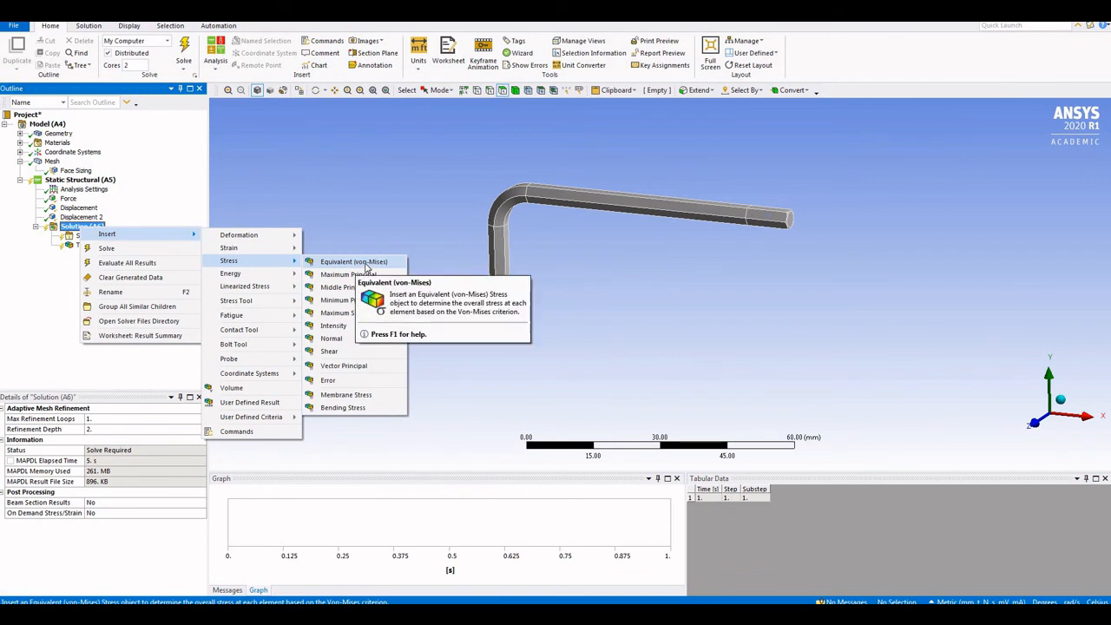
{"action": "left_click", "coordinate": [364, 264]}
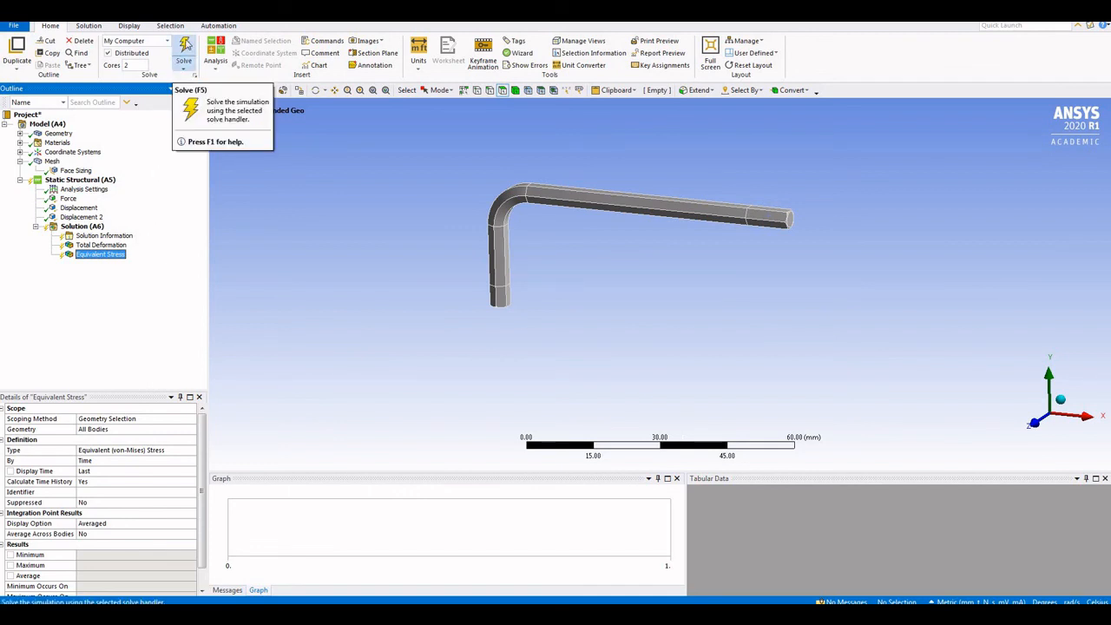
Solve and display the Total Deformation contour, peaking at 0.73627 mm at the tip
{"action": "left_click", "coordinate": [185, 48]}
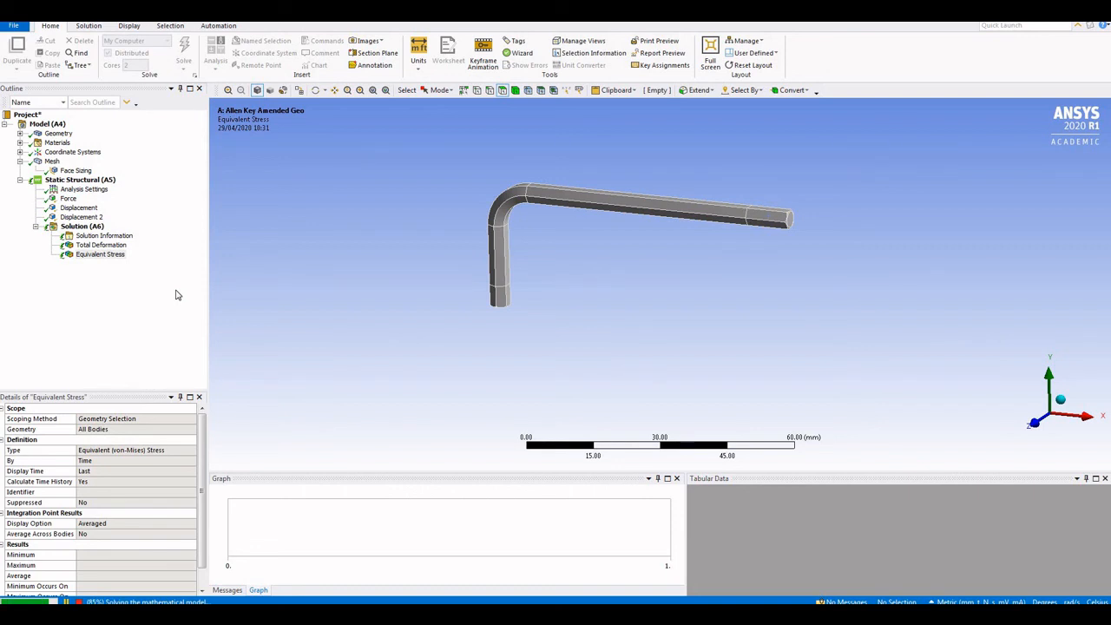
{"action": "left_click", "coordinate": [113, 246]}
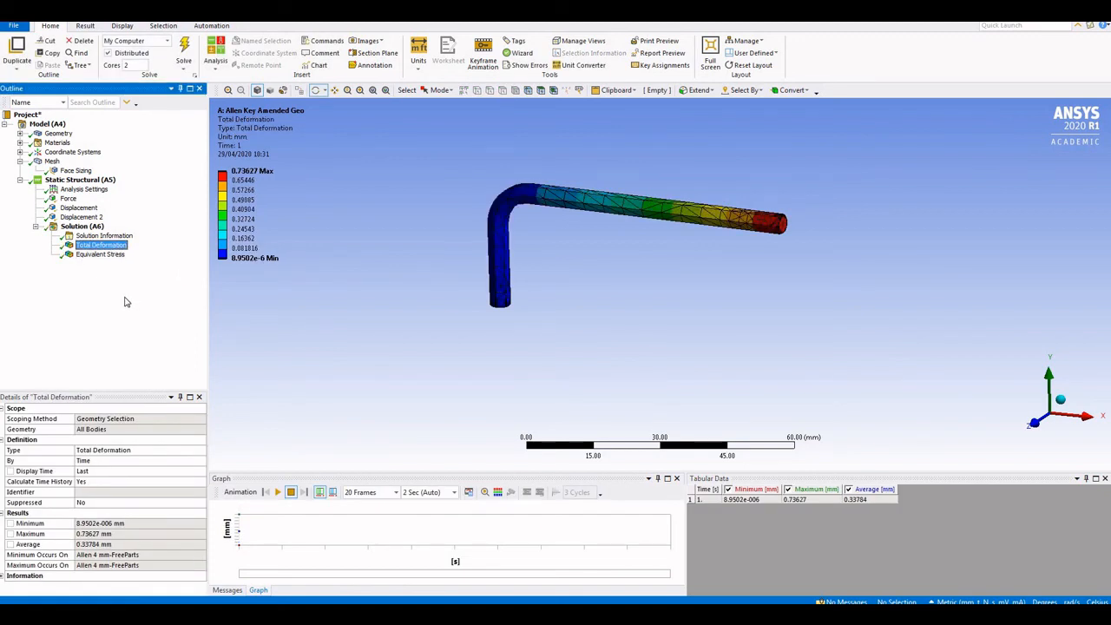
{"action": "left_click", "coordinate": [78, 247]}
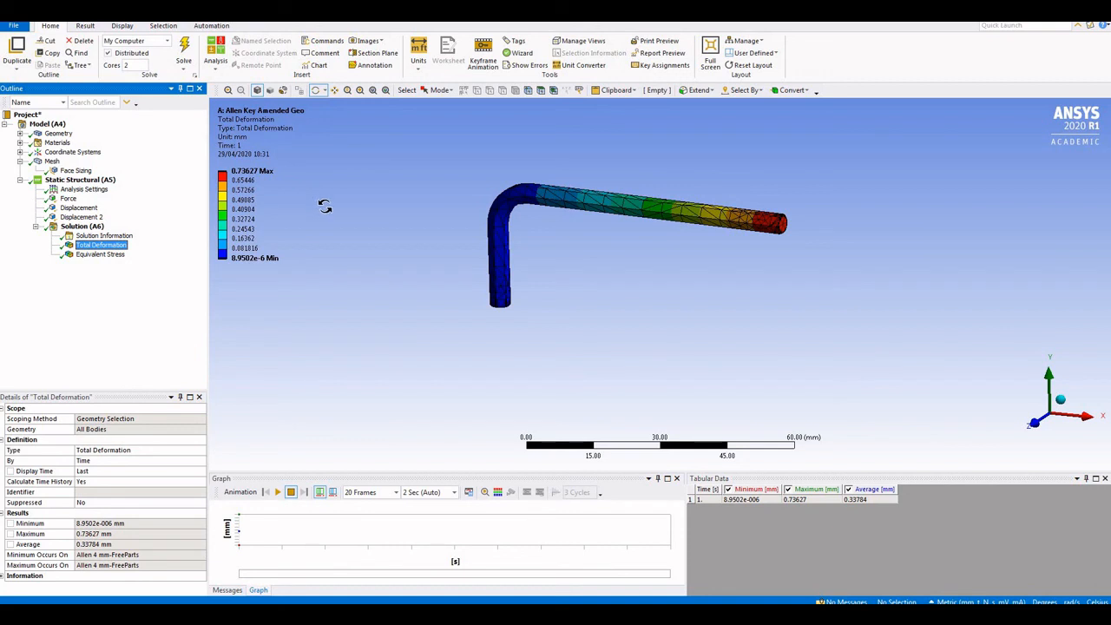
Play and stop the deformation animation, then display the Equivalent Stress contour
{"action": "left_click", "coordinate": [277, 492]}
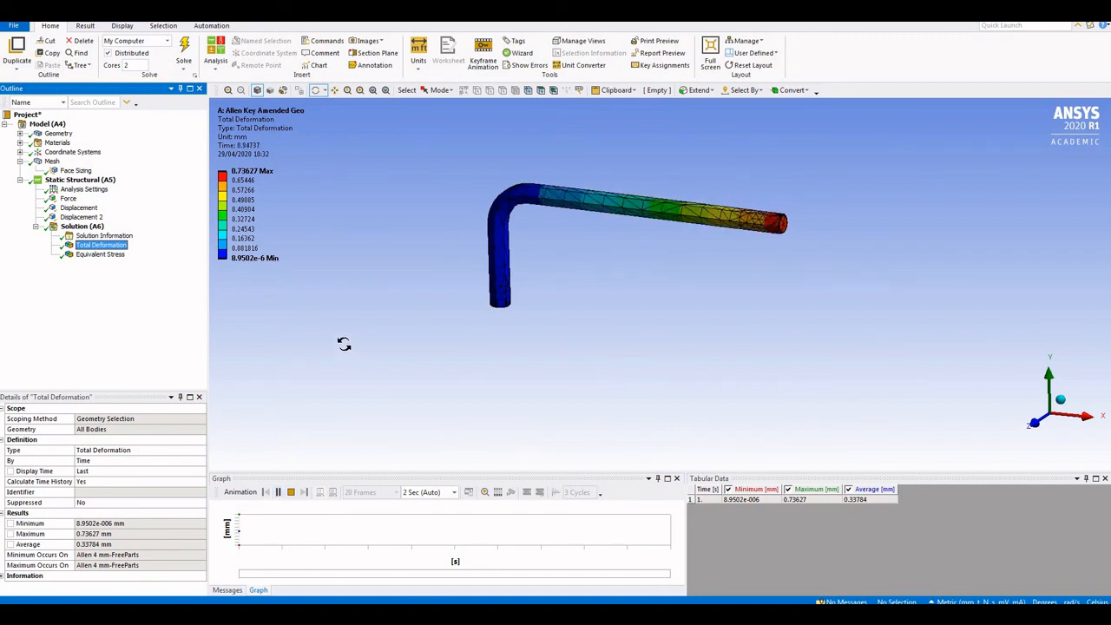
{"action": "left_click", "coordinate": [291, 492]}
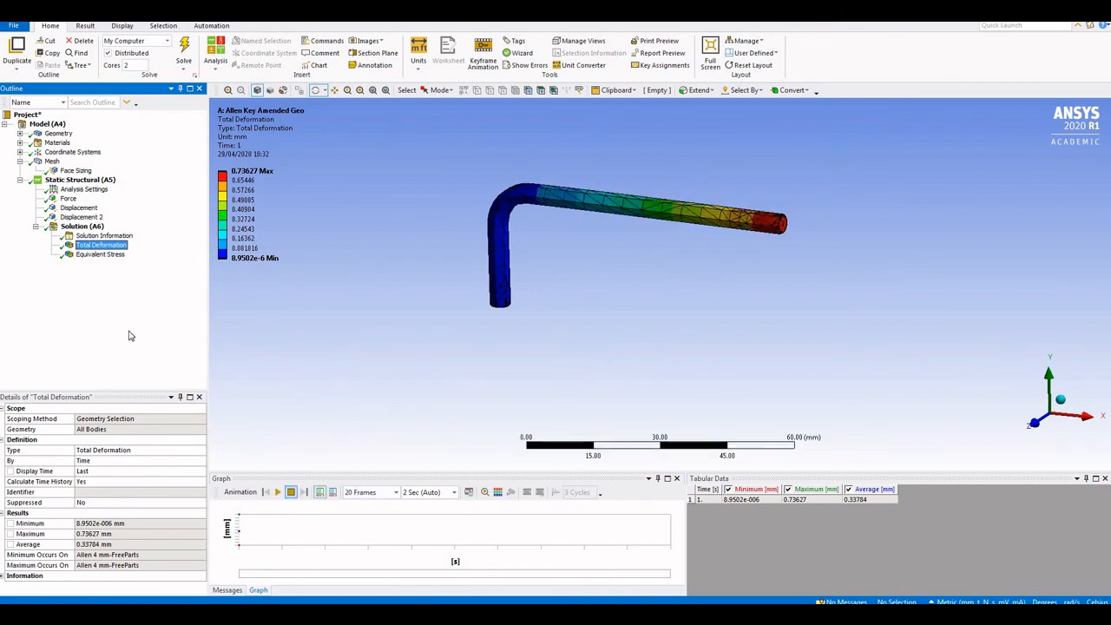
{"action": "left_click", "coordinate": [92, 255]}
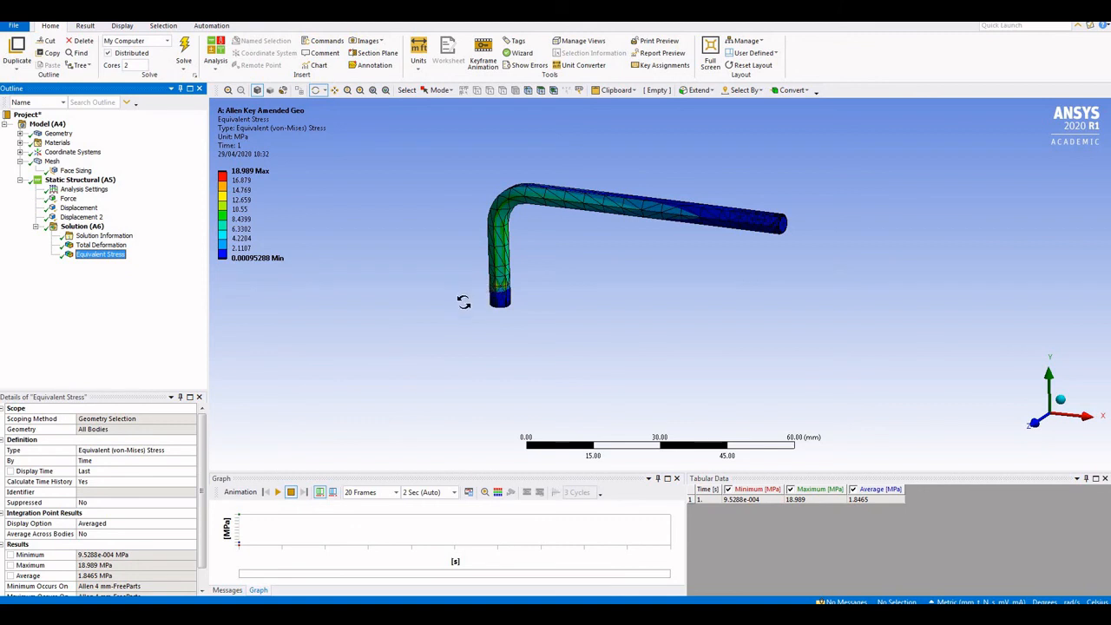
{"action": "left_click_drag", "start_coordinate": [506, 268], "coordinate": [342, 260]}
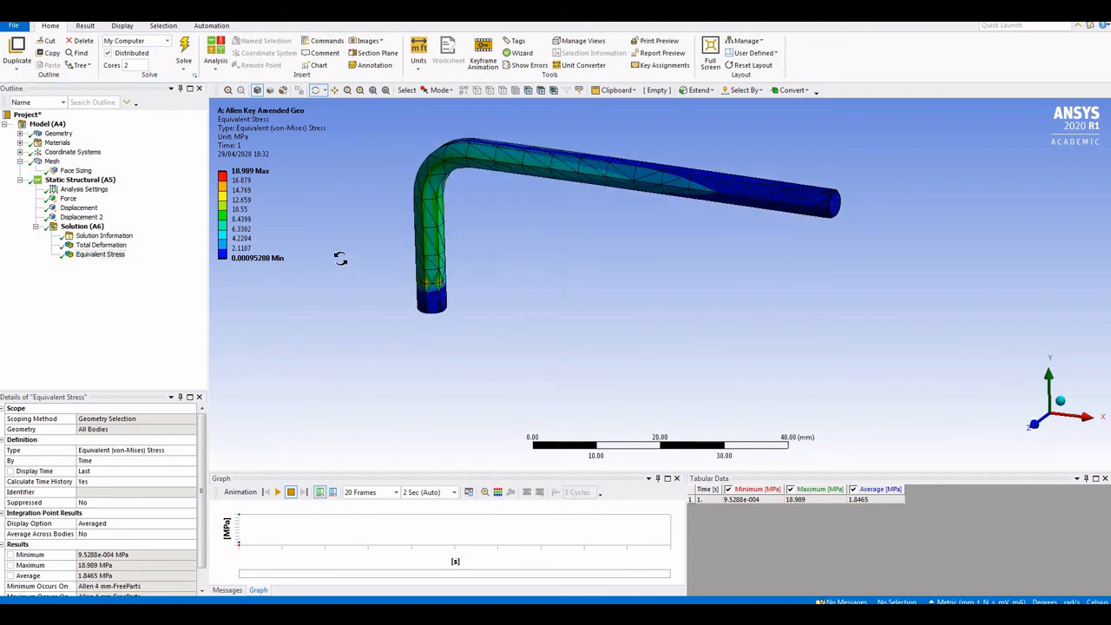
{"action": "scroll", "coordinate": [343, 273], "scroll_direction": "up", "scroll_amount": 5}
{"action": "scroll", "coordinate": [343, 272], "scroll_direction": "down", "scroll_amount": 3}
{"action": "mouse_move", "coordinate": [533, 268]}
{"action": "left_mouse_down"}
{"action": "mouse_move", "coordinate": [545, 278]}
{"action": "mouse_move", "coordinate": [535, 289]}
{"action": "left_mouse_up"}
{"action": "scroll", "coordinate": [526, 291], "scroll_direction": "up", "scroll_amount": 3}
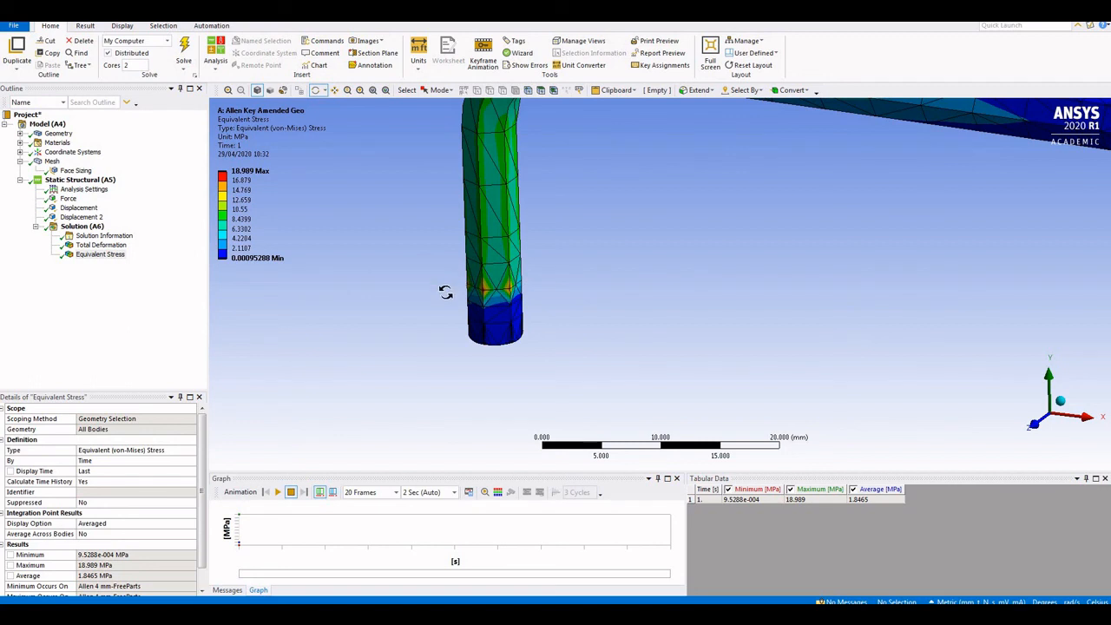
{"action": "scroll", "coordinate": [443, 293], "scroll_direction": "down", "scroll_amount": 5}
{"action": "scroll", "coordinate": [398, 221], "scroll_direction": "down", "scroll_amount": 1}
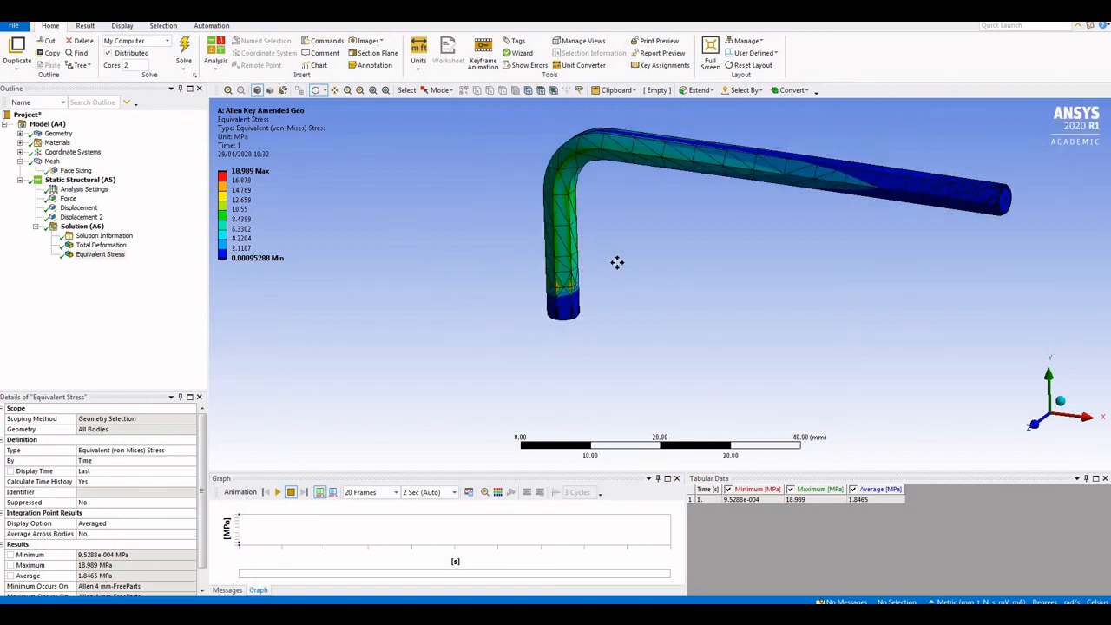
{"action": "middle_click_drag", "start_coordinate": [617, 261], "coordinate": [508, 303], "text": "ctrl"}
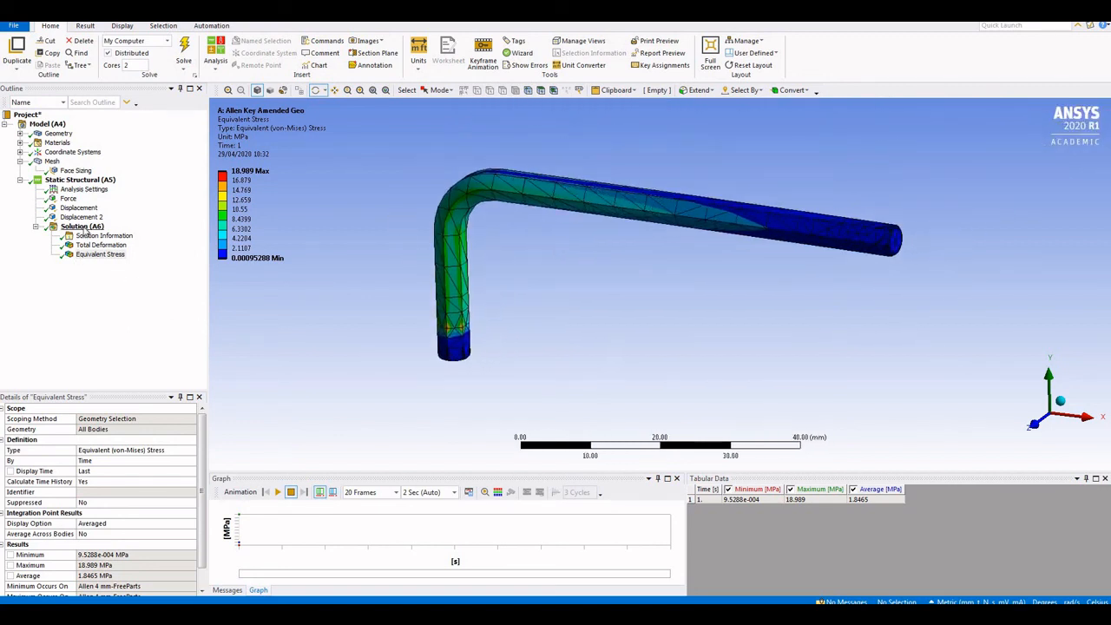
{"action": "right_click", "coordinate": [85, 228]}
{"action": "mouse_move", "coordinate": [174, 234]}
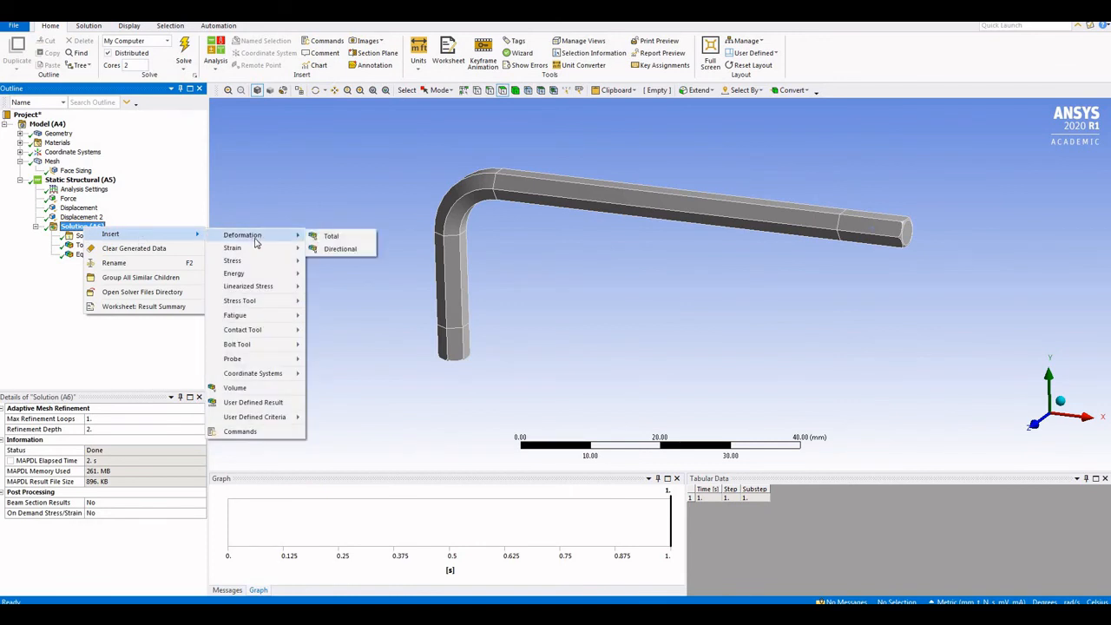
Insert a Z Axis Directional Deformation and evaluate it (-0.0014745 to 0.73627 mm)
{"action": "mouse_move", "coordinate": [267, 236]}
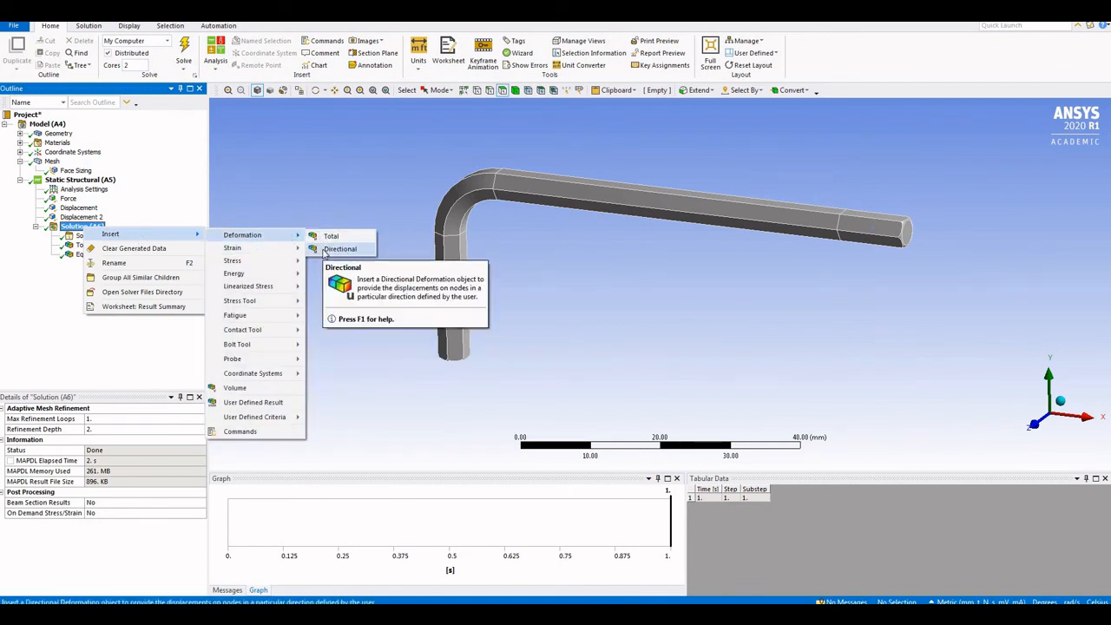
{"action": "left_click", "coordinate": [339, 249]}
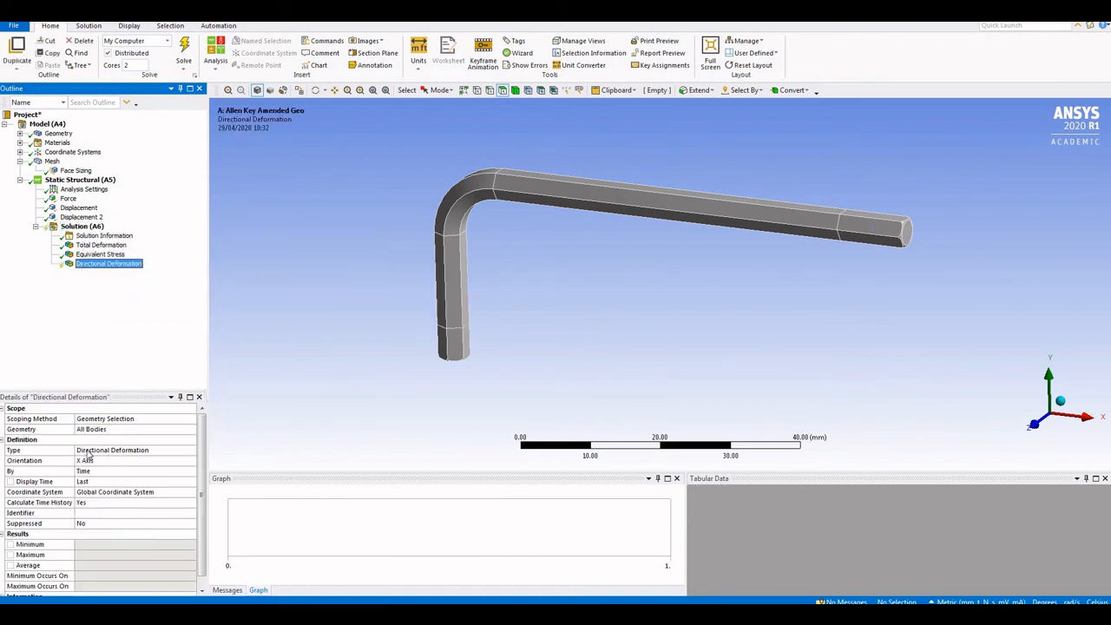
{"action": "left_click", "coordinate": [192, 463]}
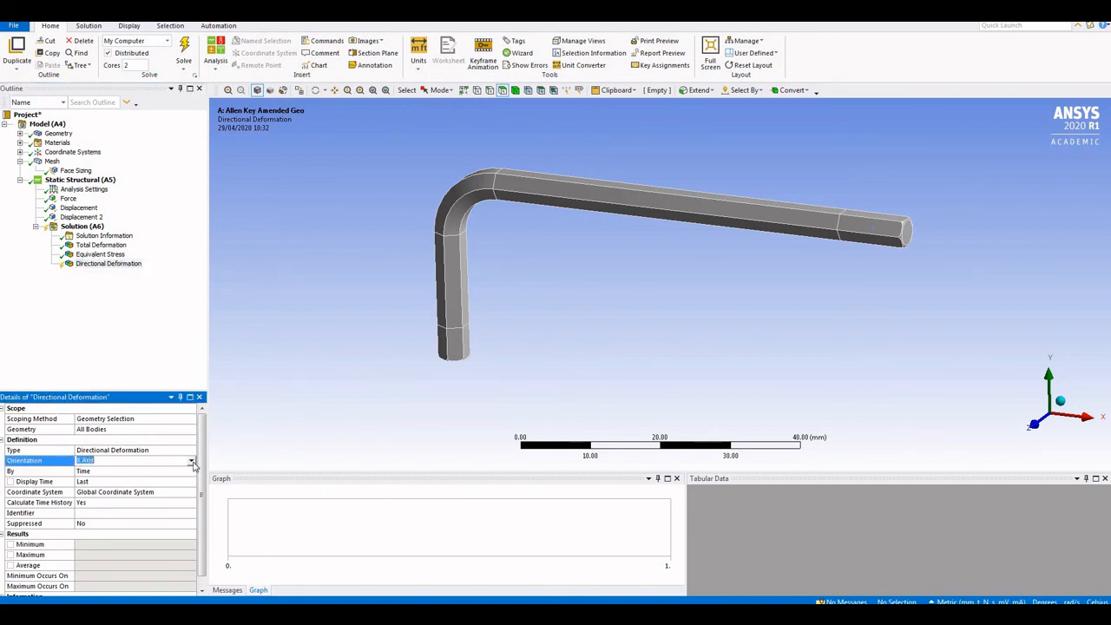
{"action": "left_click", "coordinate": [192, 462]}
{"action": "left_click", "coordinate": [145, 488]}
{"action": "right_click", "coordinate": [108, 264]}
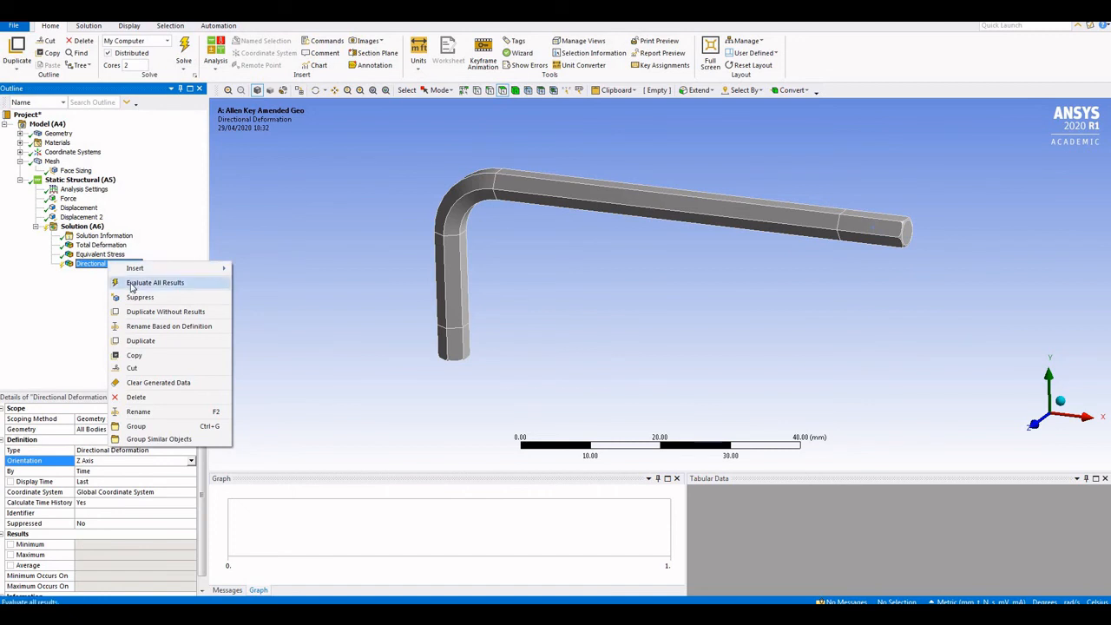
{"action": "left_click", "coordinate": [131, 287]}
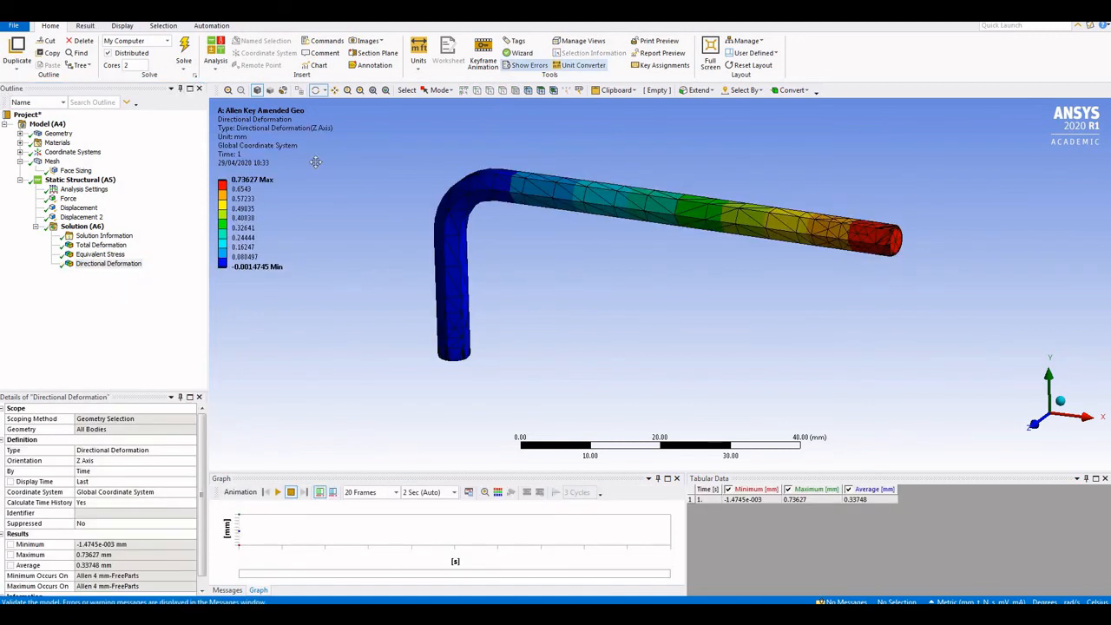